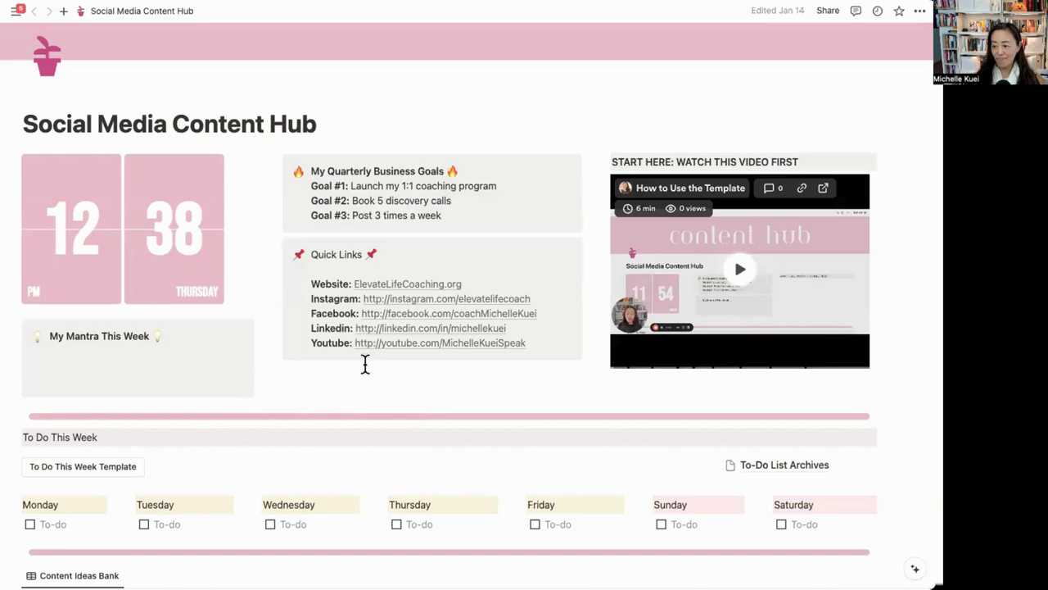
- Look over the Social Media Content Hub page, from its cover banner down to the weekly to-do list
{"action": "scroll", "coordinate": [208, 443], "scroll_direction": "down", "scroll_amount": 1}
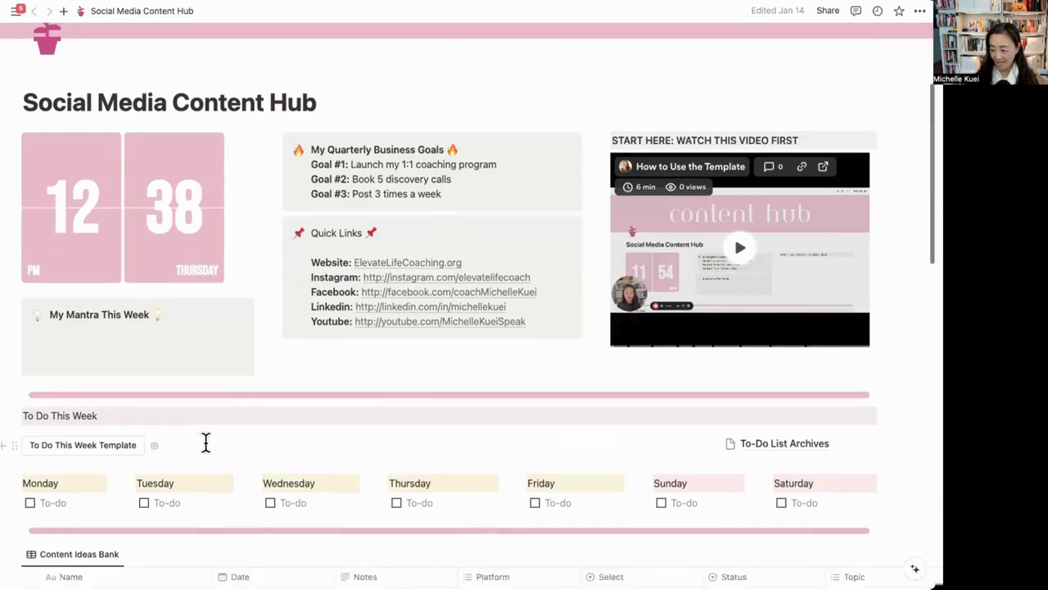
{"action": "scroll", "coordinate": [208, 442], "scroll_direction": "down", "scroll_amount": 2}
{"action": "scroll", "coordinate": [211, 444], "scroll_direction": "up", "scroll_amount": 5}
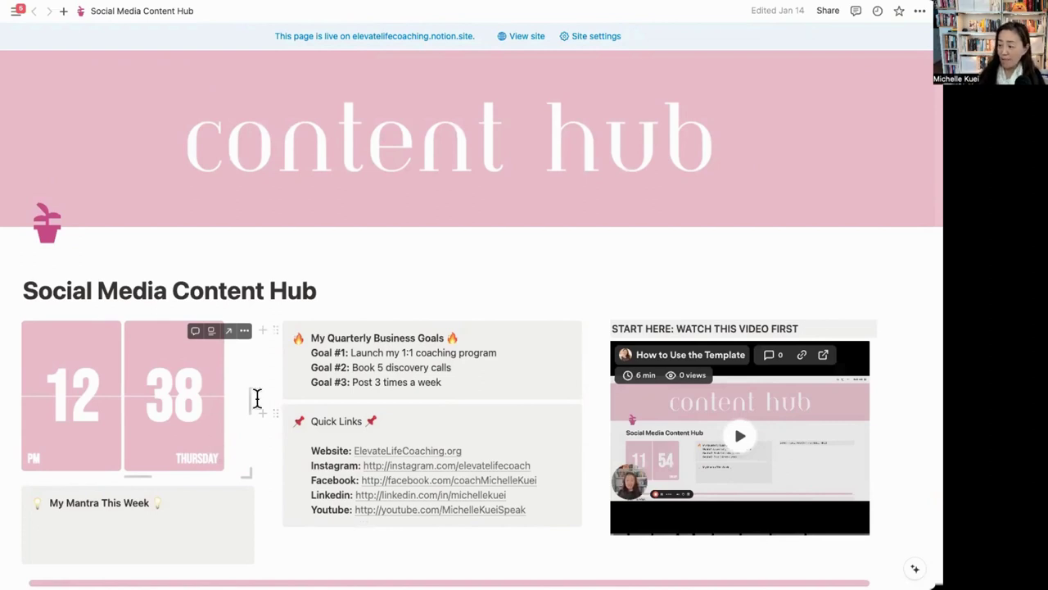
{"action": "scroll", "coordinate": [276, 387], "scroll_direction": "down", "scroll_amount": 2}
{"action": "scroll", "coordinate": [253, 369], "scroll_direction": "down", "scroll_amount": 3}
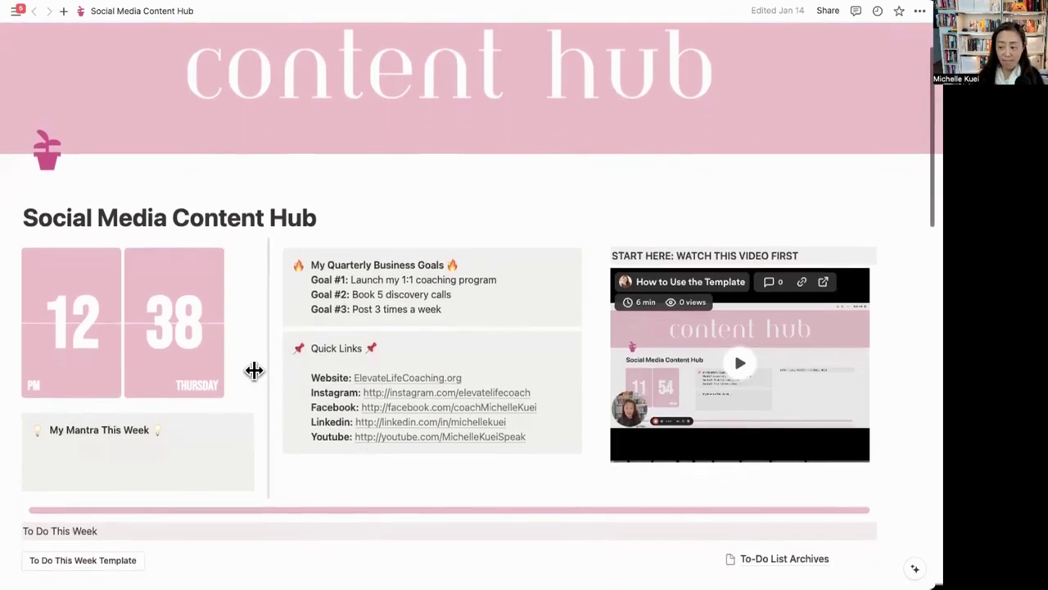
{"action": "scroll", "coordinate": [252, 361], "scroll_direction": "down", "scroll_amount": 2}
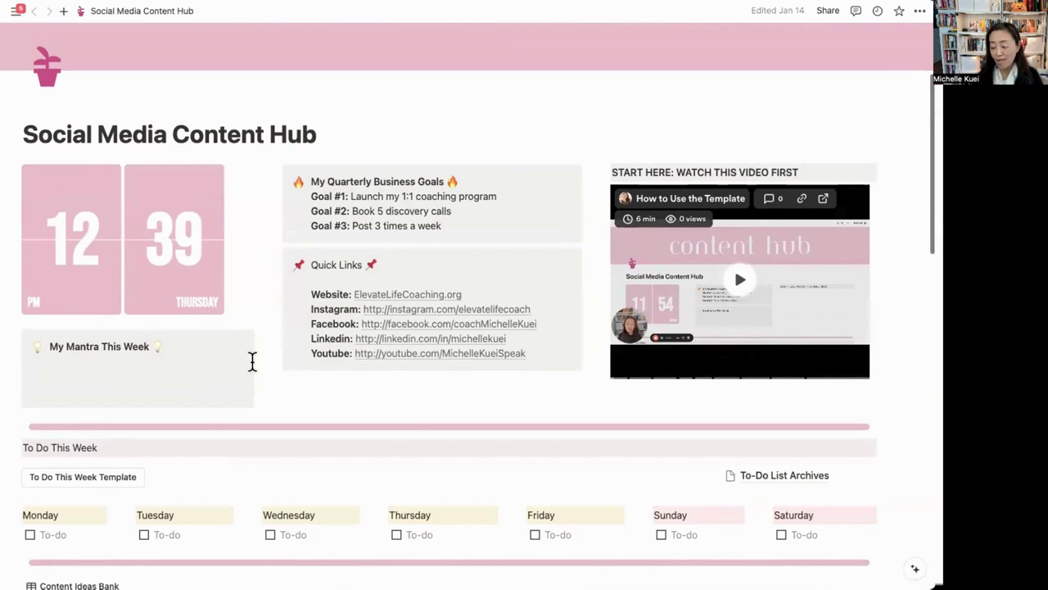
{"action": "scroll", "coordinate": [251, 361], "scroll_direction": "down", "scroll_amount": 2}
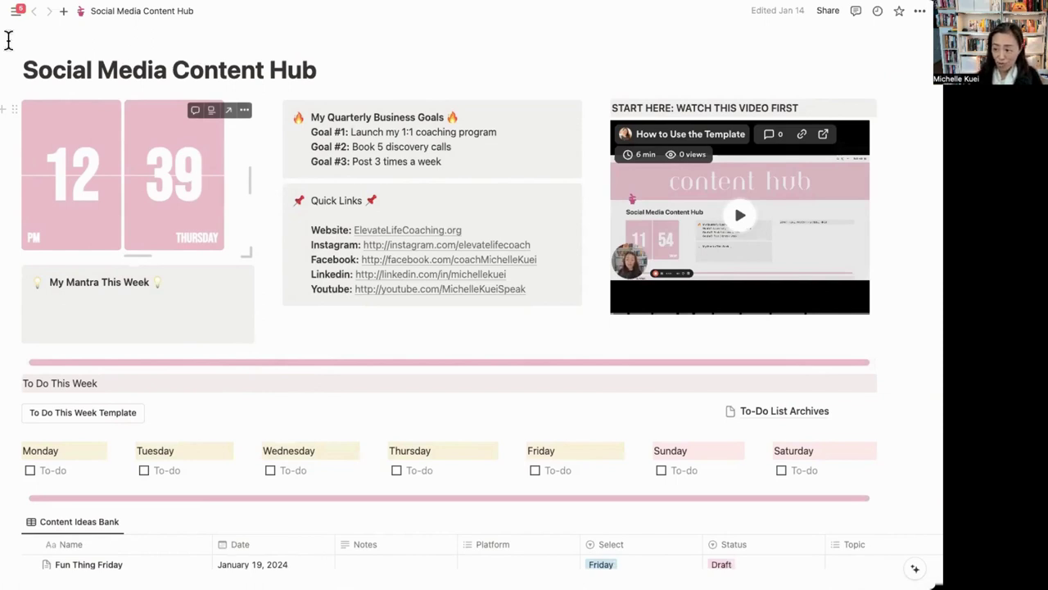
- Open the template gallery and preview the Social Media Calendar template from the Marketing group
{"action": "mouse_move", "coordinate": [6, 41]}
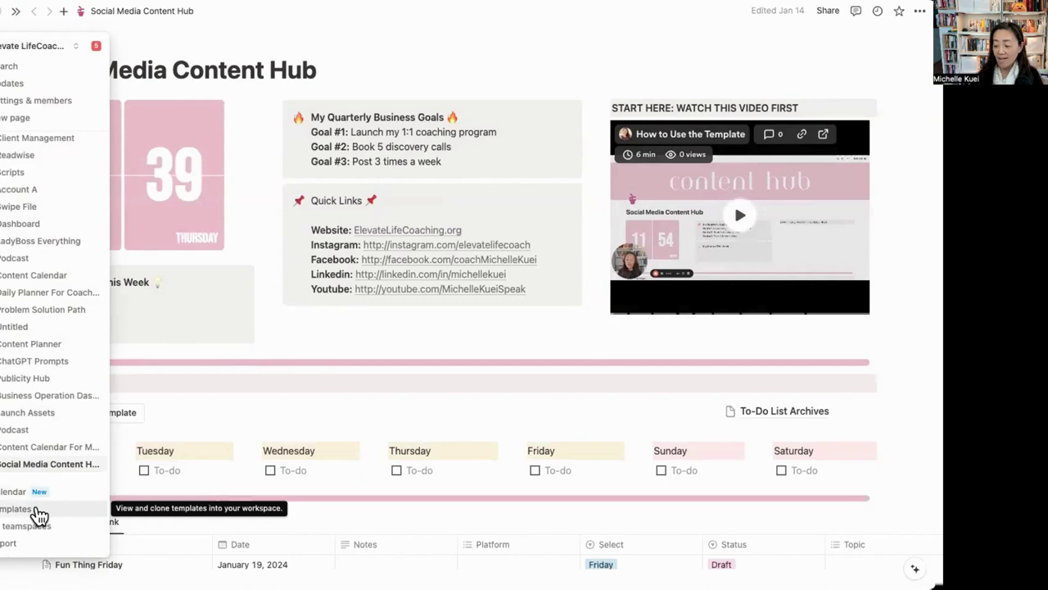
{"action": "left_click", "coordinate": [71, 510]}
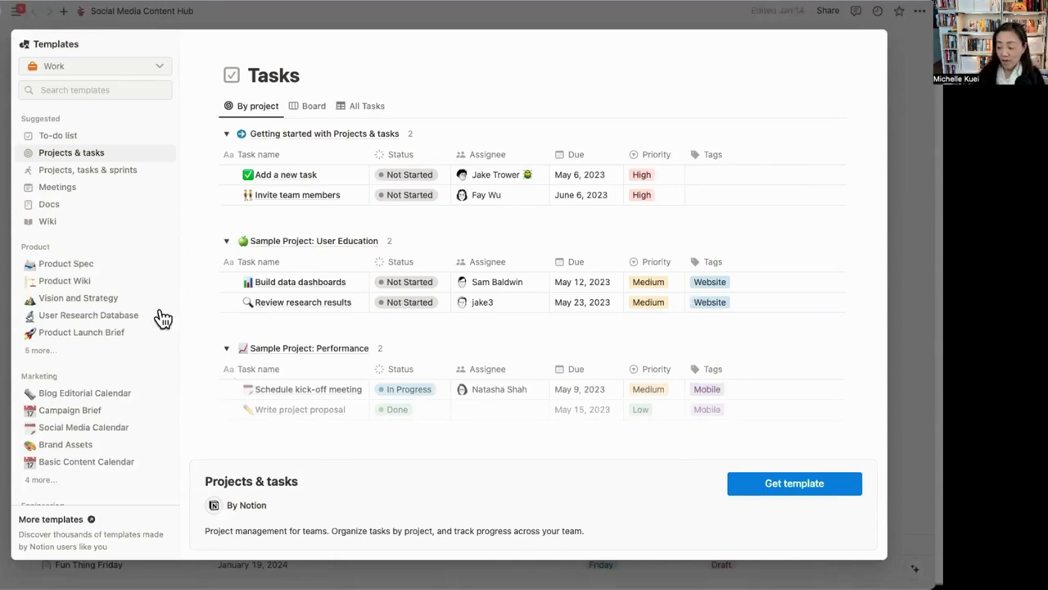
{"action": "scroll", "coordinate": [99, 148], "scroll_direction": "down", "scroll_amount": 3}
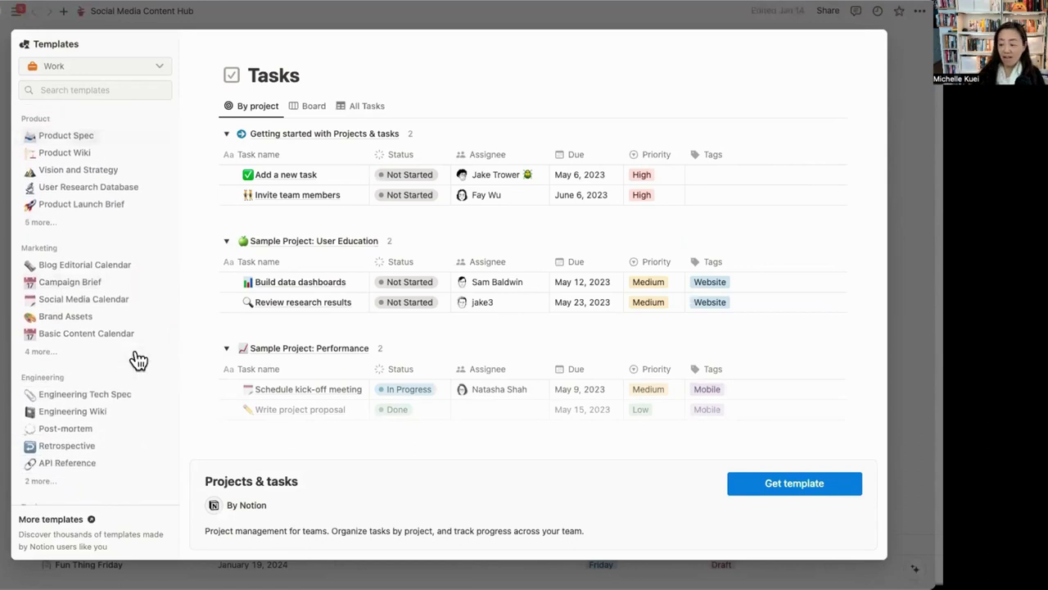
{"action": "left_click", "coordinate": [119, 300]}
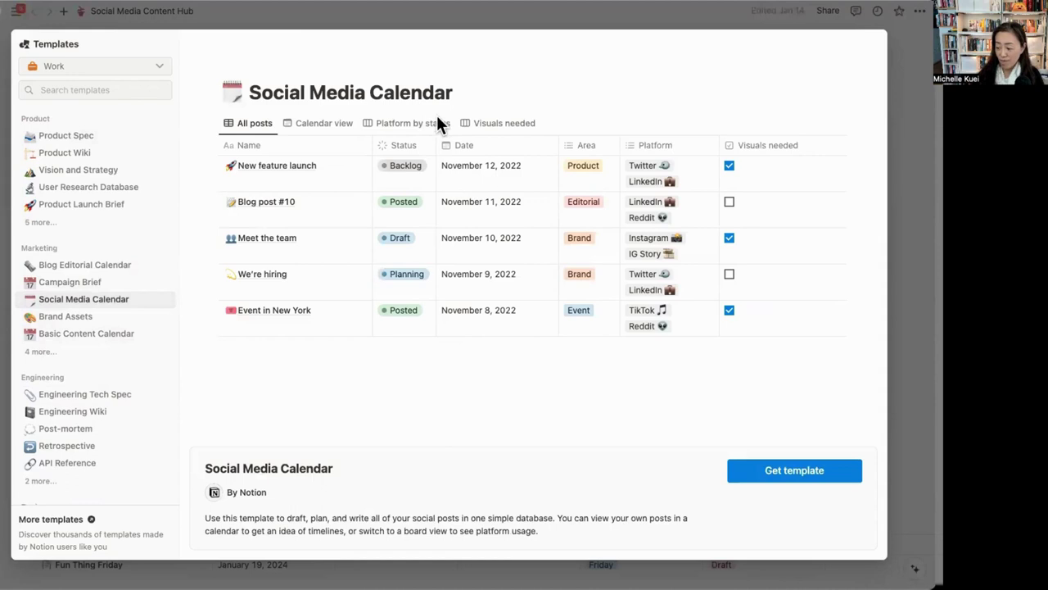
{"action": "scroll", "coordinate": [423, 401], "scroll_direction": "down", "scroll_amount": 1}
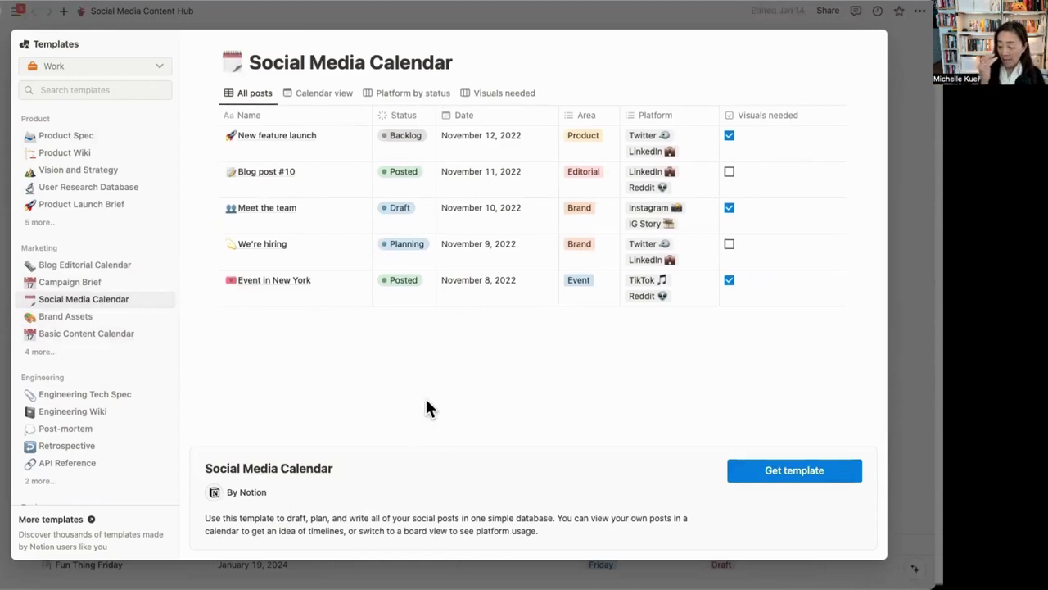
{"action": "scroll", "coordinate": [82, 320], "scroll_direction": "up", "scroll_amount": 3}
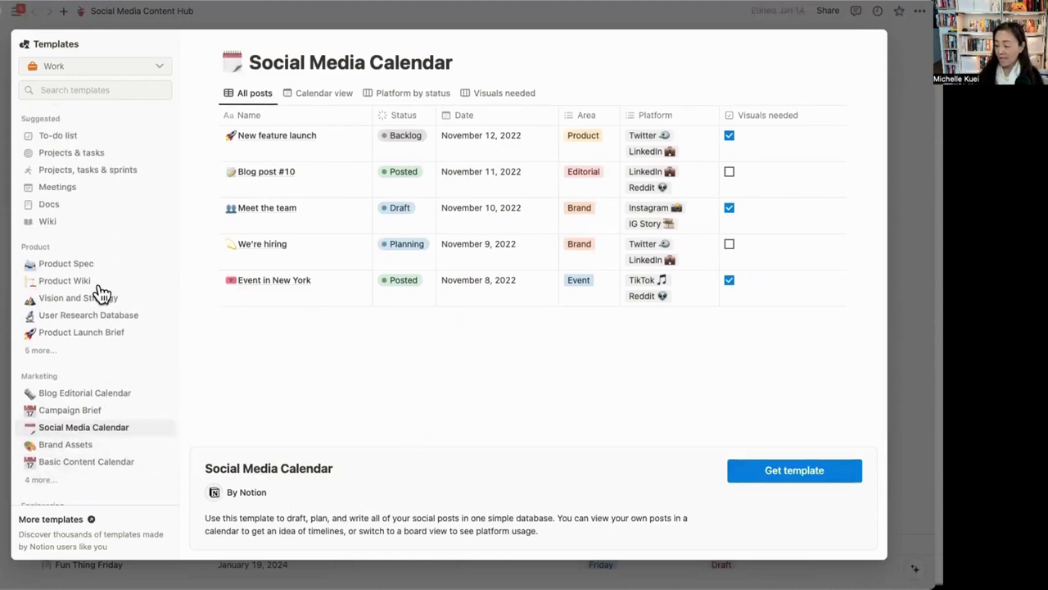
- Search the template gallery for "CRM" and preview the Sales CRM template
{"action": "left_click", "coordinate": [69, 90]}
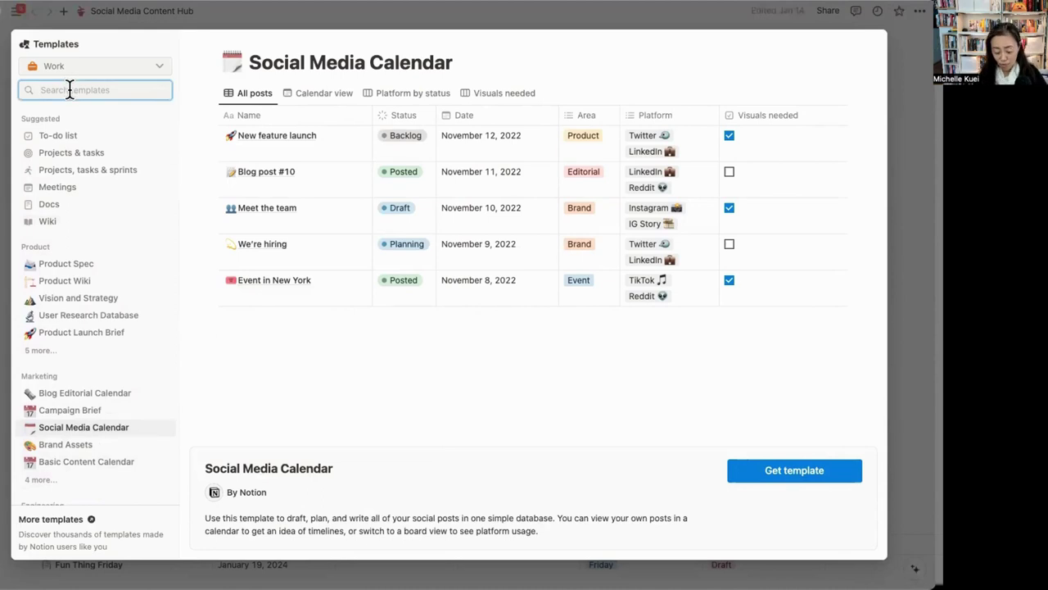
{"action": "type", "text": "CRM"}
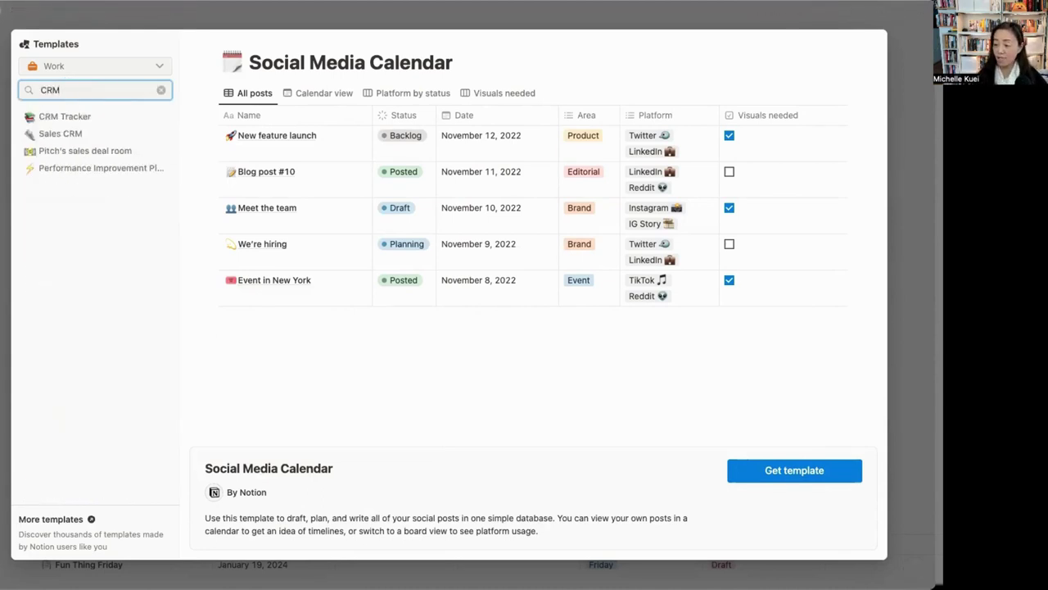
{"action": "left_click", "coordinate": [74, 138]}
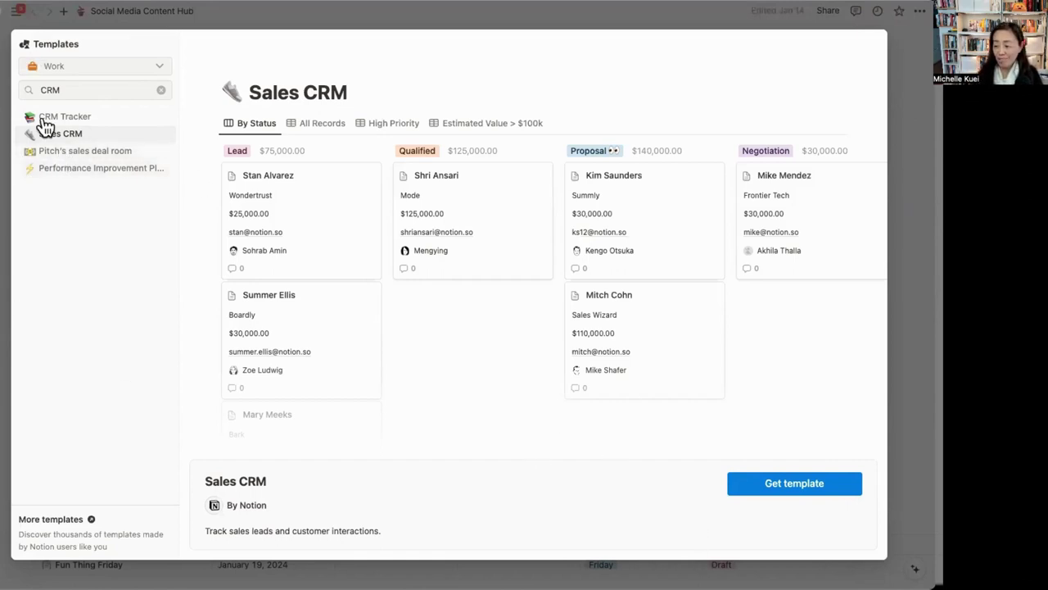
- Search the templates for "Calen" and preview the Social Media Calendar and Basic Content Calendar templates
{"action": "left_click", "coordinate": [71, 91]}
{"action": "double_click", "coordinate": [71, 91]}
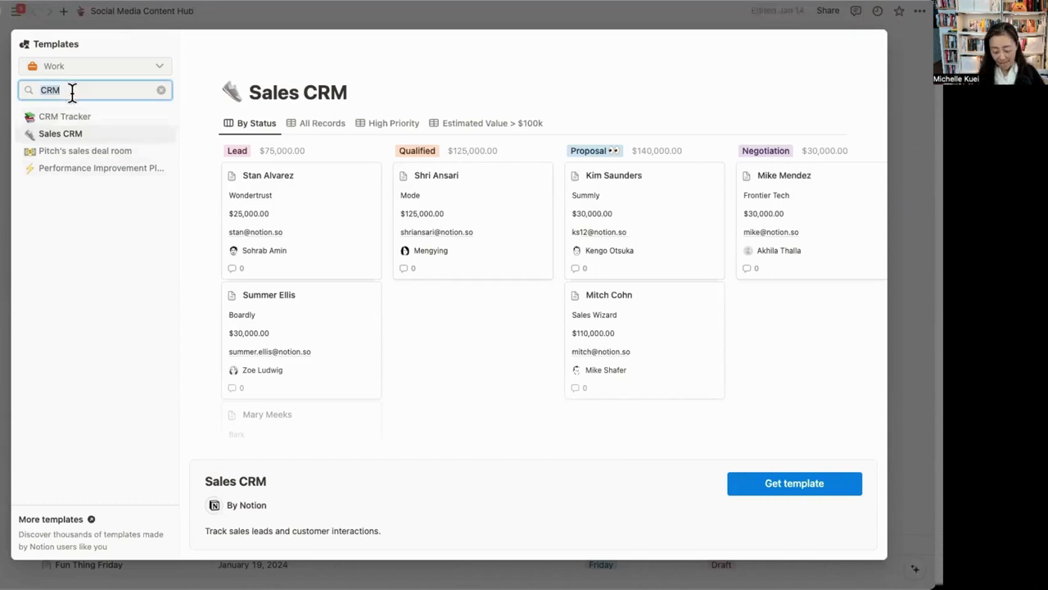
{"action": "type", "text": "Calen"}
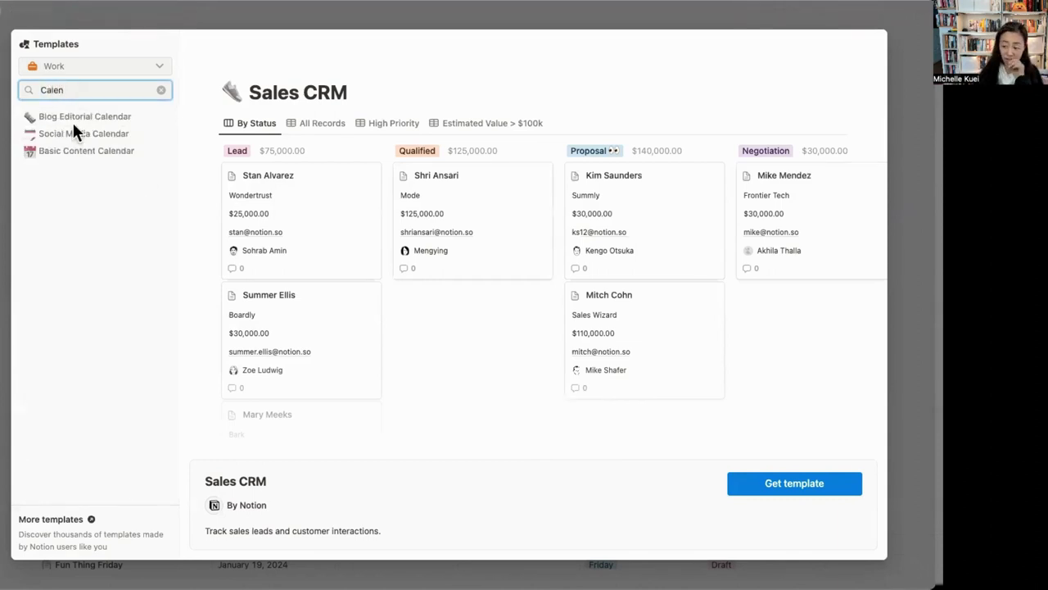
{"action": "left_click", "coordinate": [82, 152]}
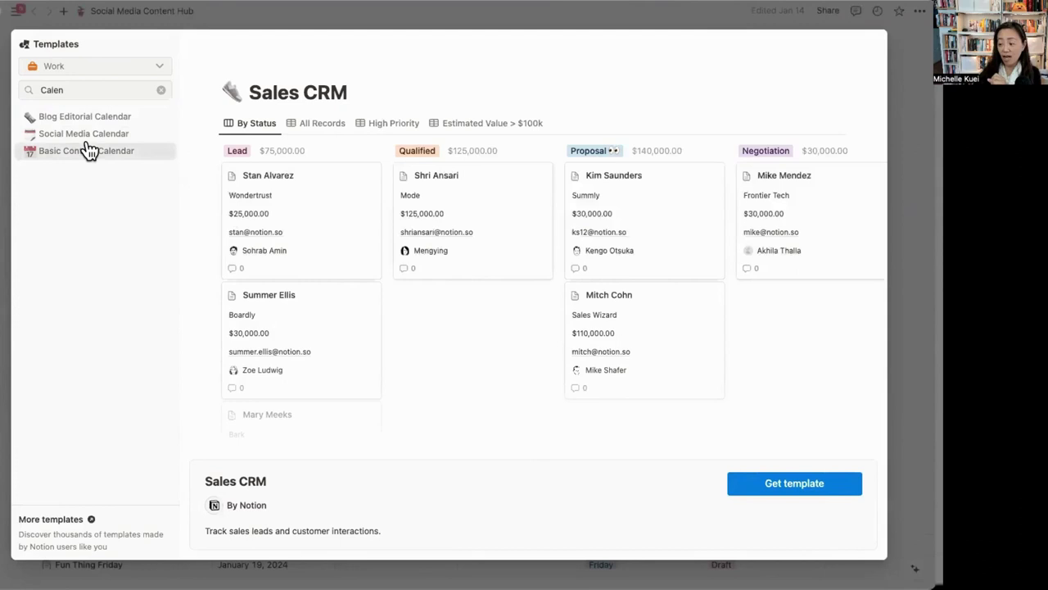
{"action": "left_click", "coordinate": [89, 139]}
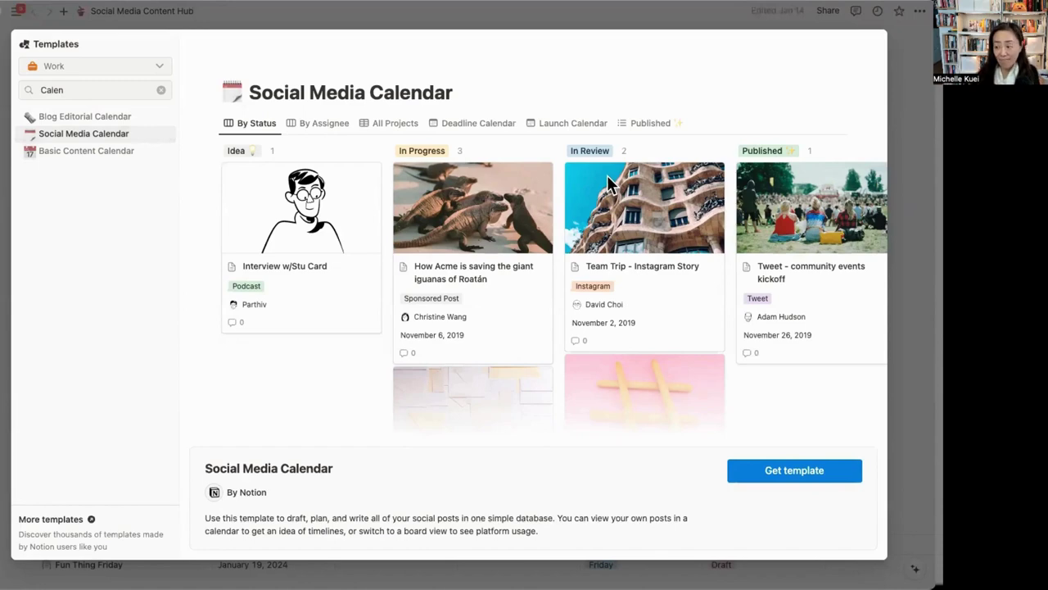
{"action": "scroll", "coordinate": [608, 185], "scroll_direction": "down", "scroll_amount": 2}
{"action": "scroll", "coordinate": [611, 165], "scroll_direction": "up", "scroll_amount": 1}
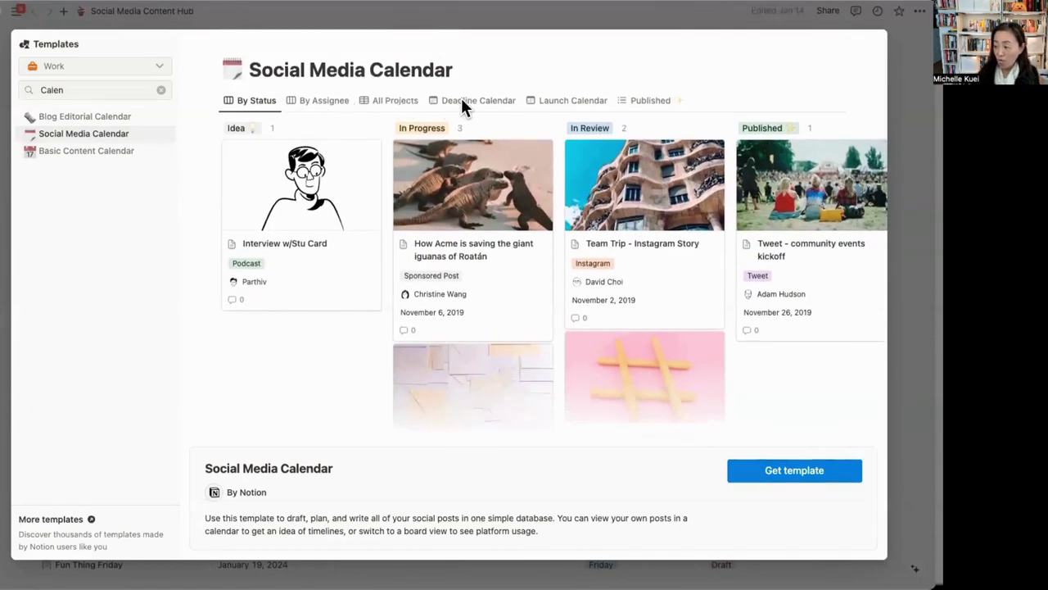
{"action": "left_click", "coordinate": [92, 159]}
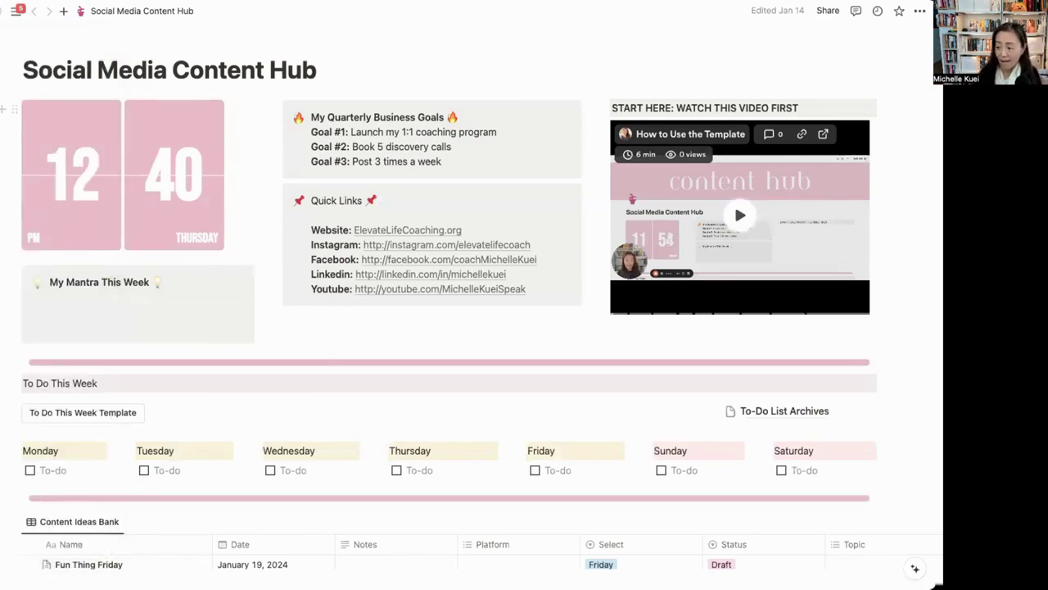
- Browse the list of existing pages in the workspace
{"action": "mouse_move", "coordinate": [8, 123]}
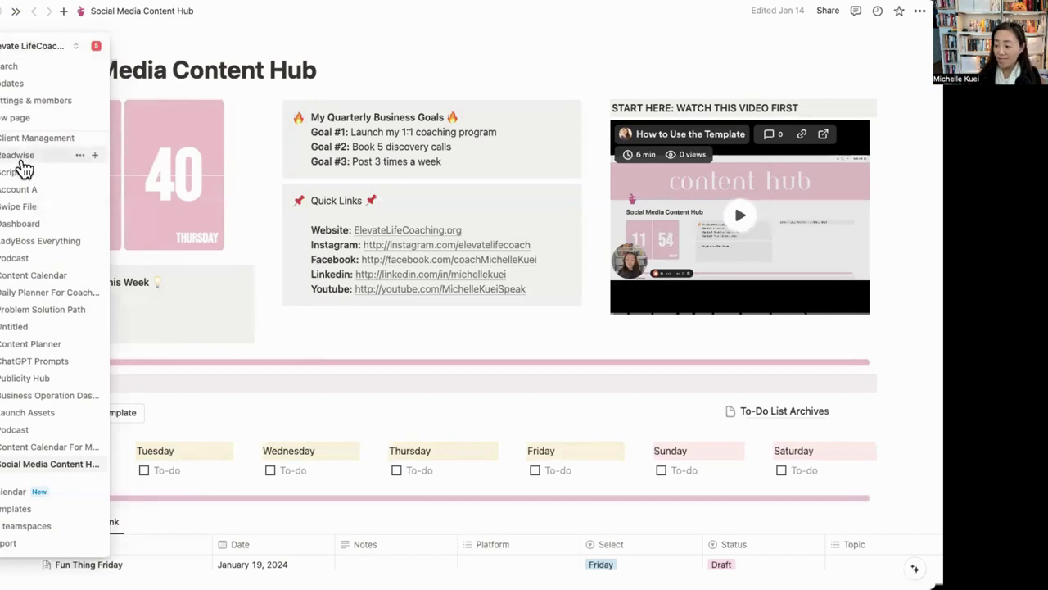
{"action": "scroll", "coordinate": [33, 328], "scroll_direction": "up", "scroll_amount": 1}
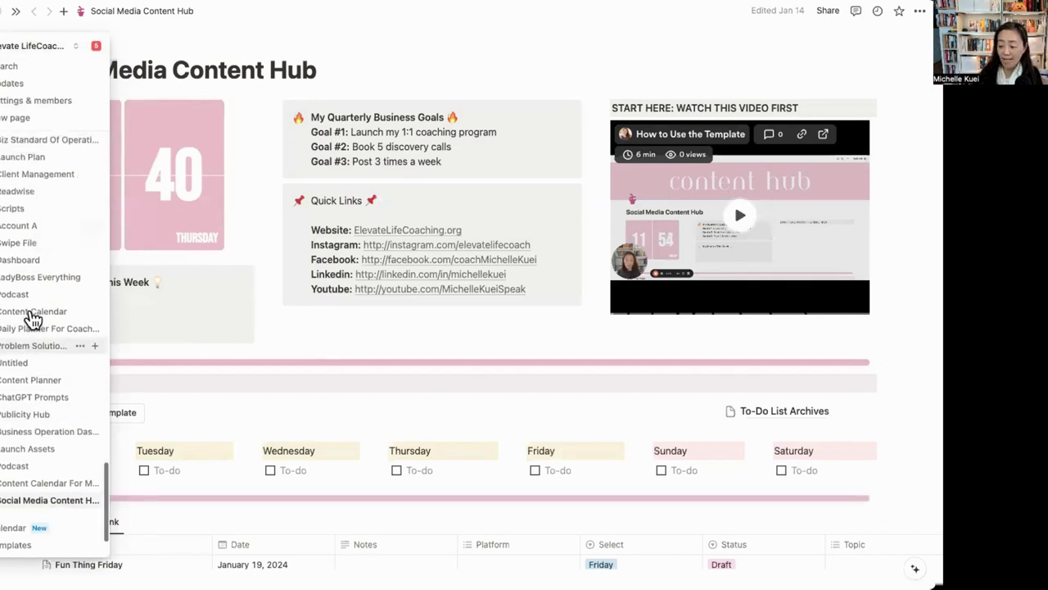
{"action": "scroll", "coordinate": [32, 318], "scroll_direction": "up", "scroll_amount": 3}
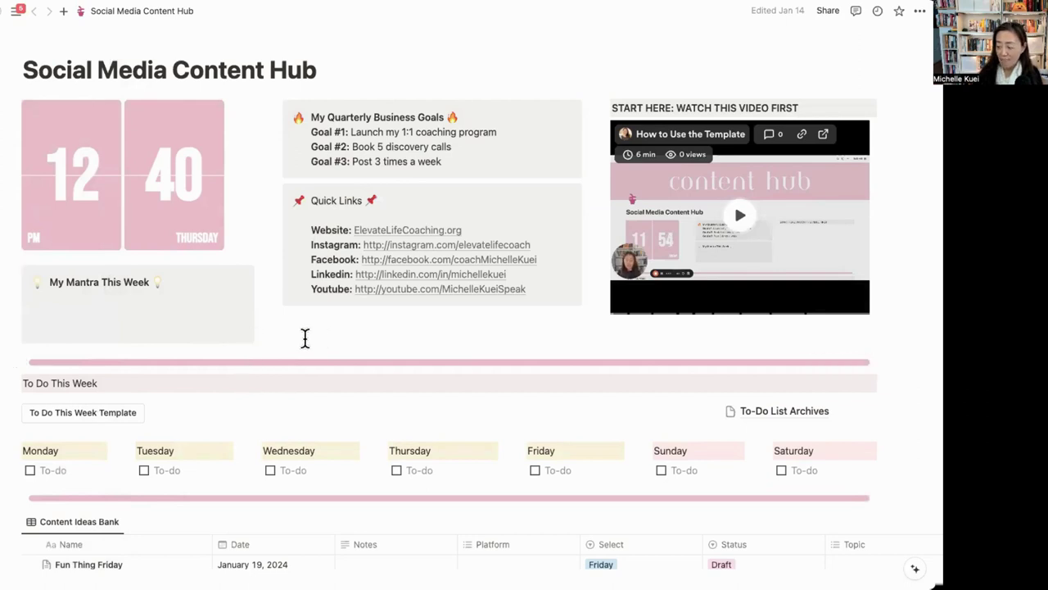
- Review the Content Ideas Bank, Weekly Planner and Monthly Overview sections of the Social Media Content Hub
{"action": "scroll", "coordinate": [319, 303], "scroll_direction": "down", "scroll_amount": 3}
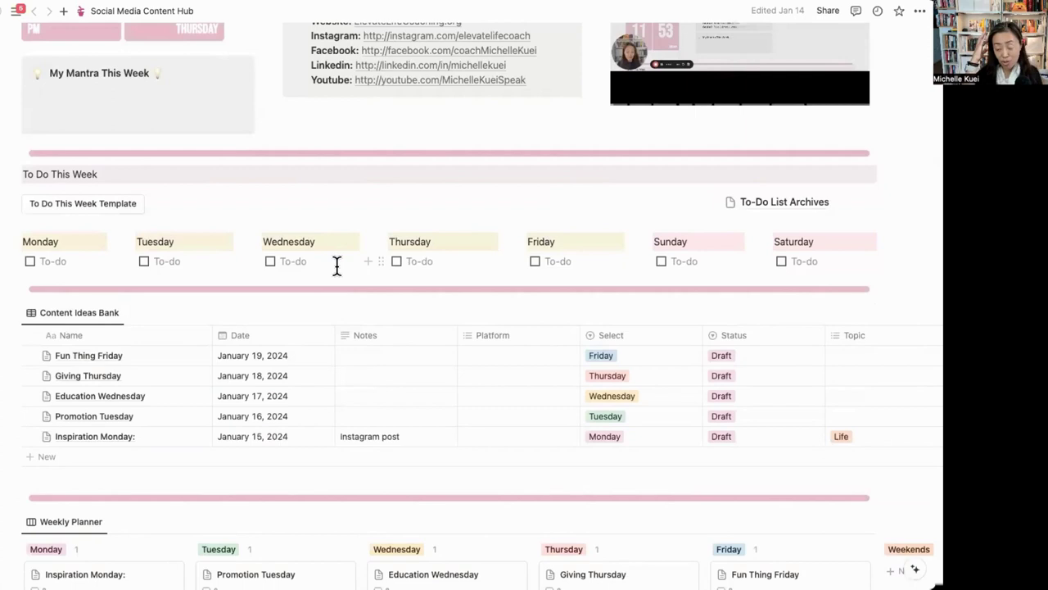
{"action": "scroll", "coordinate": [337, 266], "scroll_direction": "down", "scroll_amount": 2}
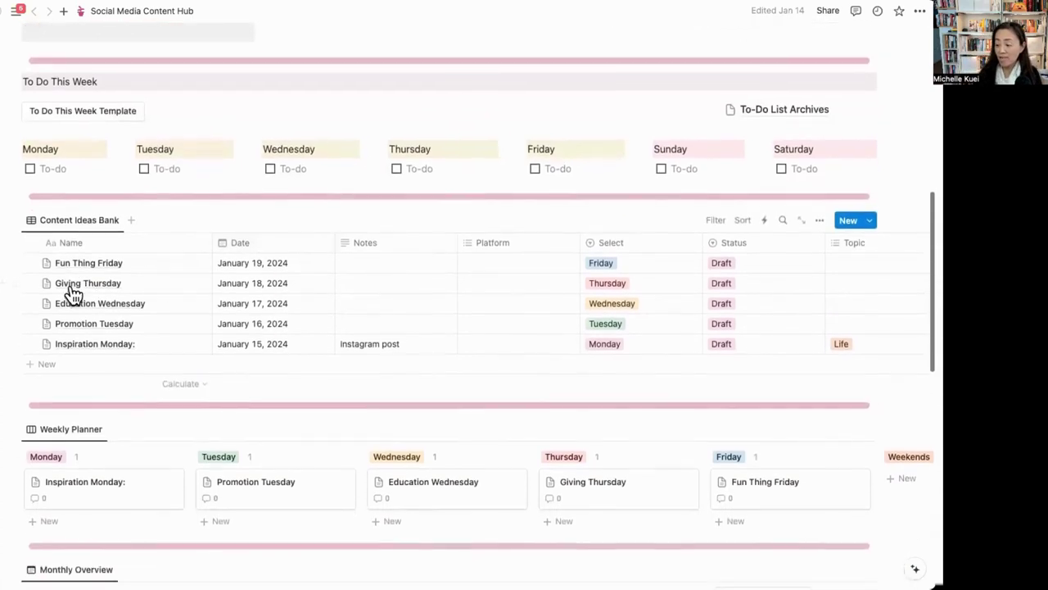
{"action": "scroll", "coordinate": [171, 269], "scroll_direction": "down", "scroll_amount": 3}
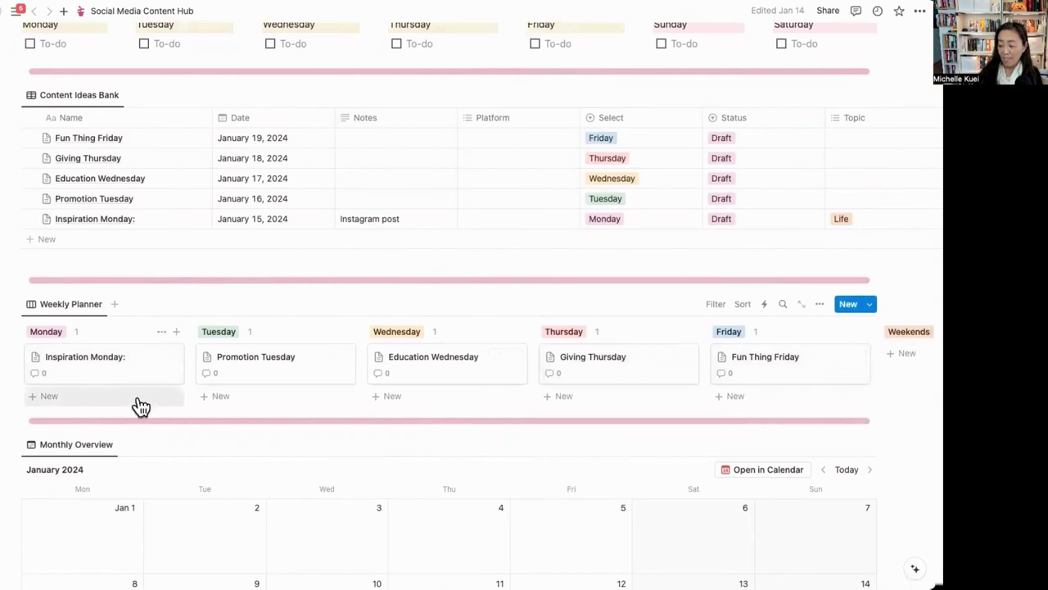
{"action": "left_click", "coordinate": [124, 376]}
{"action": "scroll", "coordinate": [555, 363], "scroll_direction": "down", "scroll_amount": 4}
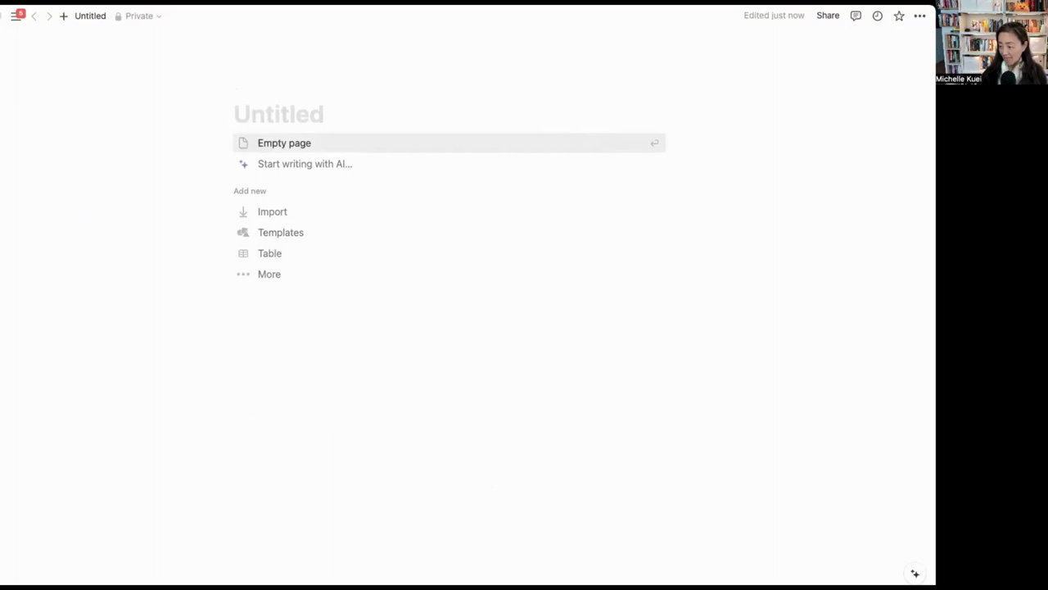
- Title the new untitled page with the owner's first name in possessive form, followed by "Content Planner"
{"action": "mouse_move", "coordinate": [8, 52]}
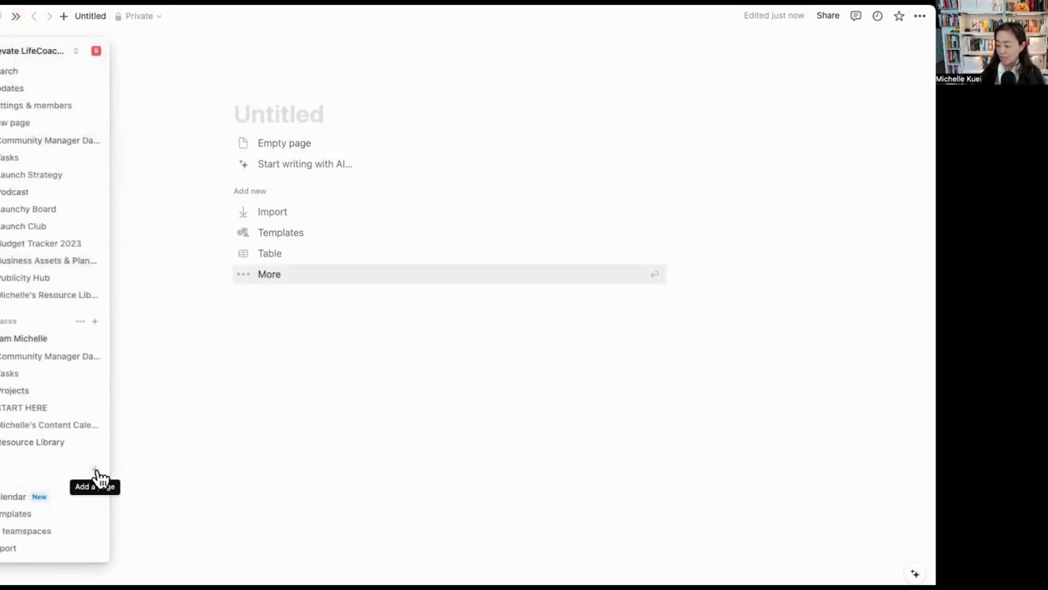
{"action": "mouse_move", "coordinate": [15, 16]}
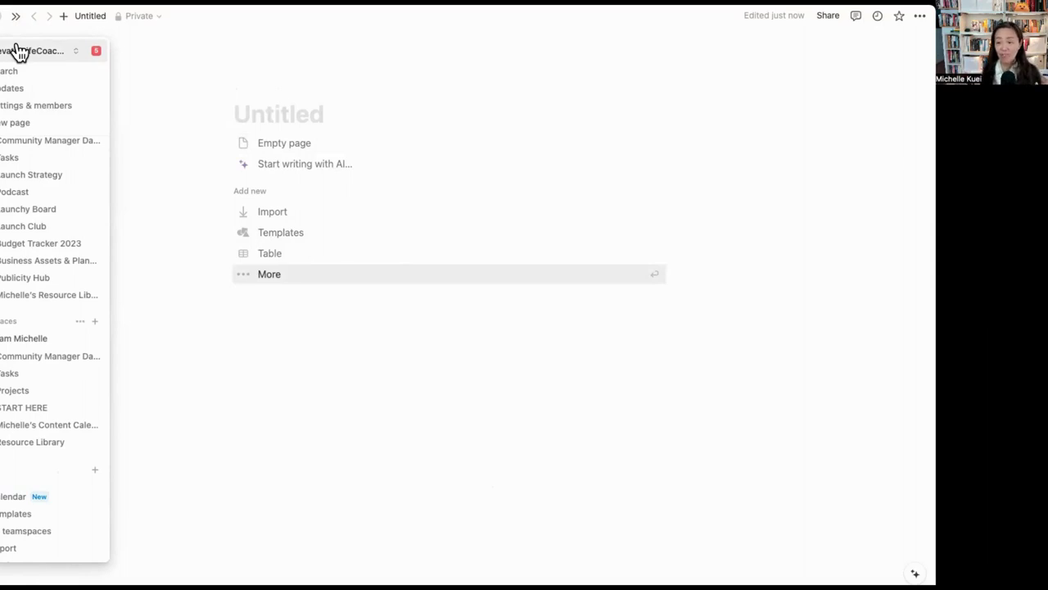
{"action": "key", "text": "Down"}
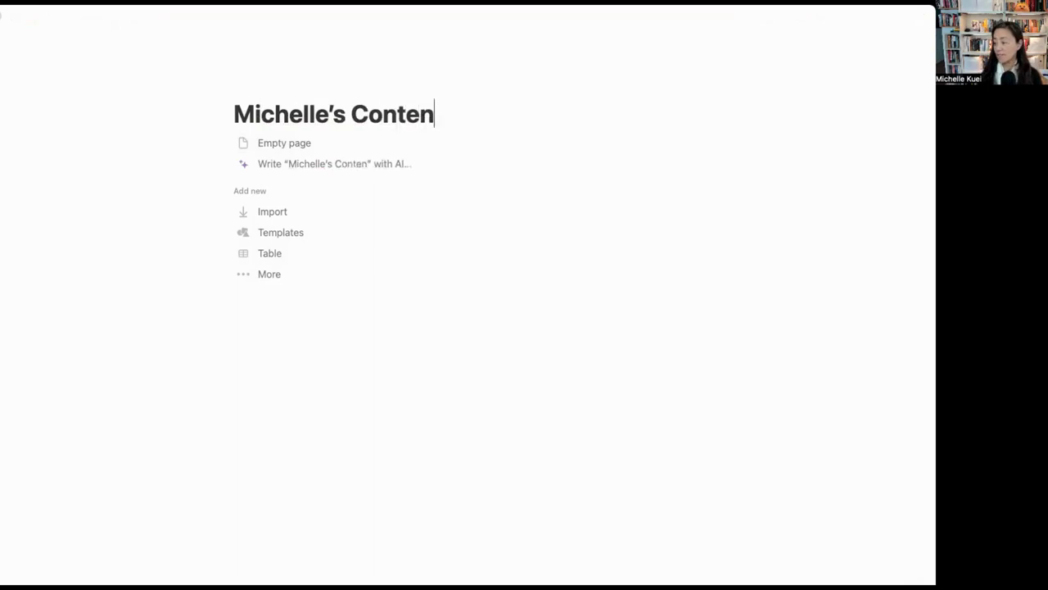
{"action": "type", "text": "t Planner"}
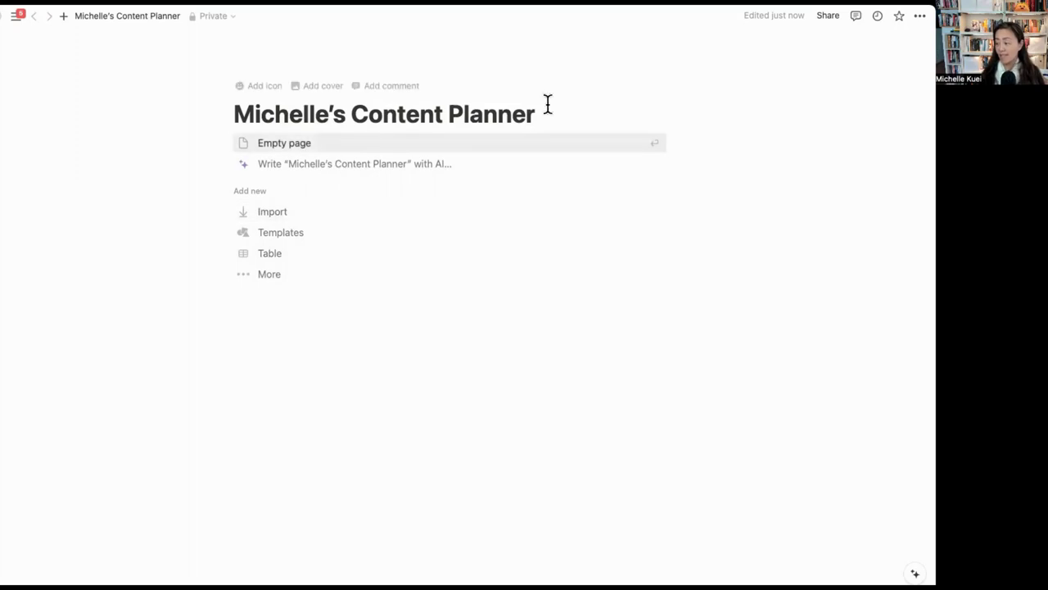
- Add the word "Dash" to the end of the page title and start it as an empty page
{"action": "type", "text": "Dahs"}
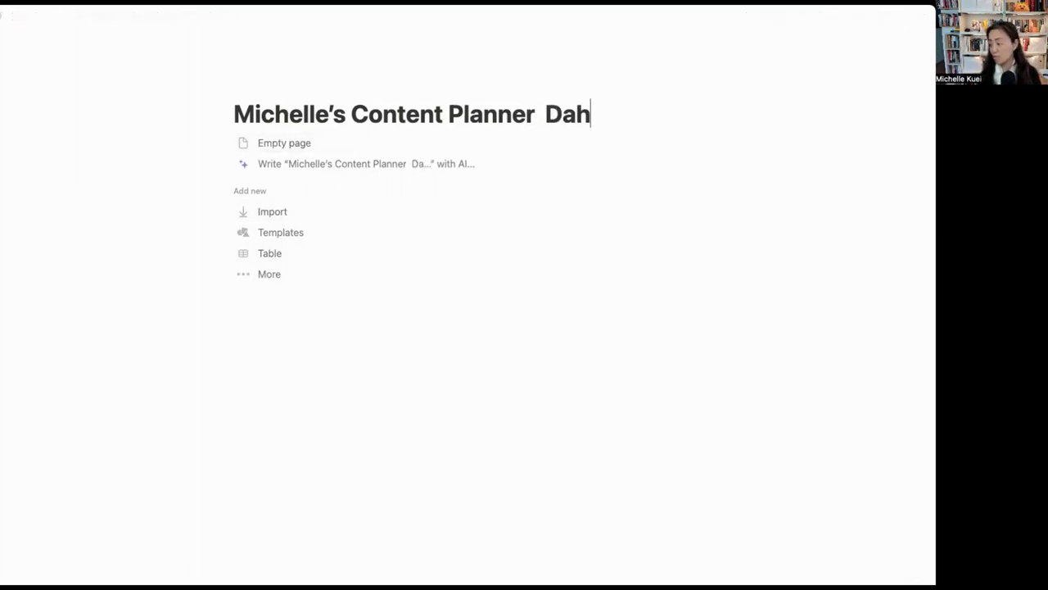
{"action": "key", "text": "BackSpace"}
{"action": "key", "text": "BackSpace"}
{"action": "key", "text": "BackSpace"}
{"action": "key", "text": "BackSpace"}
{"action": "key", "text": "BackSpace"}
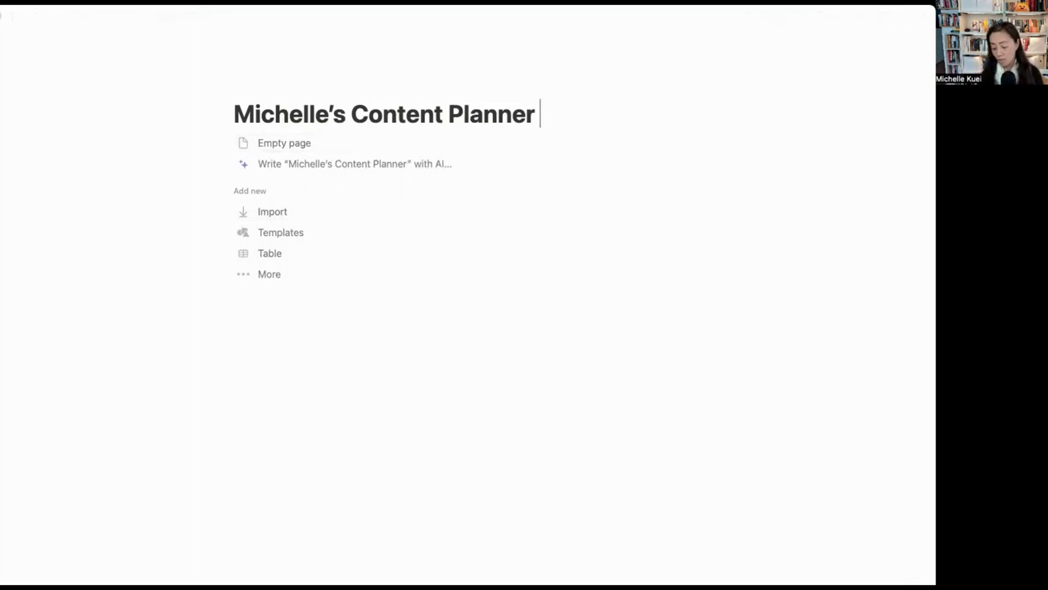
{"action": "type", "text": "Dash"}
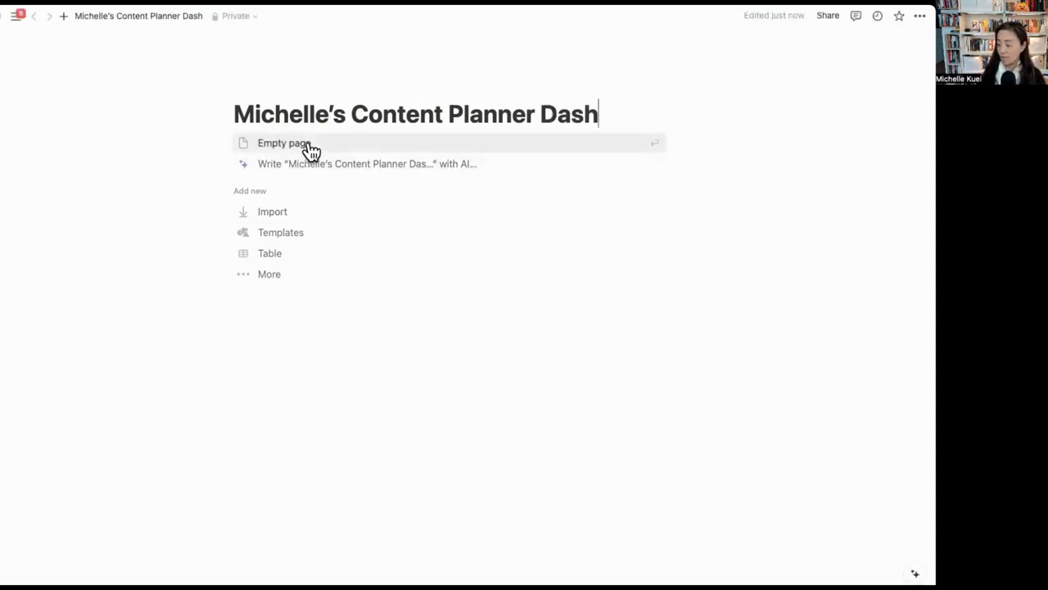
{"action": "left_click", "coordinate": [354, 141]}
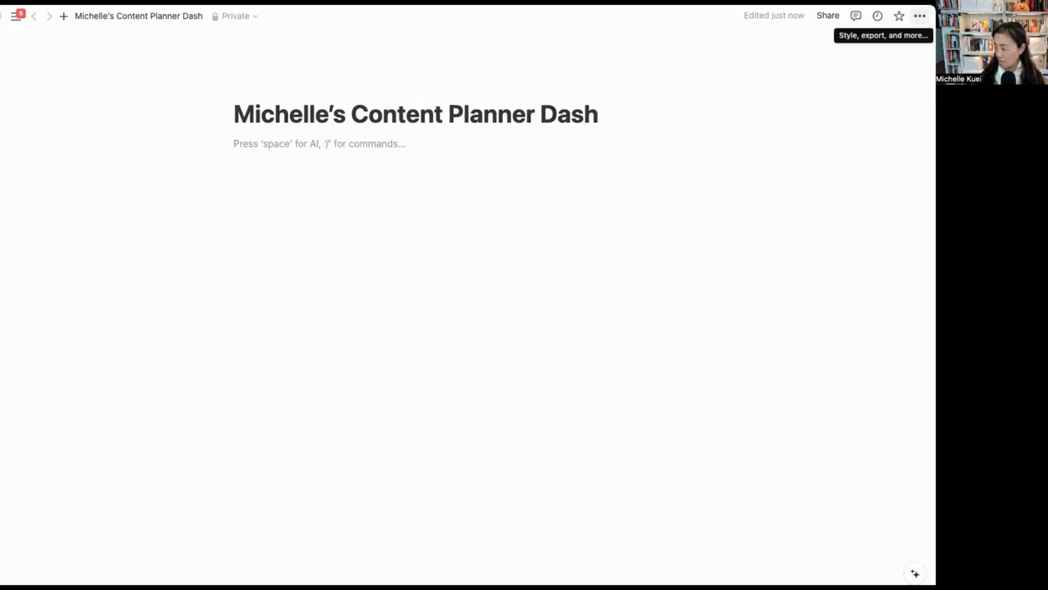
- Try the Serif and Mono page fonts, return to the Default font, and set the page to full width
{"action": "left_click", "coordinate": [920, 15]}
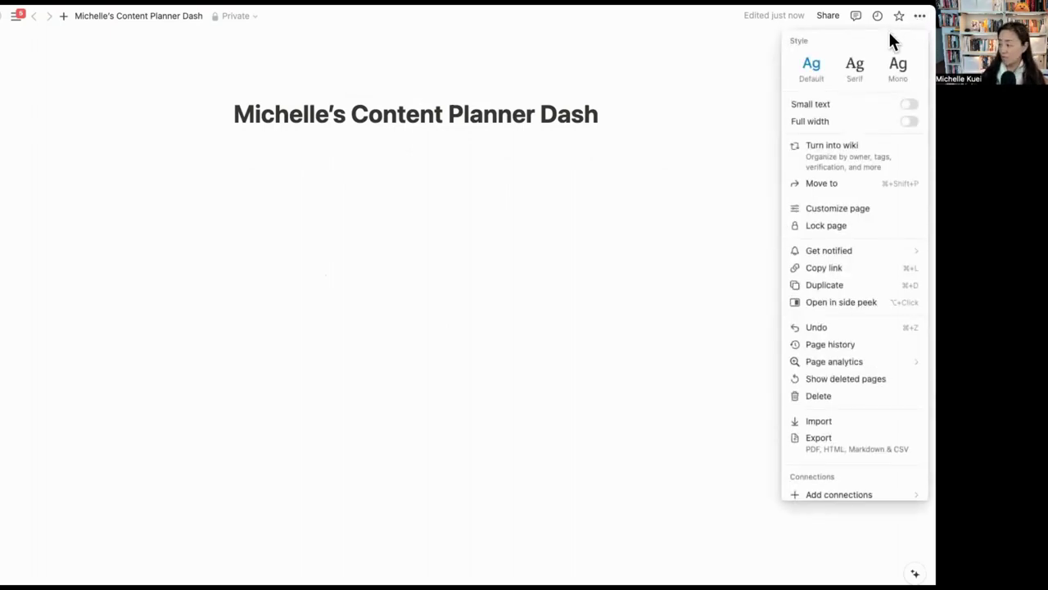
{"action": "left_click", "coordinate": [865, 80]}
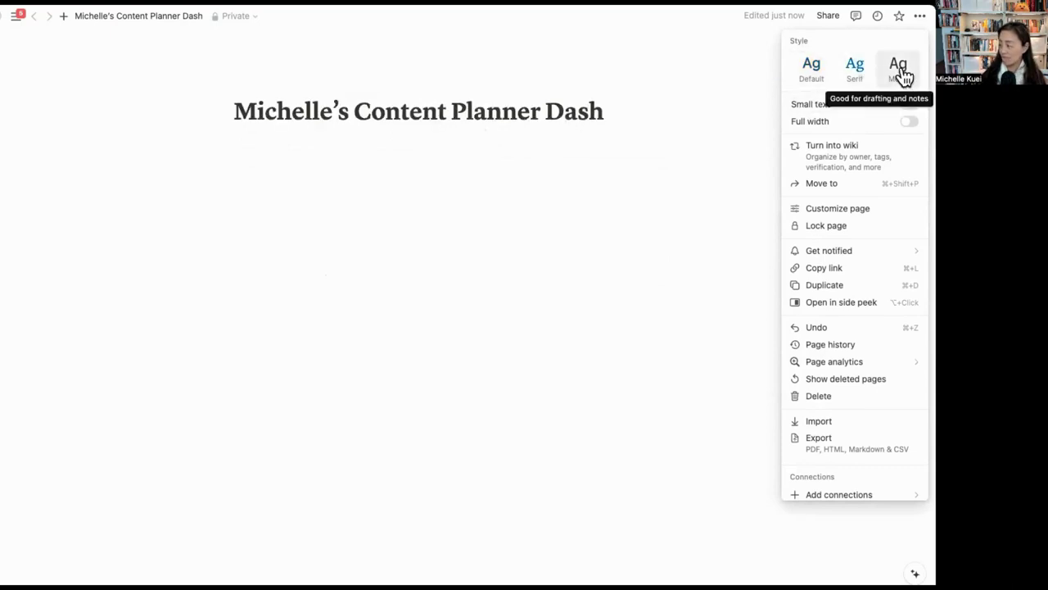
{"action": "left_click", "coordinate": [900, 72]}
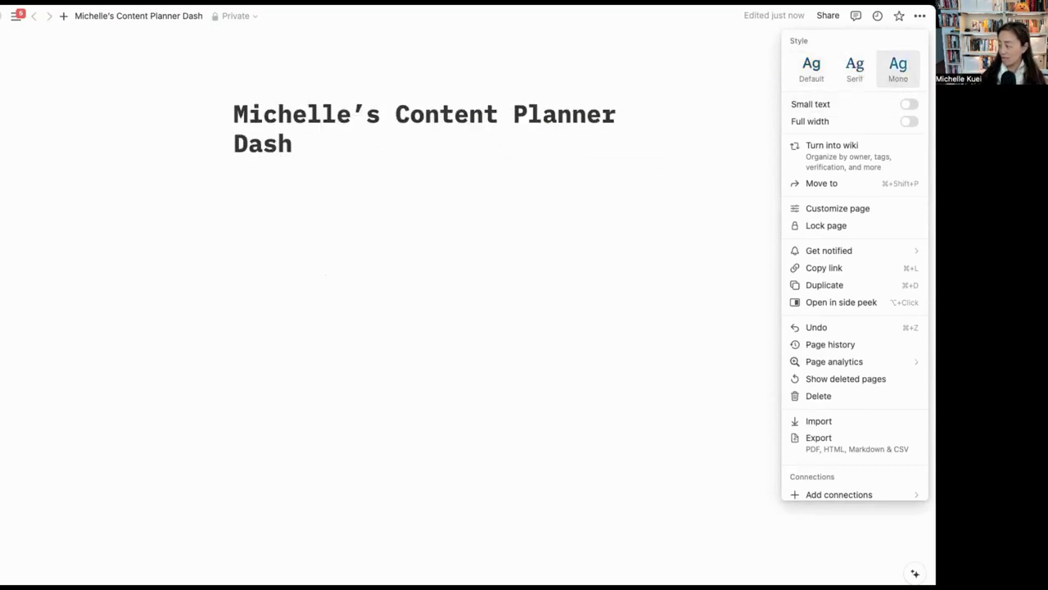
{"action": "left_click", "coordinate": [856, 79]}
{"action": "left_click", "coordinate": [799, 80]}
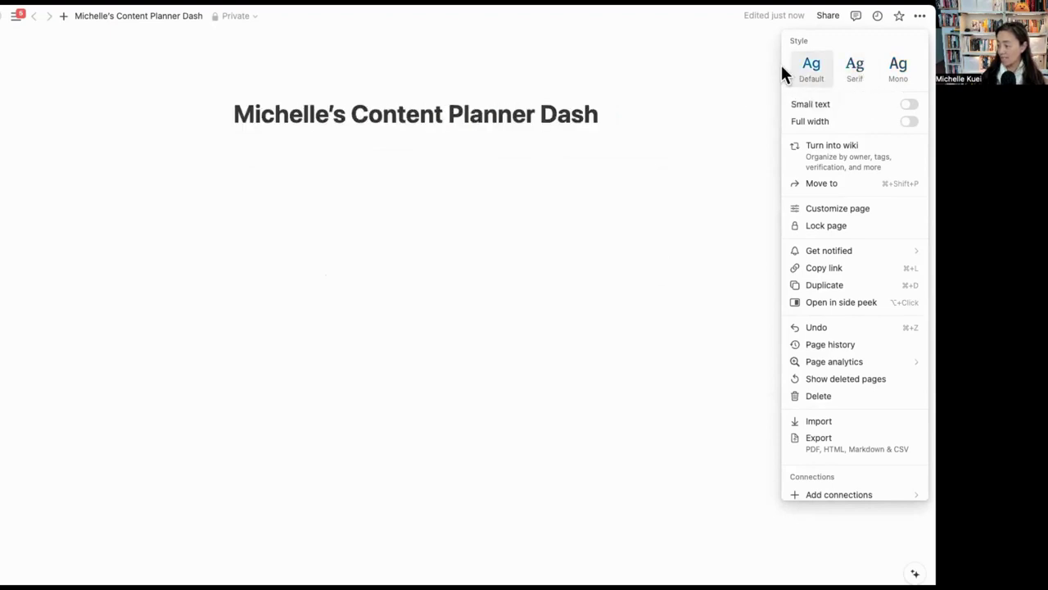
{"action": "left_click", "coordinate": [910, 124]}
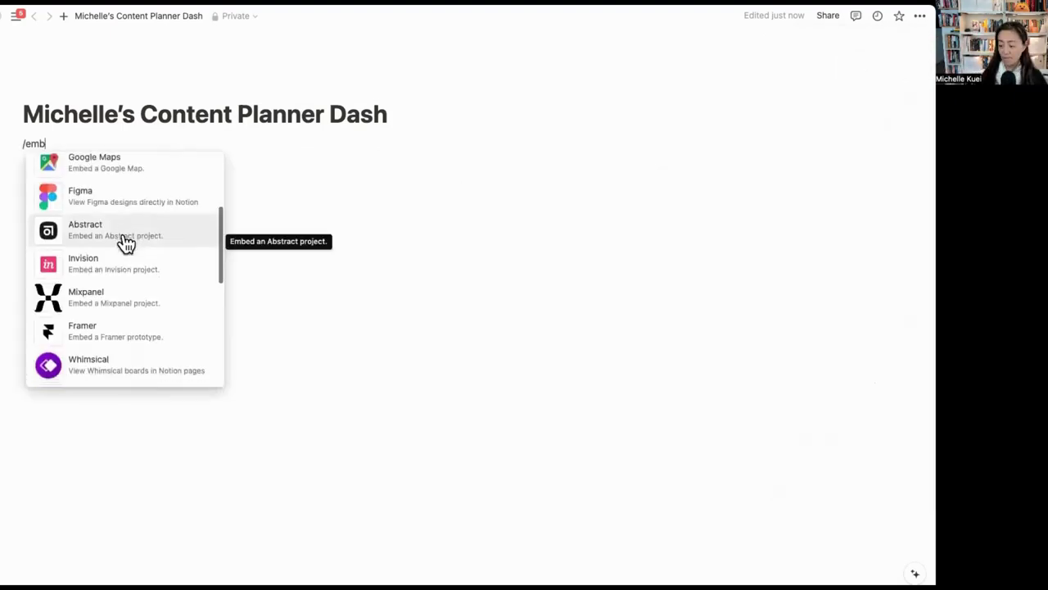
- Look through the available embed types for the page, and clear the unfinished embed command
{"action": "scroll", "coordinate": [123, 242], "scroll_direction": "down", "scroll_amount": 3}
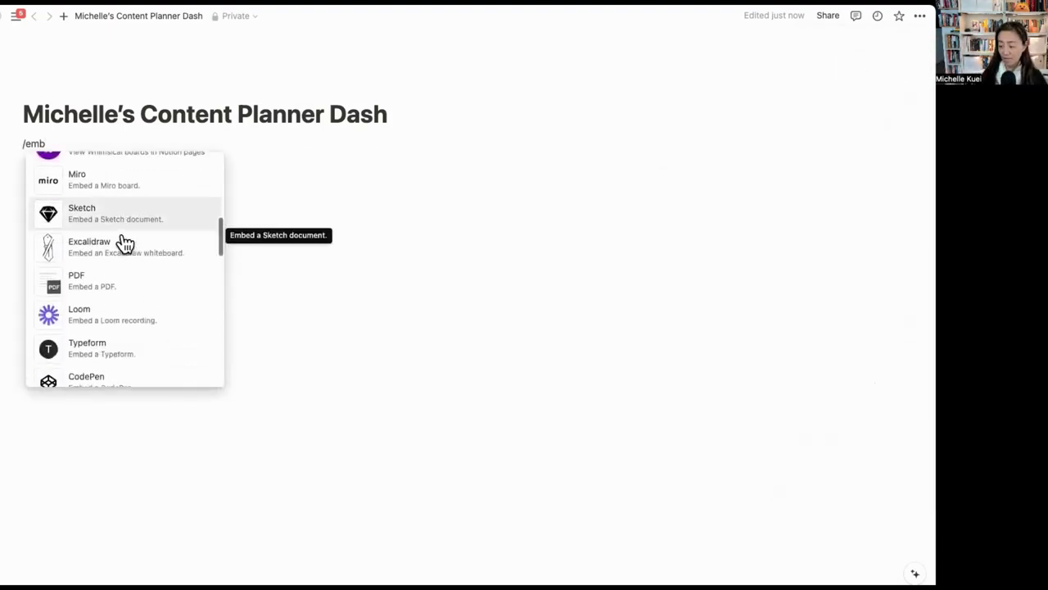
{"action": "scroll", "coordinate": [123, 243], "scroll_direction": "down", "scroll_amount": 4}
{"action": "scroll", "coordinate": [123, 245], "scroll_direction": "up", "scroll_amount": 3}
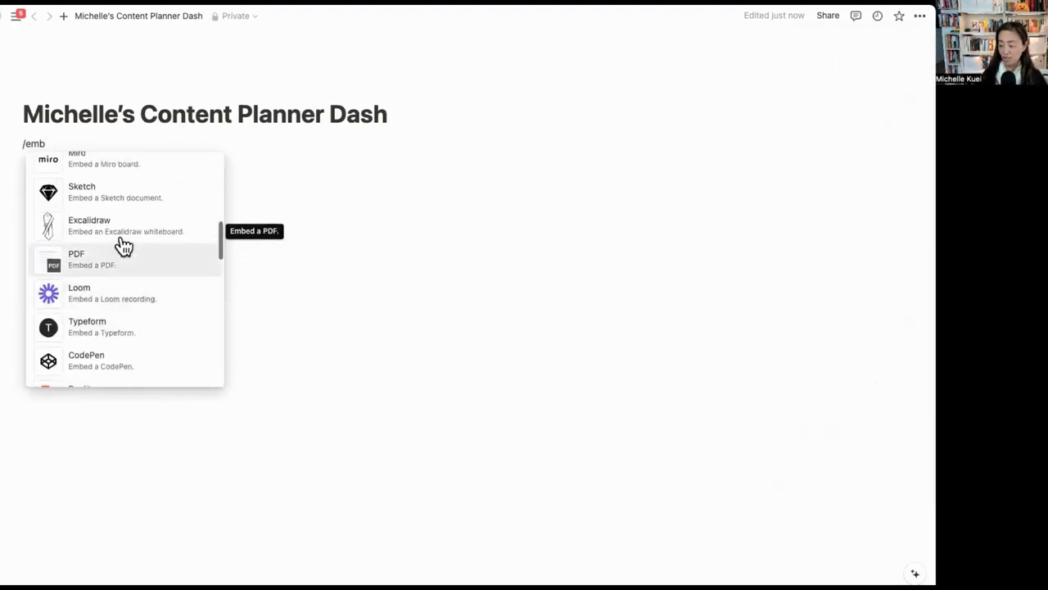
{"action": "scroll", "coordinate": [164, 283], "scroll_direction": "down", "scroll_amount": 1}
{"action": "scroll", "coordinate": [143, 280], "scroll_direction": "down", "scroll_amount": 2}
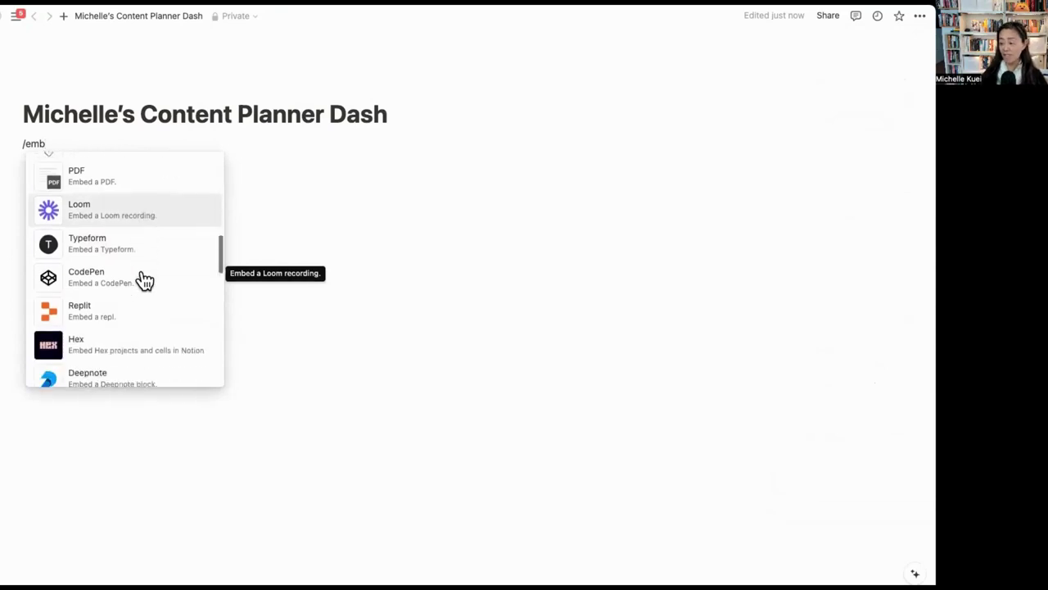
{"action": "scroll", "coordinate": [123, 291], "scroll_direction": "down", "scroll_amount": 2}
{"action": "scroll", "coordinate": [107, 301], "scroll_direction": "up", "scroll_amount": 7}
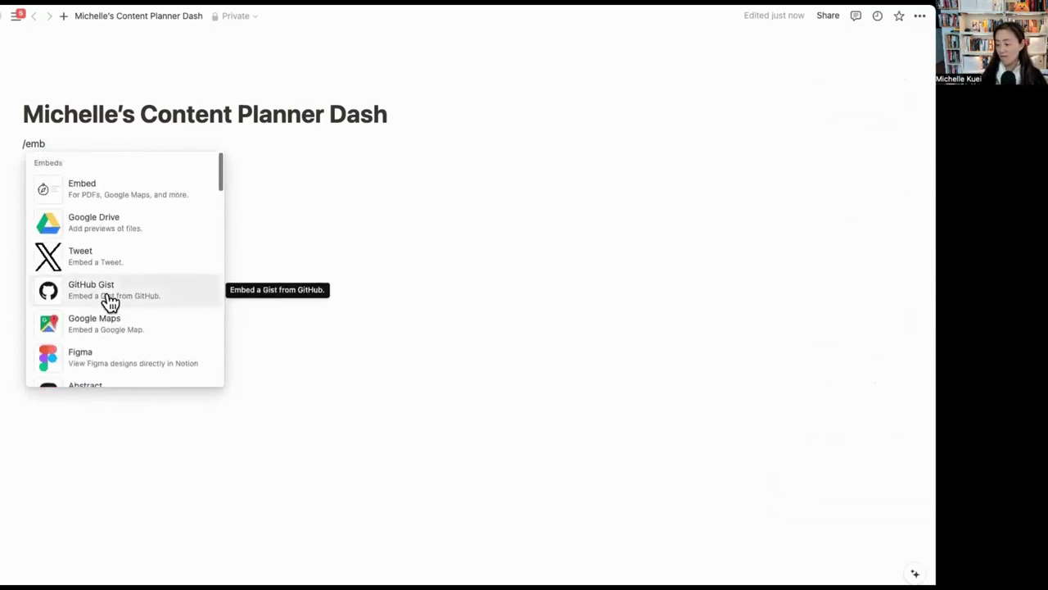
{"action": "left_click", "coordinate": [283, 143]}
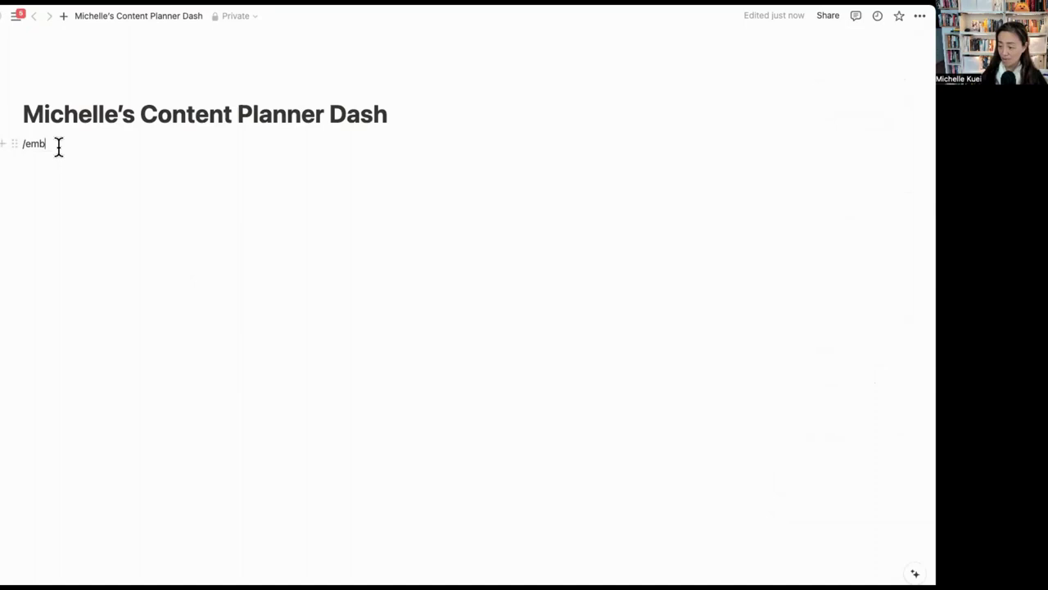
{"action": "key", "text": "BackSpace"}
{"action": "key", "text": "BackSpace"}
{"action": "key", "text": "BackSpace"}
{"action": "key", "text": "BackSpace"}
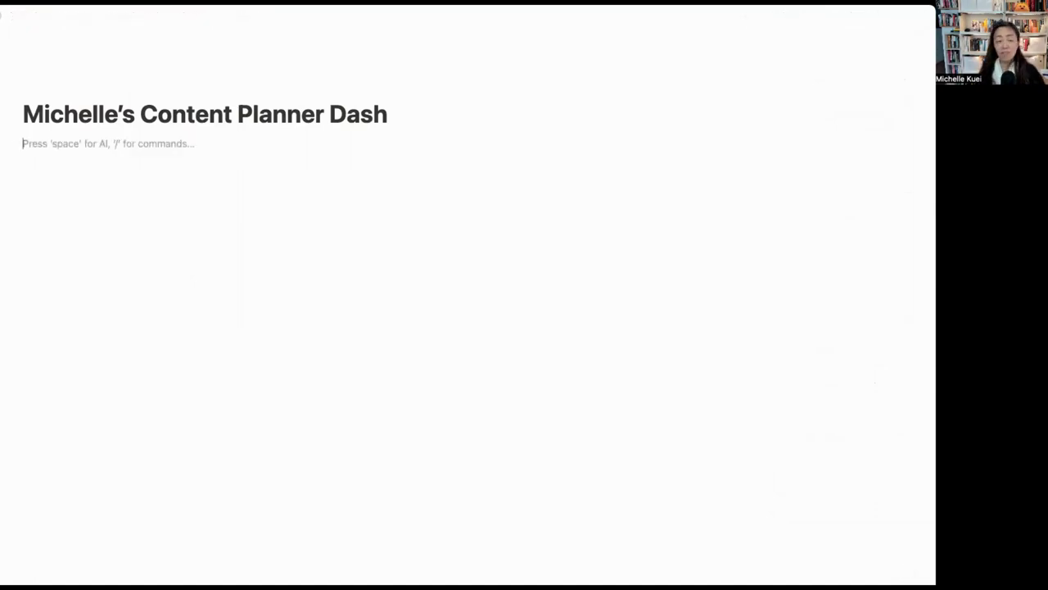
- Embed a flip clock widget under the page title and narrow it to about a quarter of the page width
{"action": "type", "text": "/"}
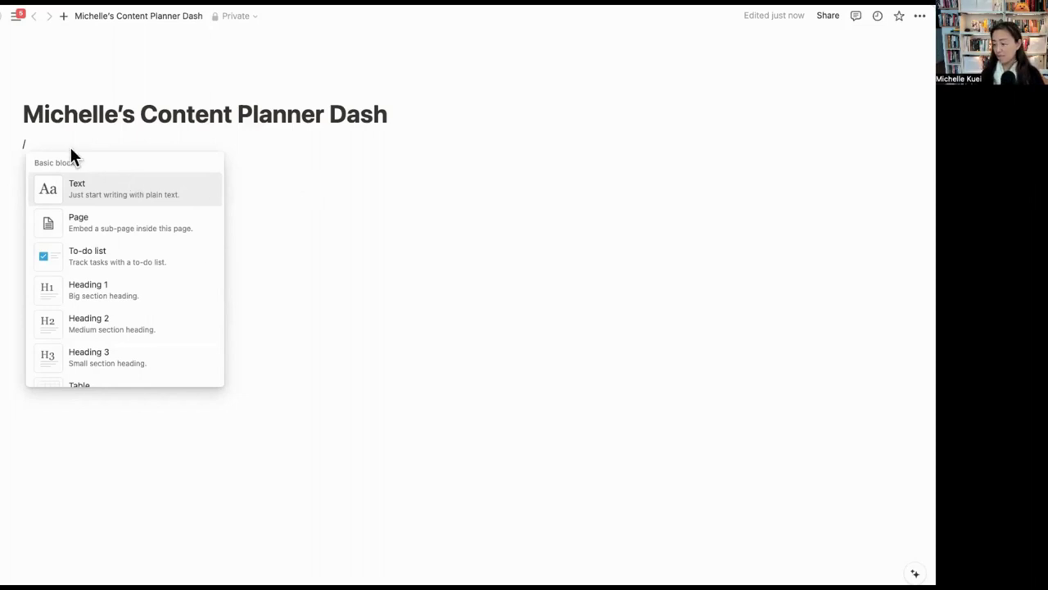
{"action": "type", "text": "em"}
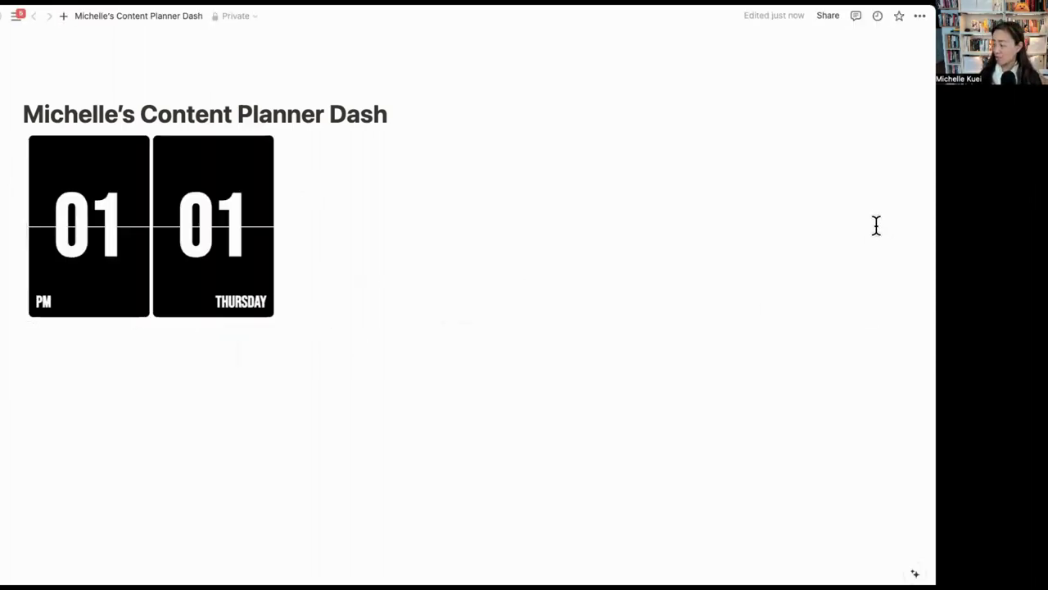
{"action": "left_click_drag", "start_coordinate": [873, 229], "coordinate": [566, 240]}
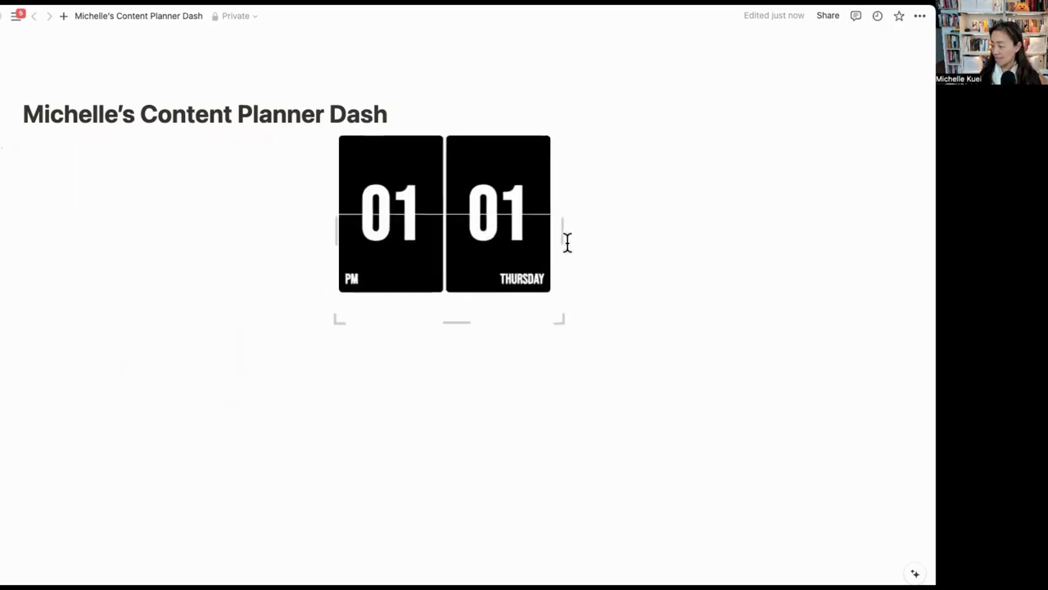
{"action": "left_click_drag", "start_coordinate": [321, 149], "coordinate": [52, 171]}
{"action": "left_click", "coordinate": [304, 243]}
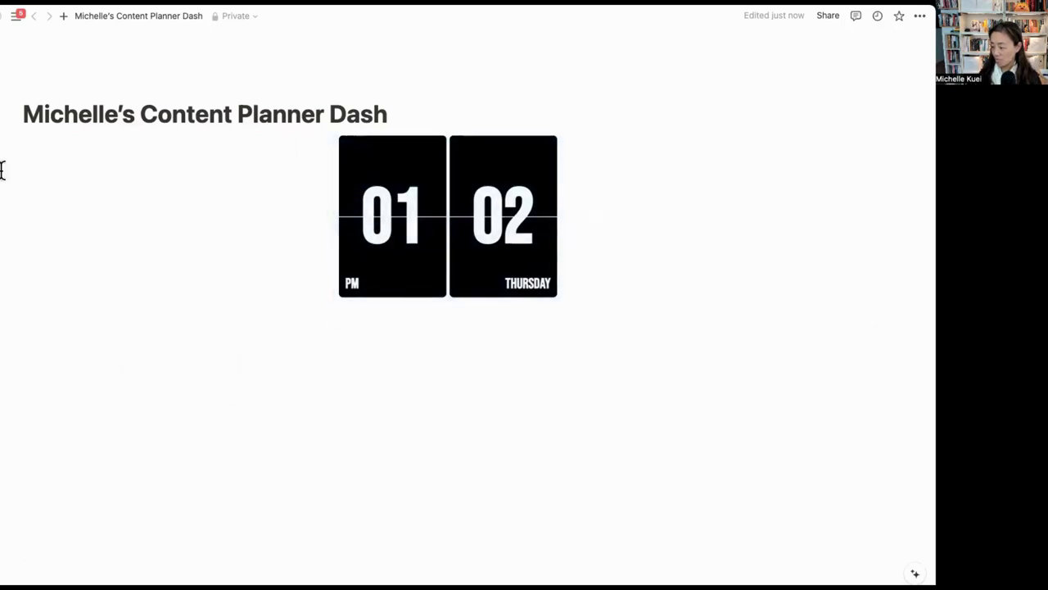
- Add a callout below the flip clock with the text "My Daily Mantra:"
{"action": "left_click", "coordinate": [316, 157]}
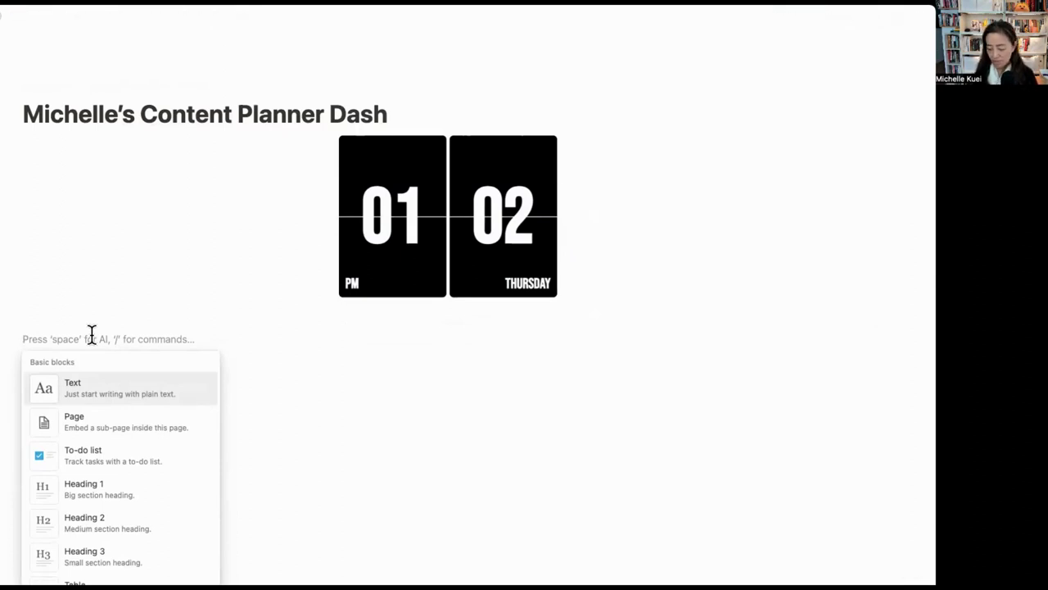
{"action": "type", "text": "/"}
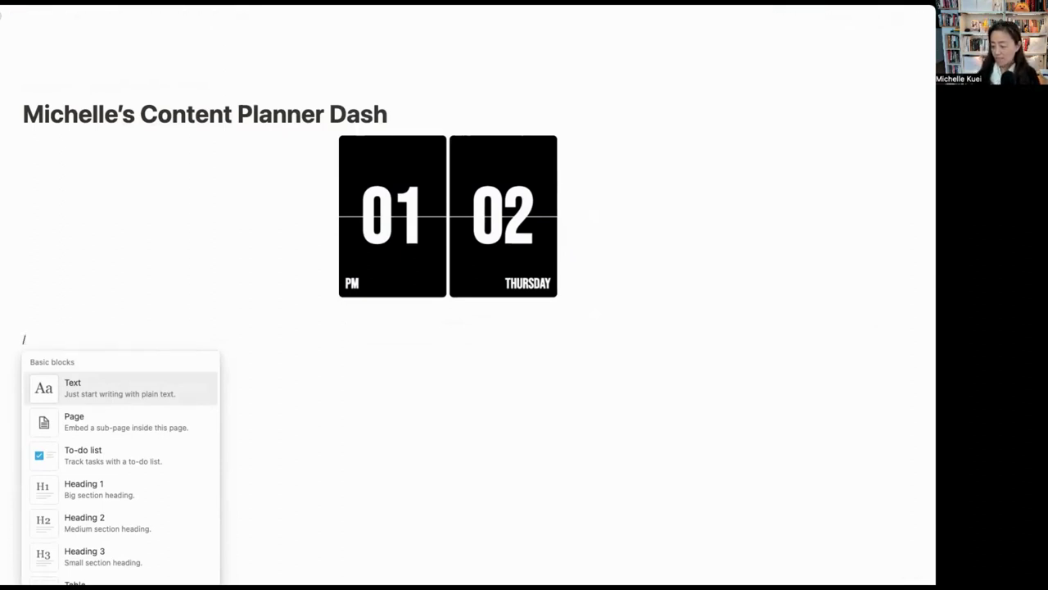
{"action": "type", "text": "cal"}
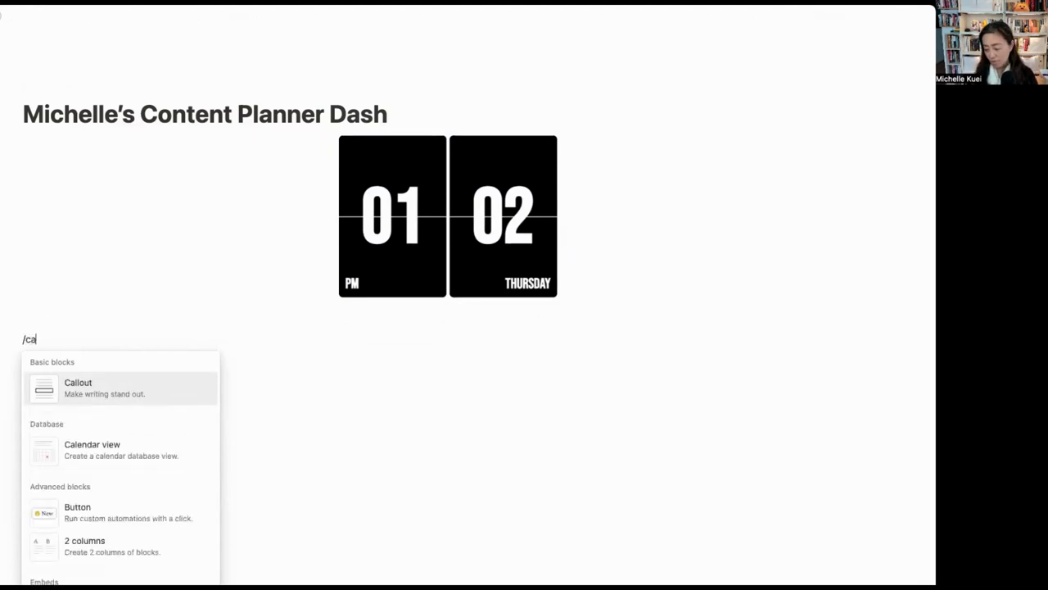
{"action": "left_click", "coordinate": [92, 388]}
{"action": "type", "text": "My Daily Mantra:"}
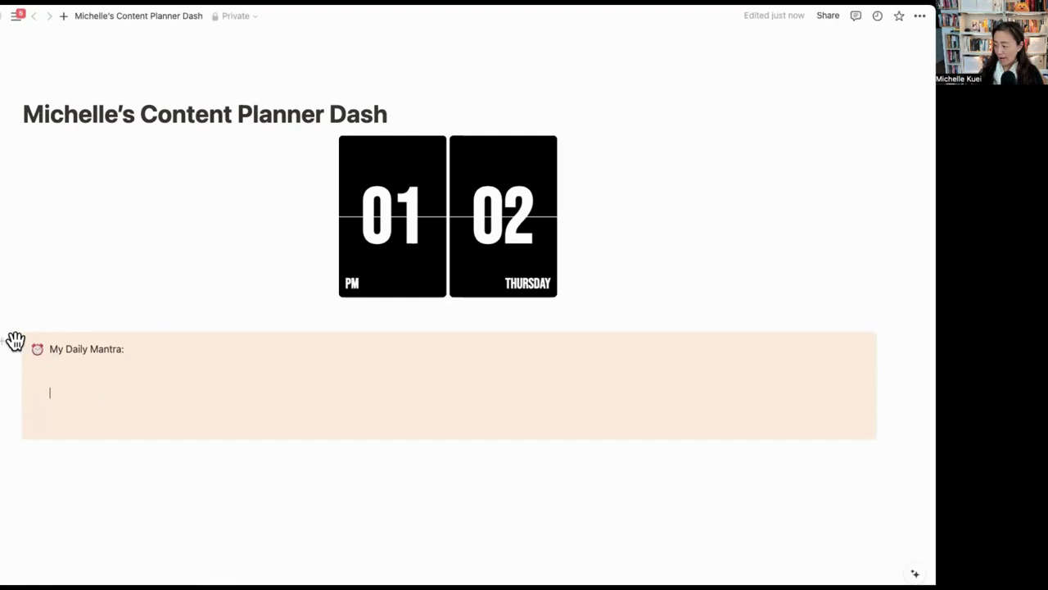
- Move the mantra callout into a column beside the flip clock and widen the callout's column to about two thirds of the page
{"action": "left_click_drag", "start_coordinate": [14, 342], "coordinate": [42, 355]}
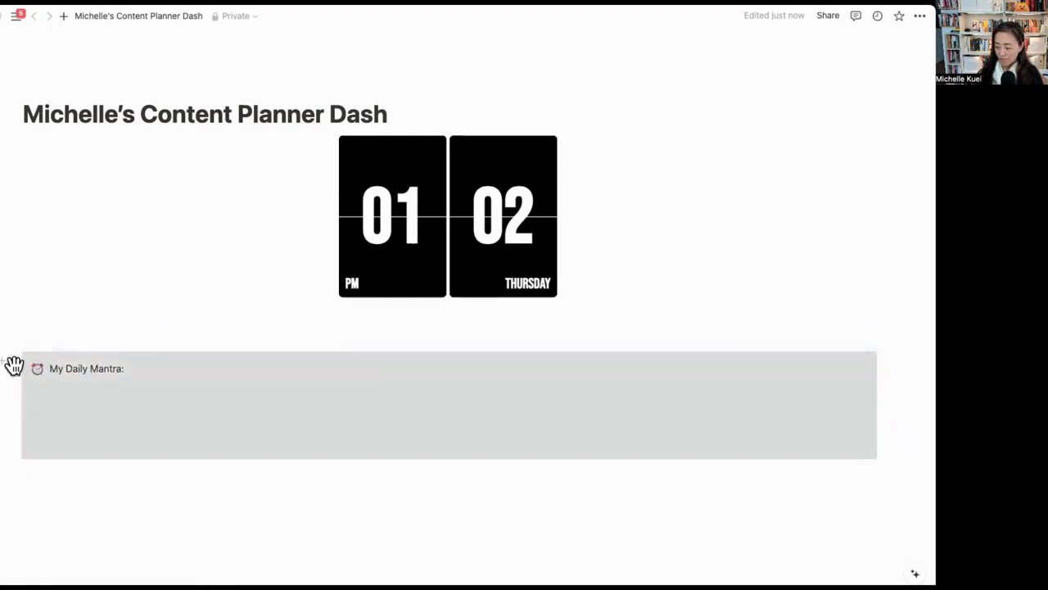
{"action": "left_click_drag", "start_coordinate": [12, 361], "coordinate": [578, 178]}
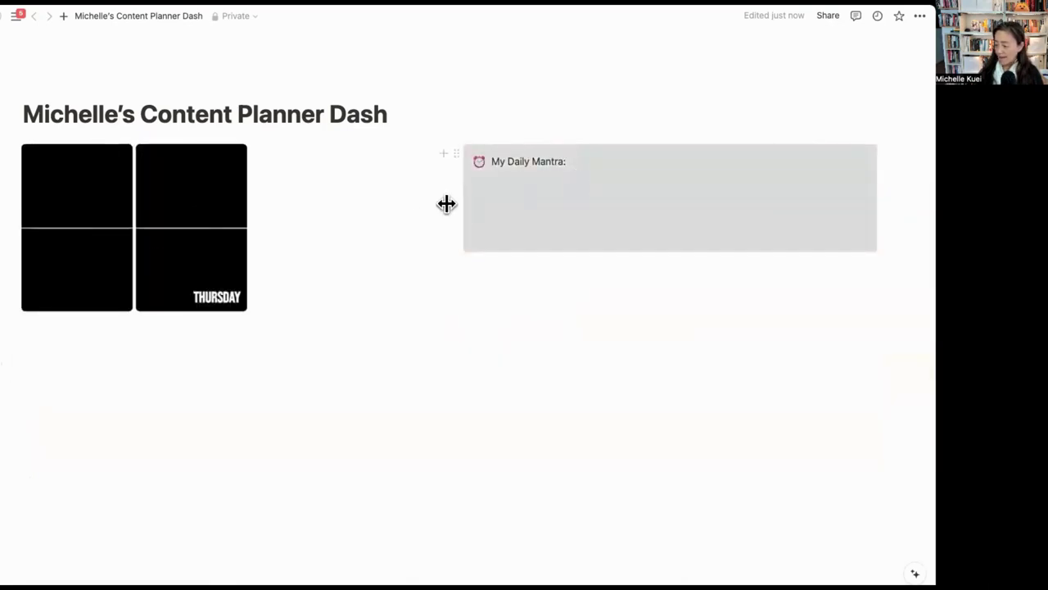
{"action": "left_click_drag", "start_coordinate": [443, 206], "coordinate": [308, 215]}
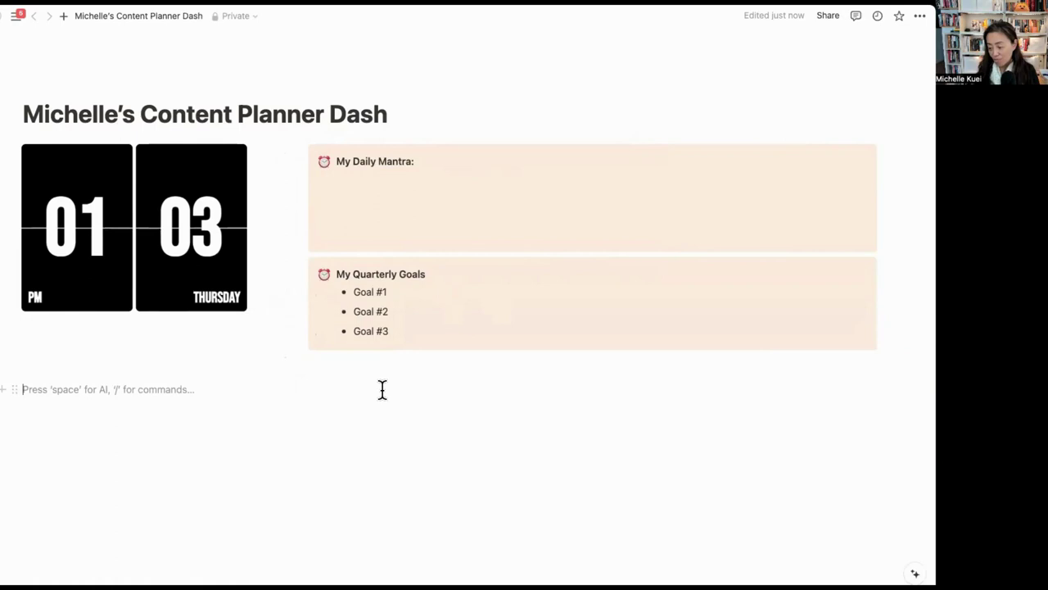
- Insert a calendar view below the clock and callouts, using a new database as its data source
{"action": "type", "text": "/"}
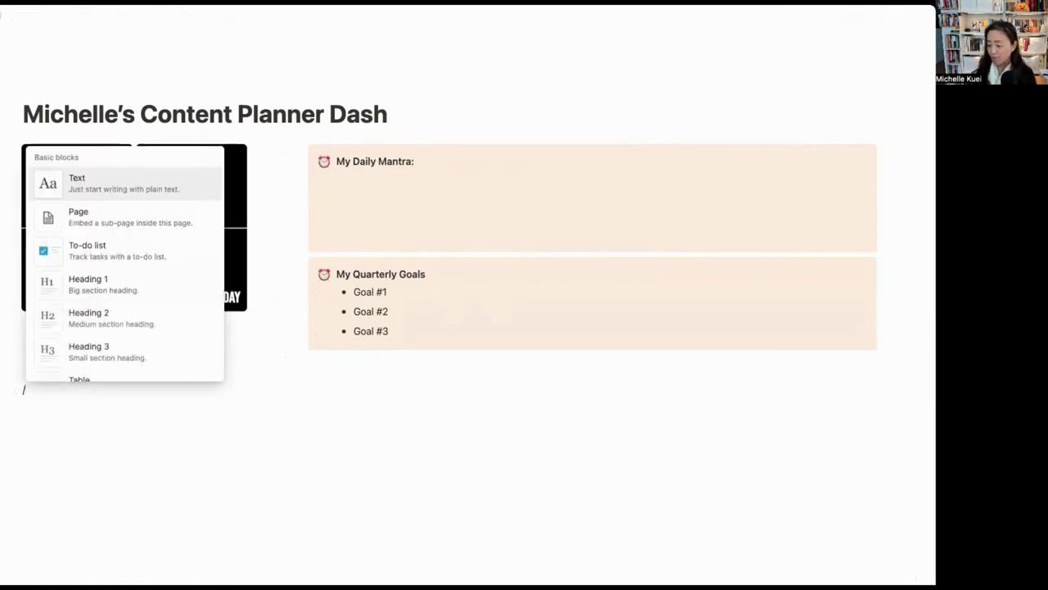
{"action": "scroll", "coordinate": [159, 350], "scroll_direction": "down", "scroll_amount": 2}
{"action": "scroll", "coordinate": [140, 344], "scroll_direction": "down", "scroll_amount": 2}
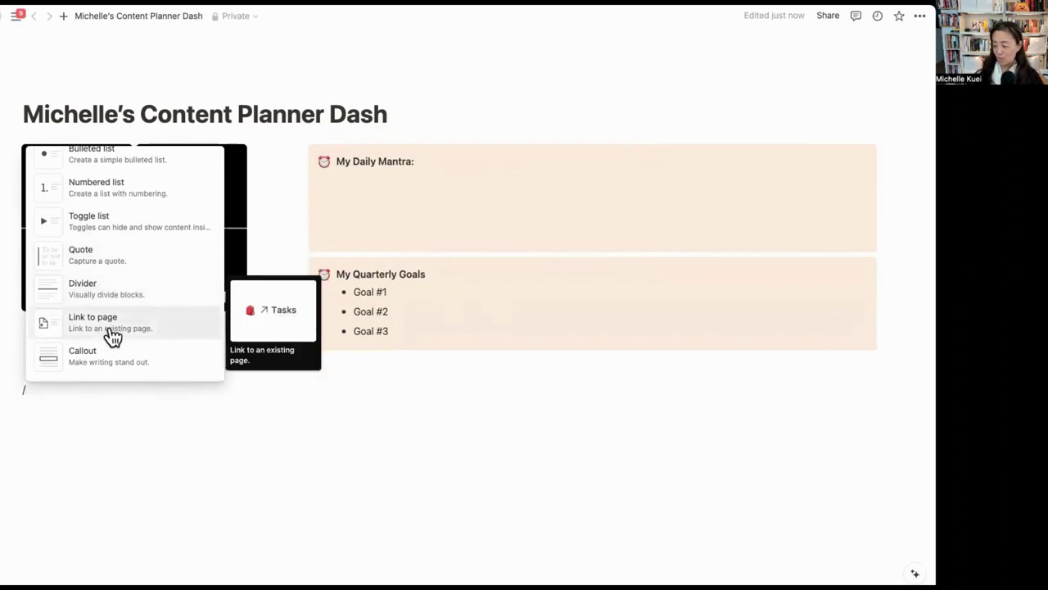
{"action": "scroll", "coordinate": [110, 333], "scroll_direction": "down", "scroll_amount": 2}
{"action": "scroll", "coordinate": [109, 210], "scroll_direction": "up", "scroll_amount": 1}
{"action": "scroll", "coordinate": [109, 210], "scroll_direction": "up", "scroll_amount": 3}
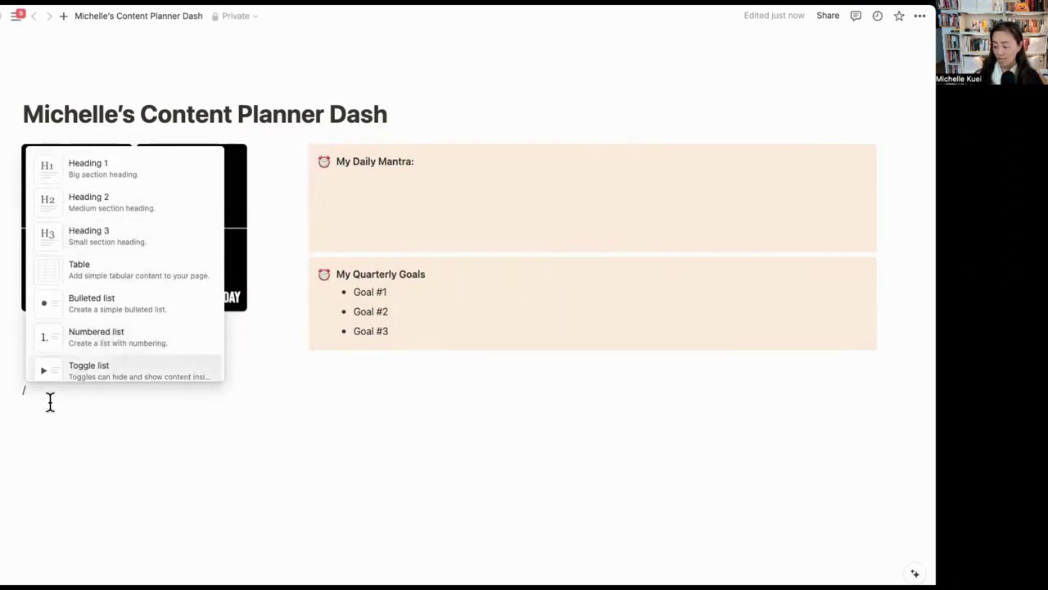
{"action": "type", "text": "t"}
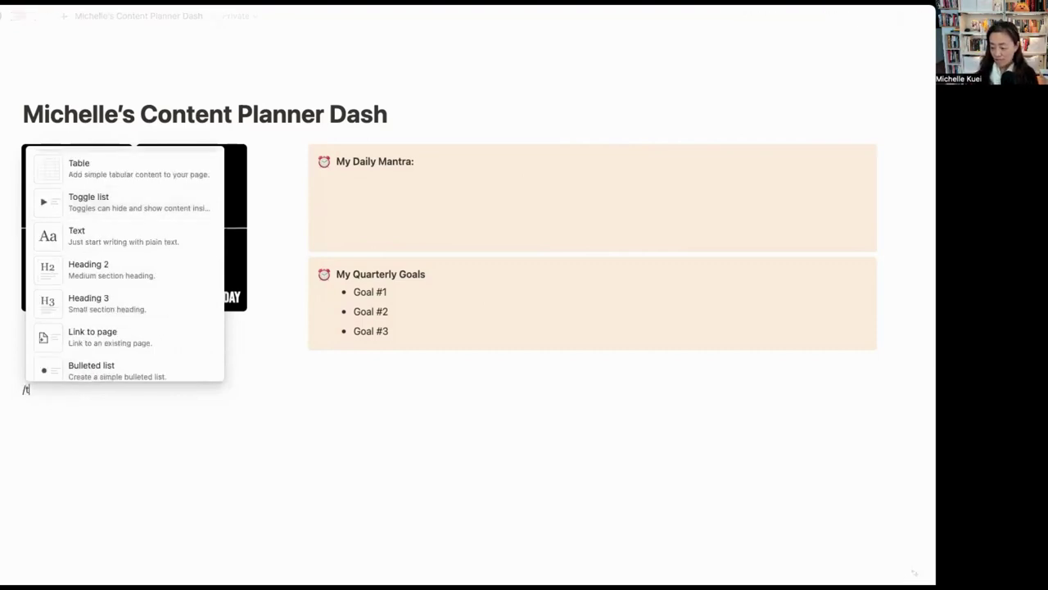
{"action": "key", "text": "BackSpace"}
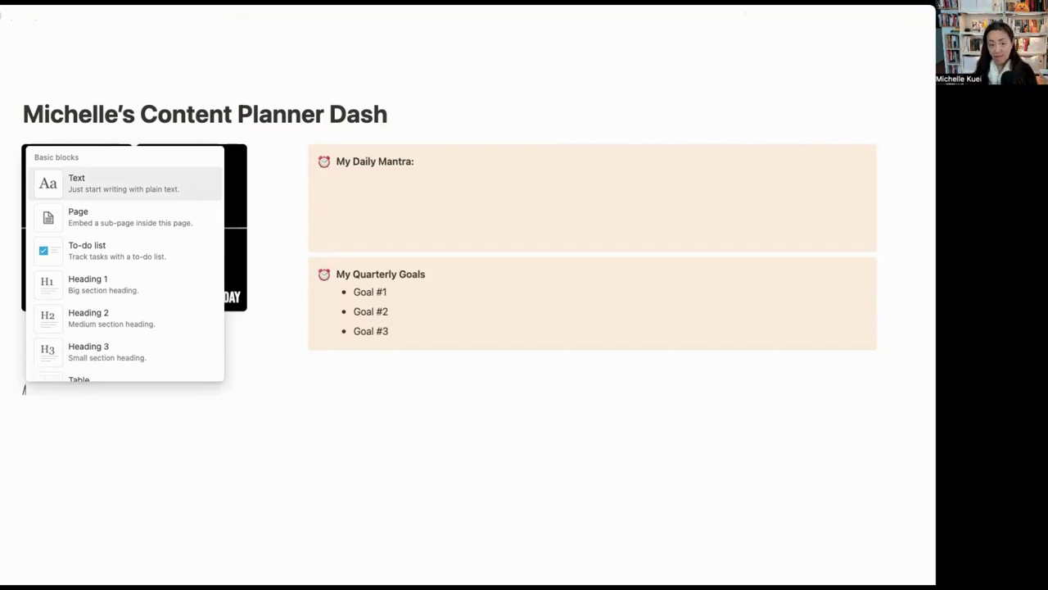
{"action": "type", "text": "ca"}
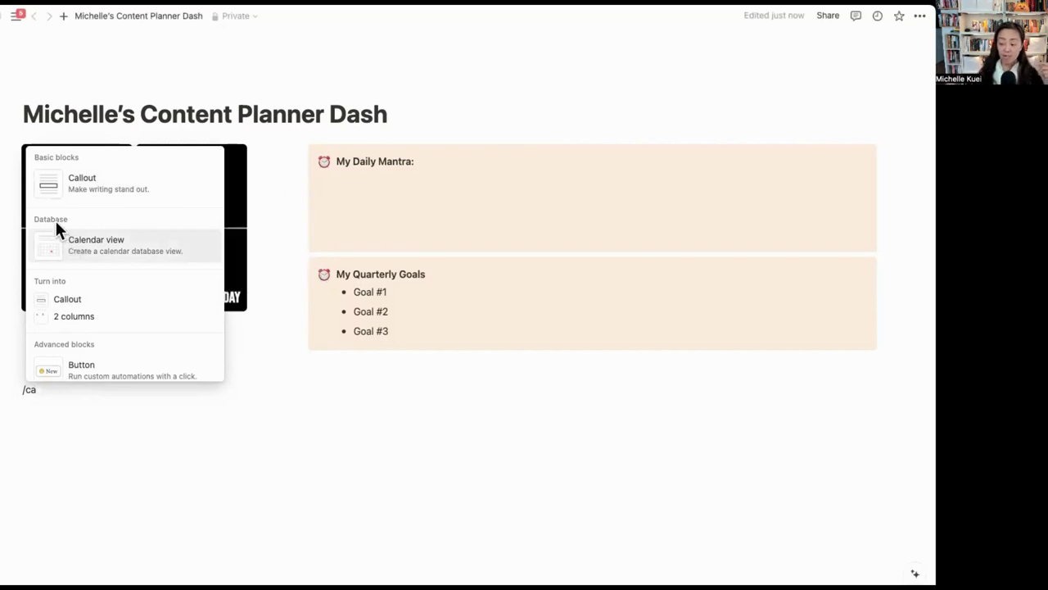
{"action": "left_click", "coordinate": [71, 254]}
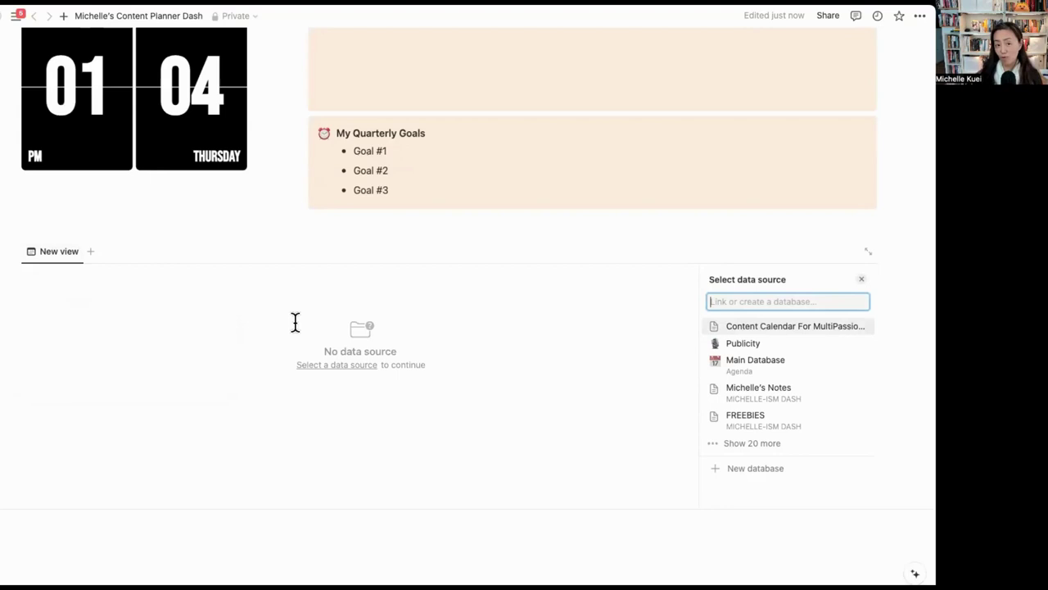
{"action": "left_click", "coordinate": [742, 470]}
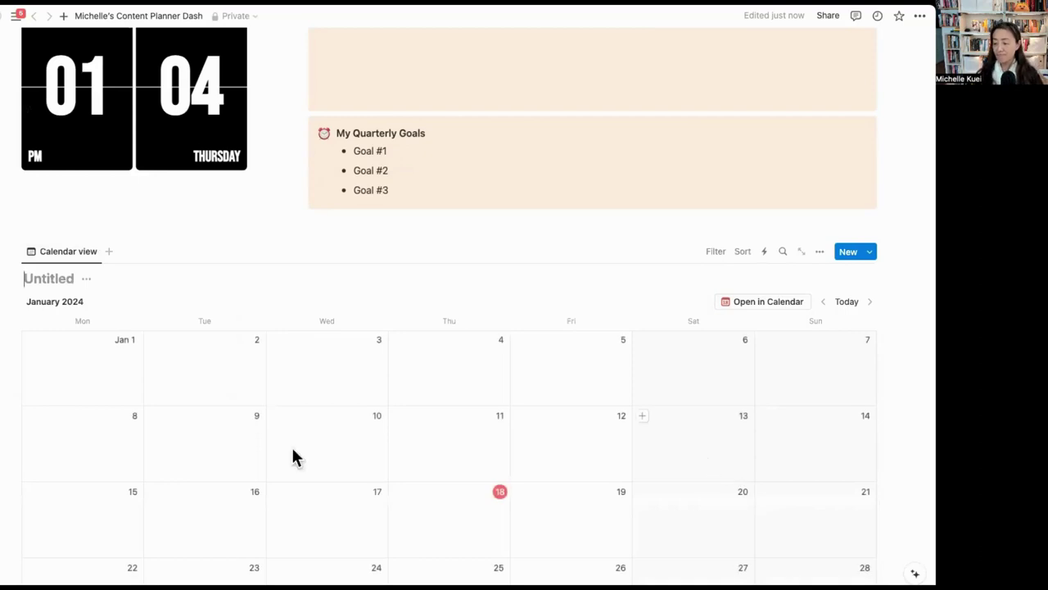
- Name the new calendar database "Social Media Calendar" and look over its monthly grid
{"action": "type", "text": "Social"}
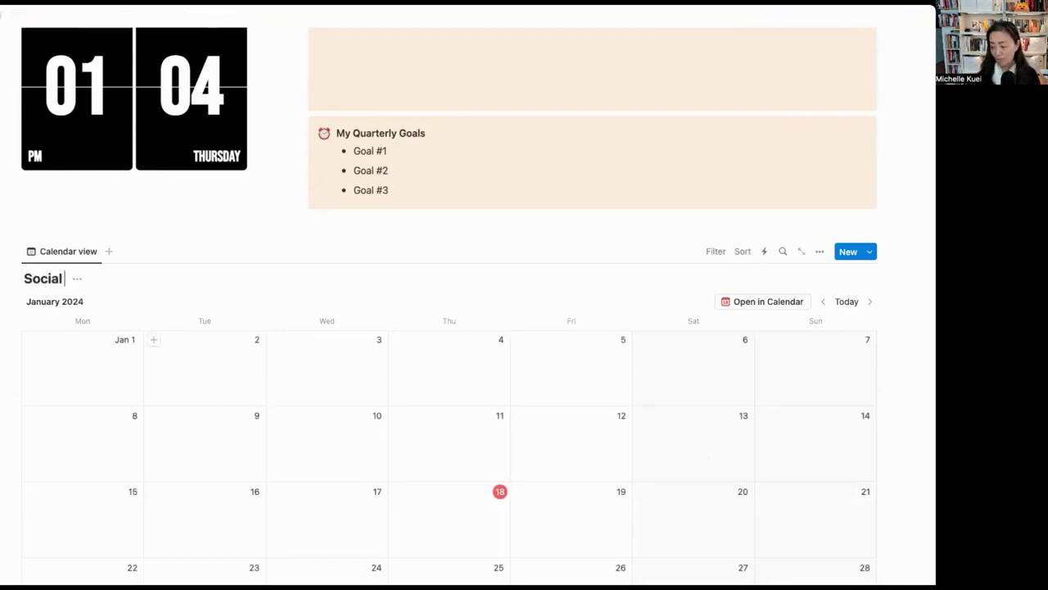
{"action": "type", "text": " Media"}
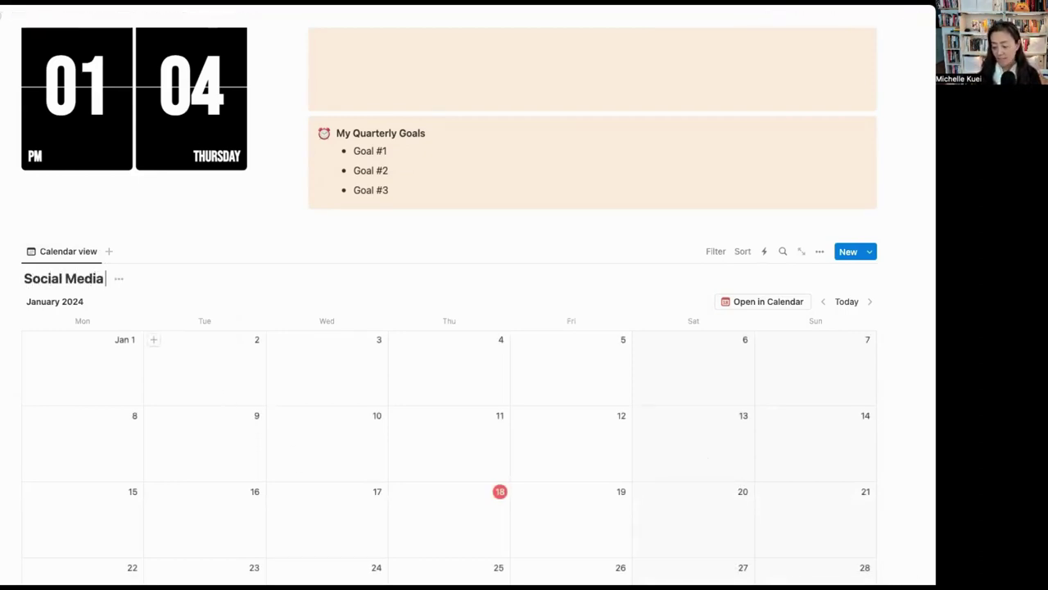
{"action": "type", "text": " Calendar"}
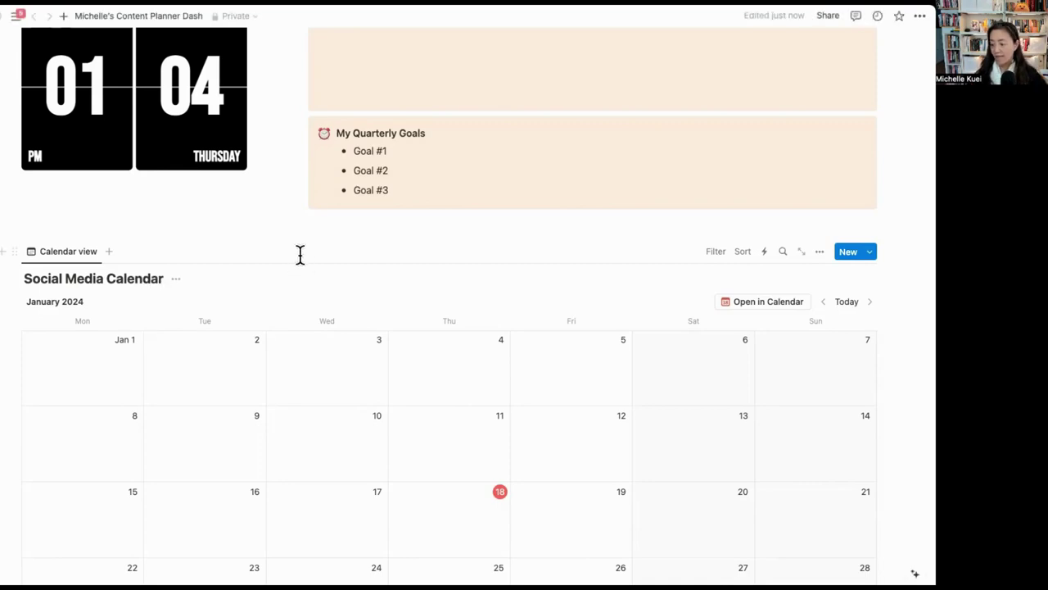
{"action": "scroll", "coordinate": [293, 449], "scroll_direction": "down", "scroll_amount": 3}
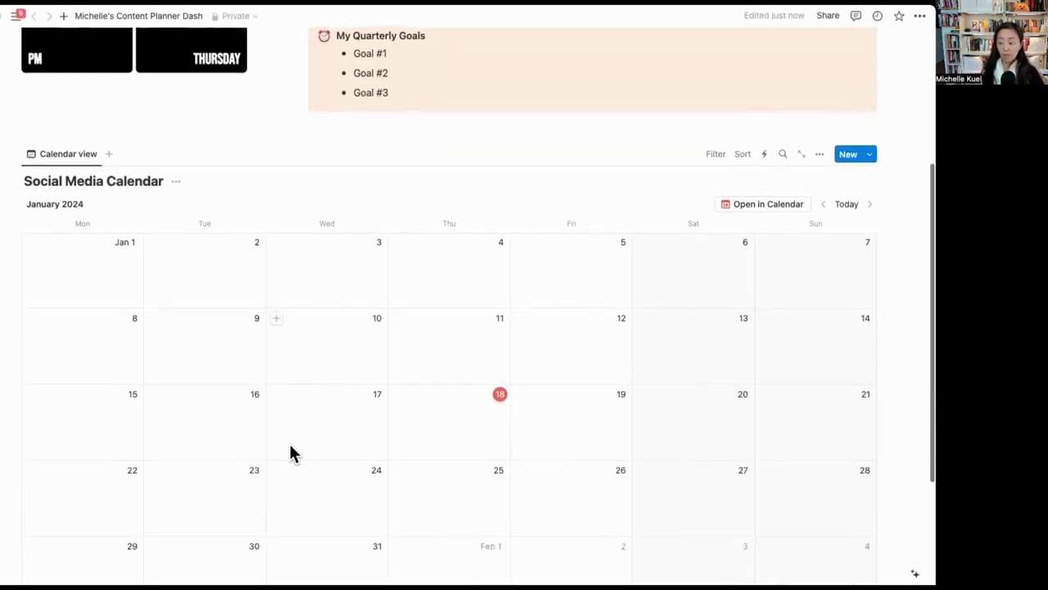
{"action": "scroll", "coordinate": [293, 454], "scroll_direction": "down", "scroll_amount": 5}
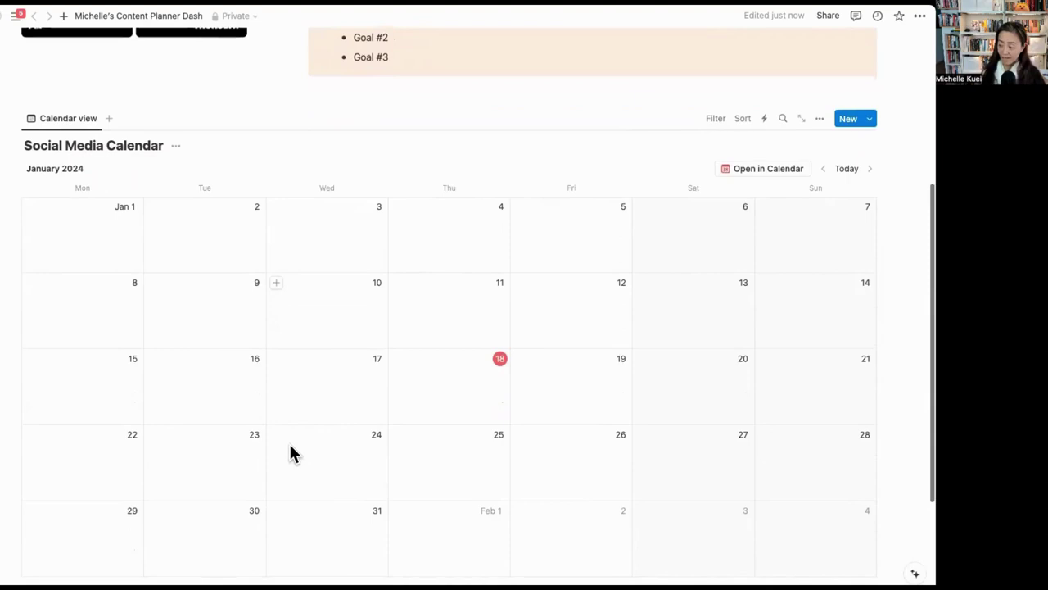
- Insert a table view block below the calendar, using the existing Social Media Calendar database as its data source
{"action": "scroll", "coordinate": [293, 454], "scroll_direction": "up", "scroll_amount": 5}
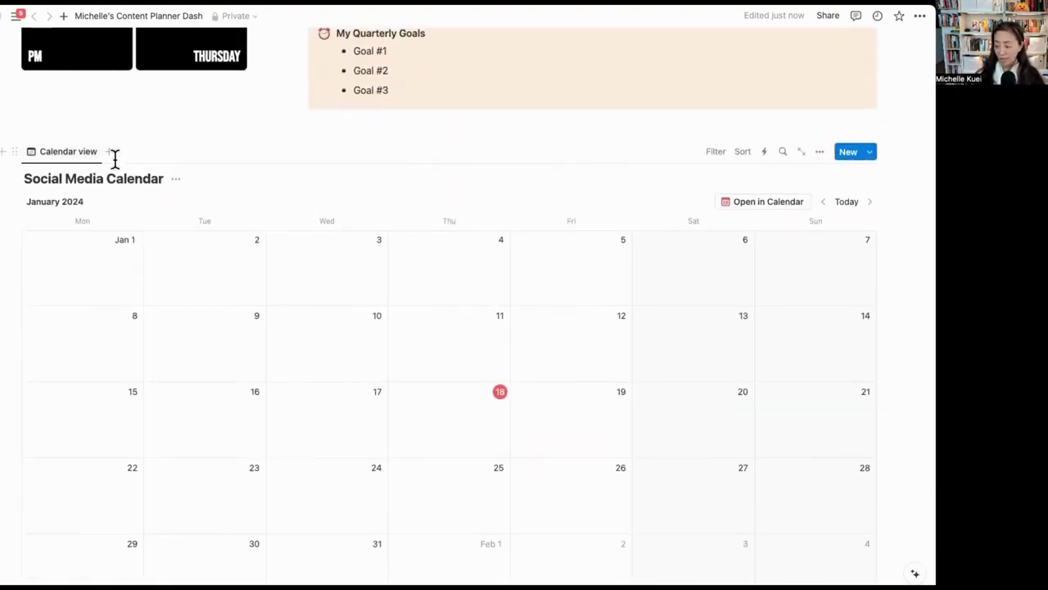
{"action": "left_click", "coordinate": [3, 151]}
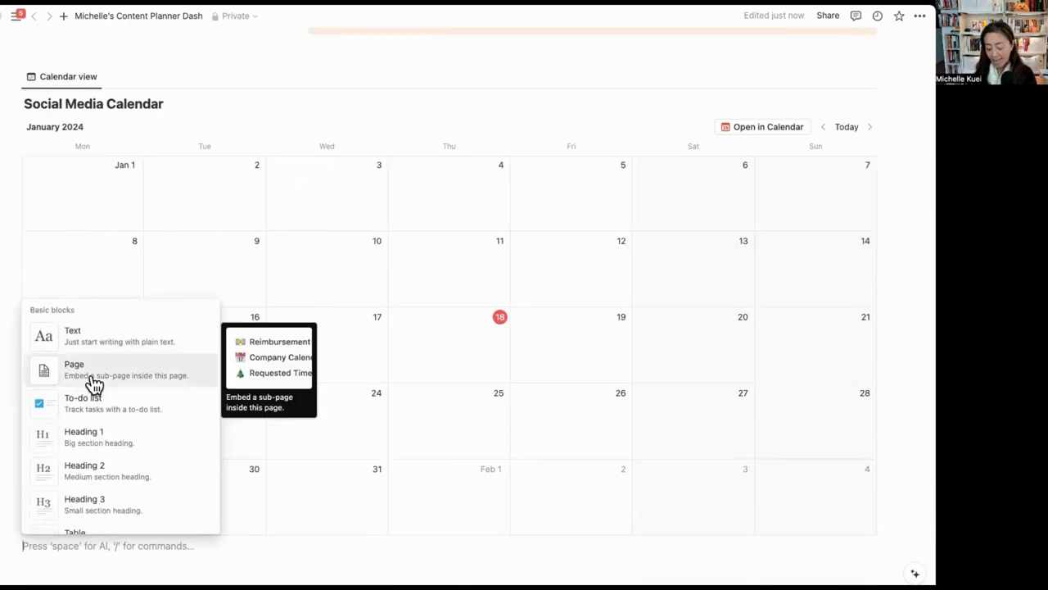
{"action": "type", "text": "tabl"}
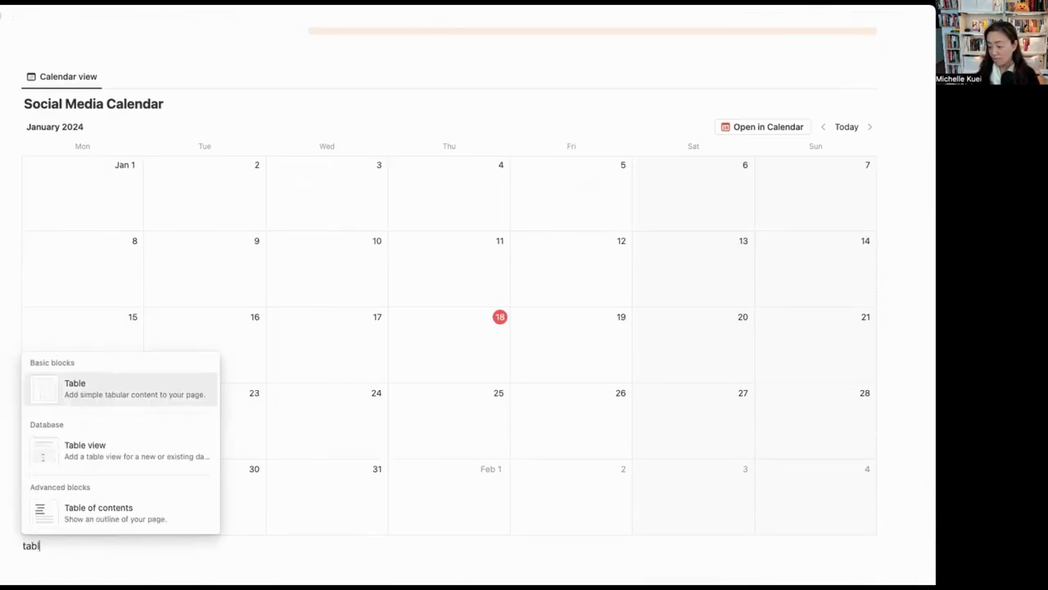
{"action": "left_click", "coordinate": [105, 452]}
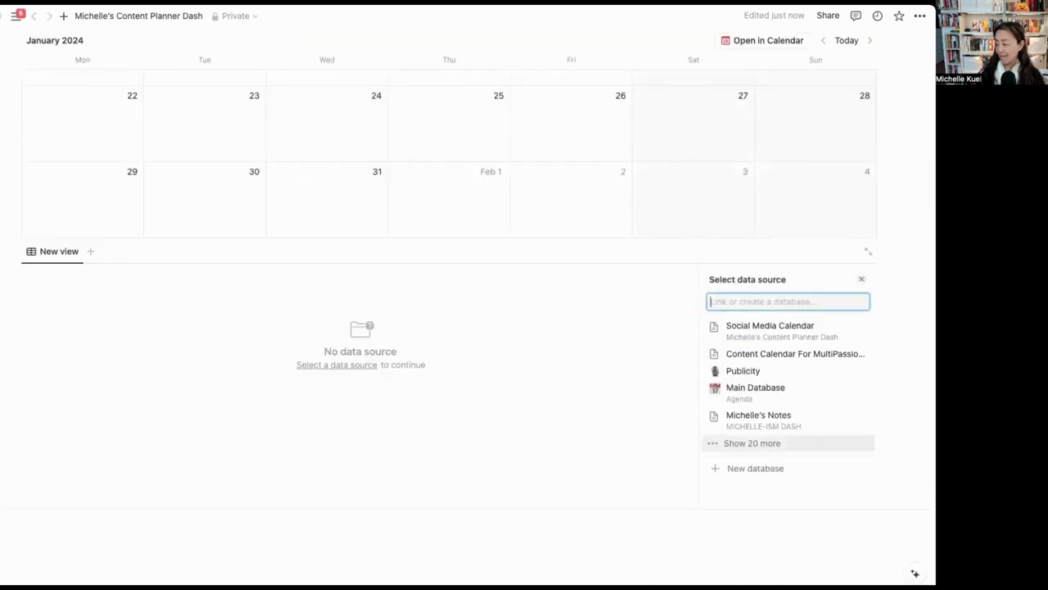
{"action": "left_click", "coordinate": [764, 336]}
- Change the new linked view's layout to Table and move the block above the monthly calendar
{"action": "left_click", "coordinate": [733, 302]}
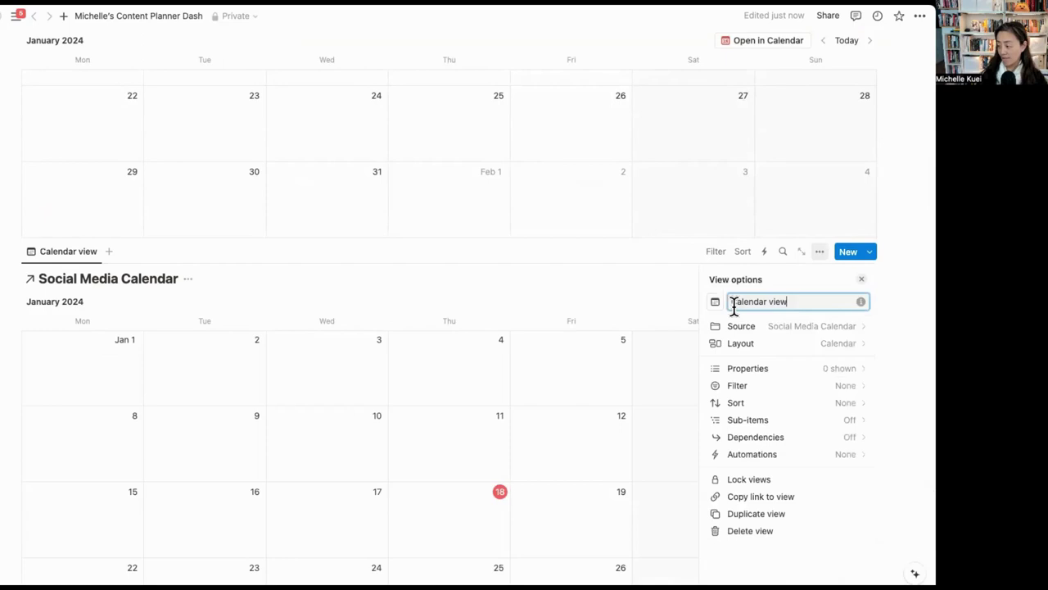
{"action": "left_click", "coordinate": [820, 348]}
{"action": "left_click", "coordinate": [732, 315]}
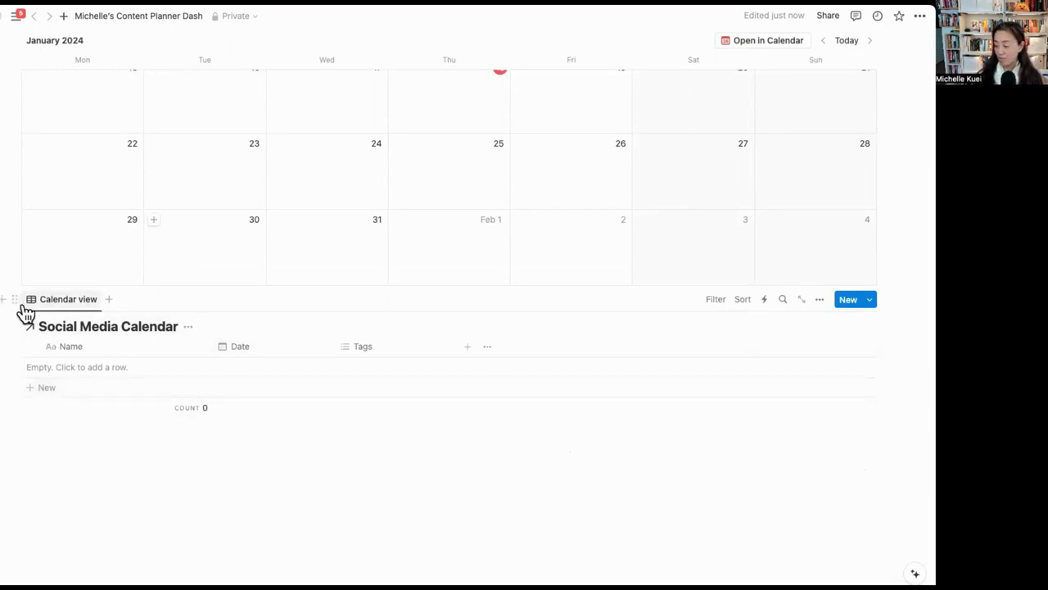
{"action": "left_click_drag", "start_coordinate": [14, 297], "coordinate": [27, 190]}
{"action": "scroll", "coordinate": [24, 211], "scroll_direction": "up", "scroll_amount": 5}
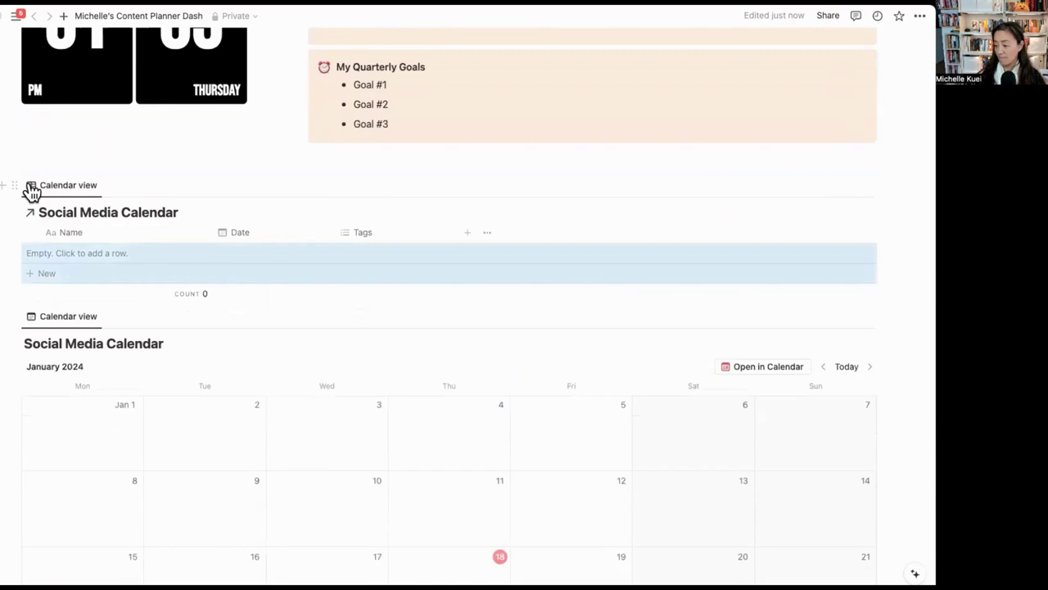
- Rename the monthly calendar's view to "Monthly Overview"
{"action": "left_click", "coordinate": [73, 317]}
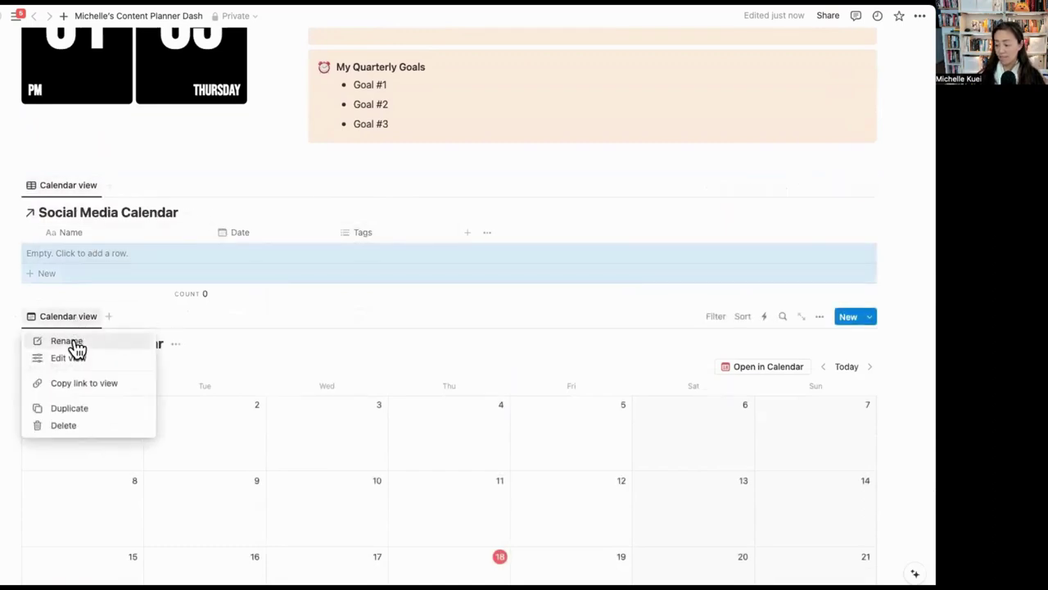
{"action": "left_click", "coordinate": [71, 342]}
{"action": "type", "text": "Monthly Overvie"}
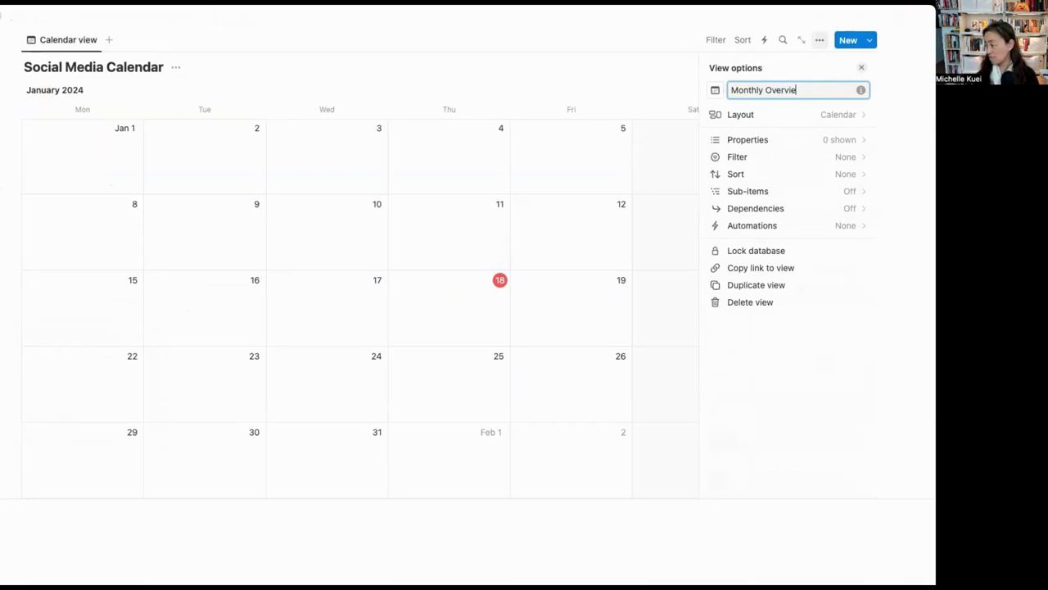
{"action": "type", "text": "w"}
{"action": "key", "text": "Escape"}
- Rename the linked table's view to "Content Idea Bank"
{"action": "left_click", "coordinate": [71, 113]}
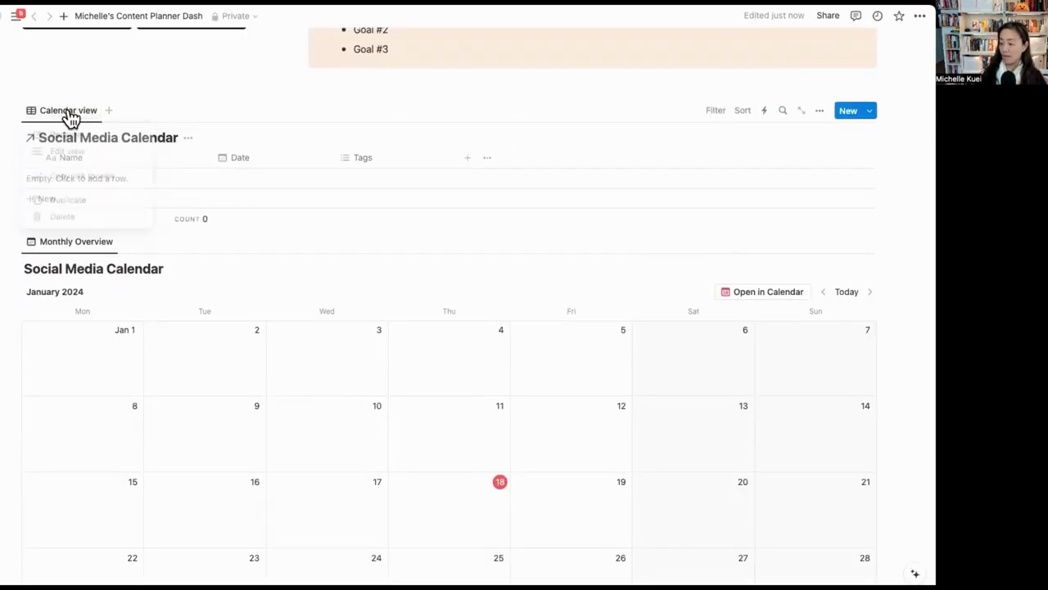
{"action": "left_click", "coordinate": [68, 110]}
{"action": "left_click", "coordinate": [65, 136]}
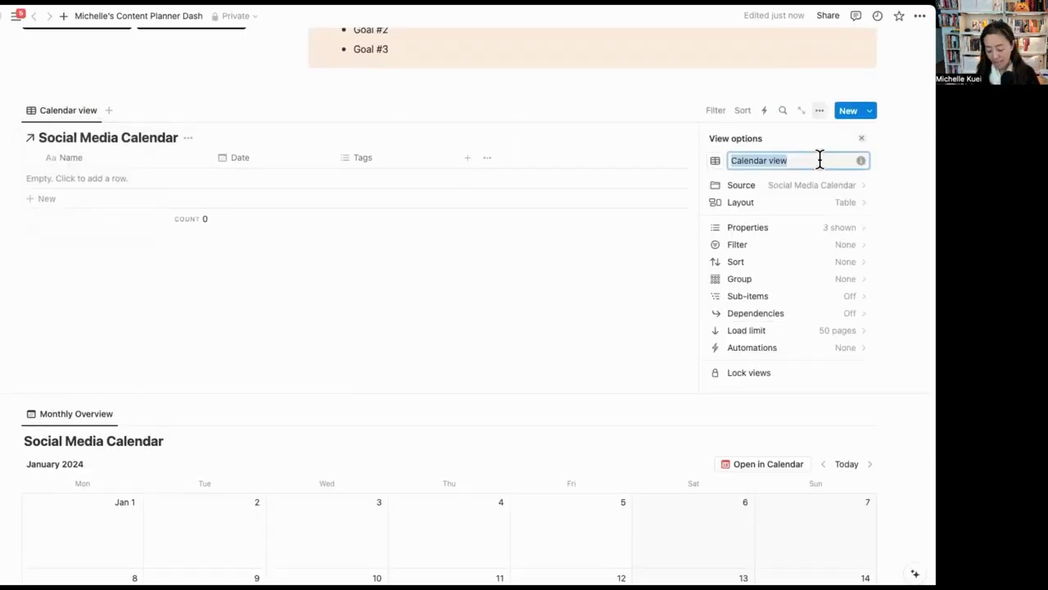
{"action": "type", "text": "Content Idea"}
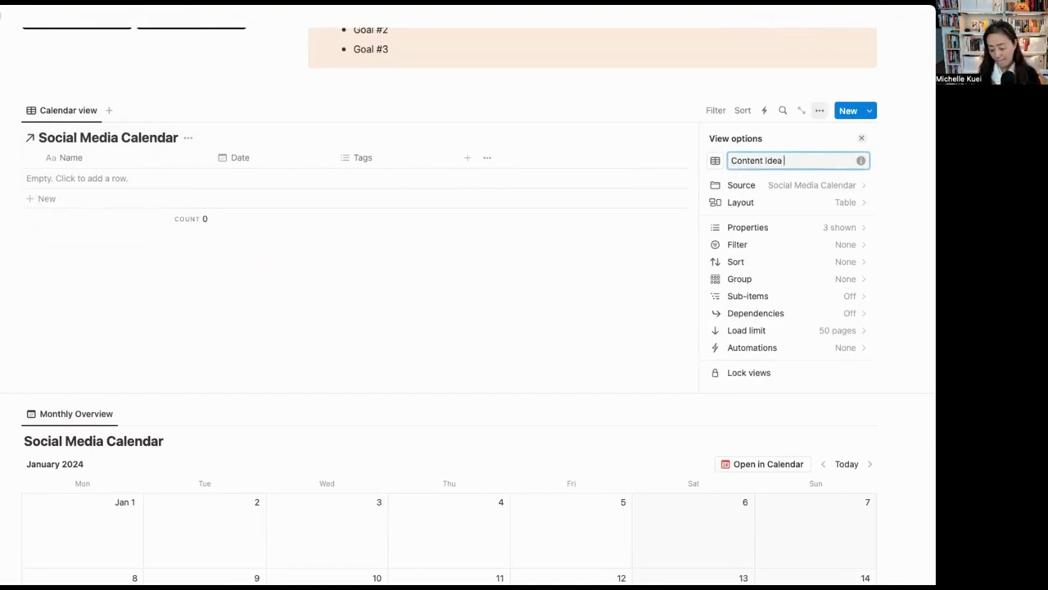
{"action": "type", "text": " Bank"}
{"action": "key", "text": "Escape"}
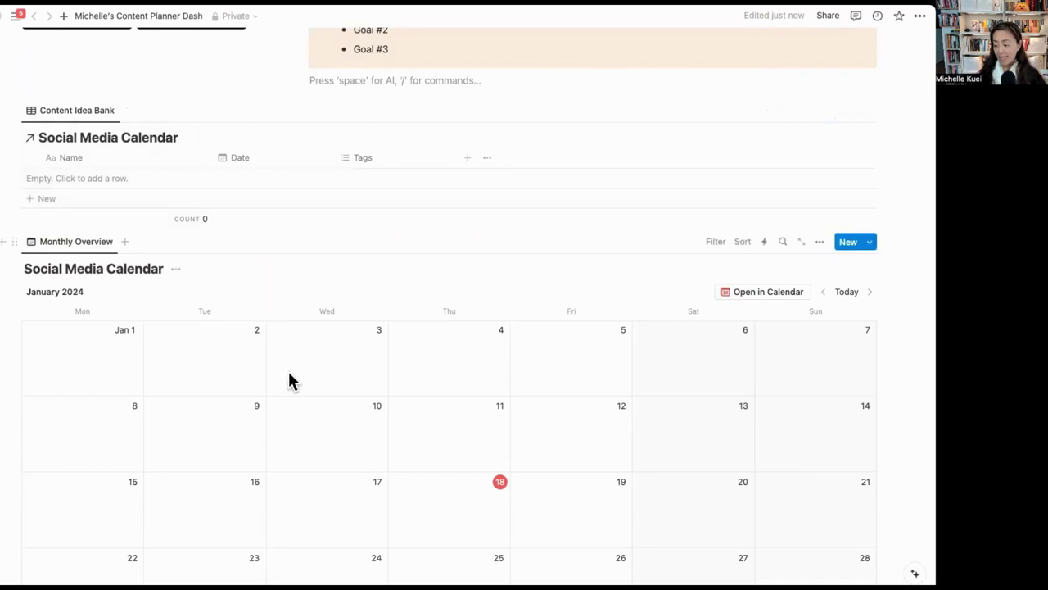
- Add a row named "What is Life Coaching" to the Content Idea Bank table
{"action": "scroll", "coordinate": [407, 471], "scroll_direction": "down", "scroll_amount": 2}
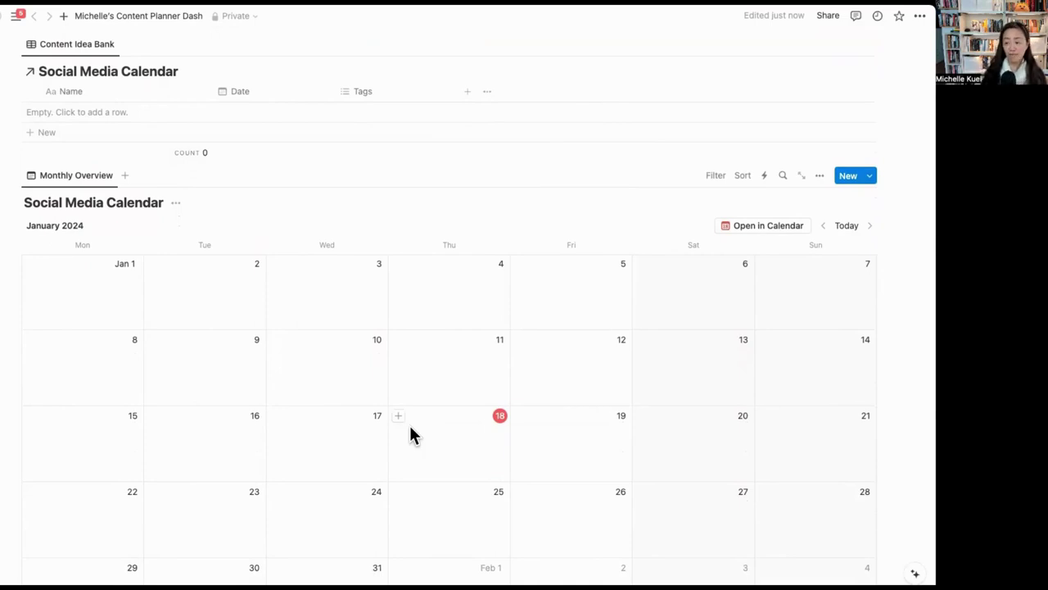
{"action": "left_click", "coordinate": [49, 136]}
{"action": "type", "text": "What is"}
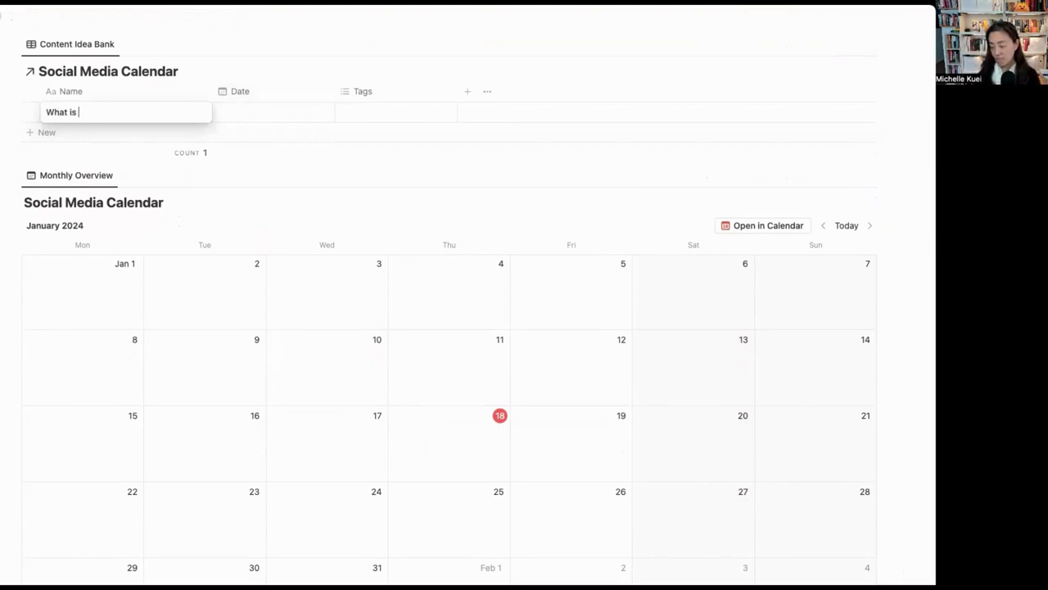
{"action": "type", "text": " Life Coaching"}
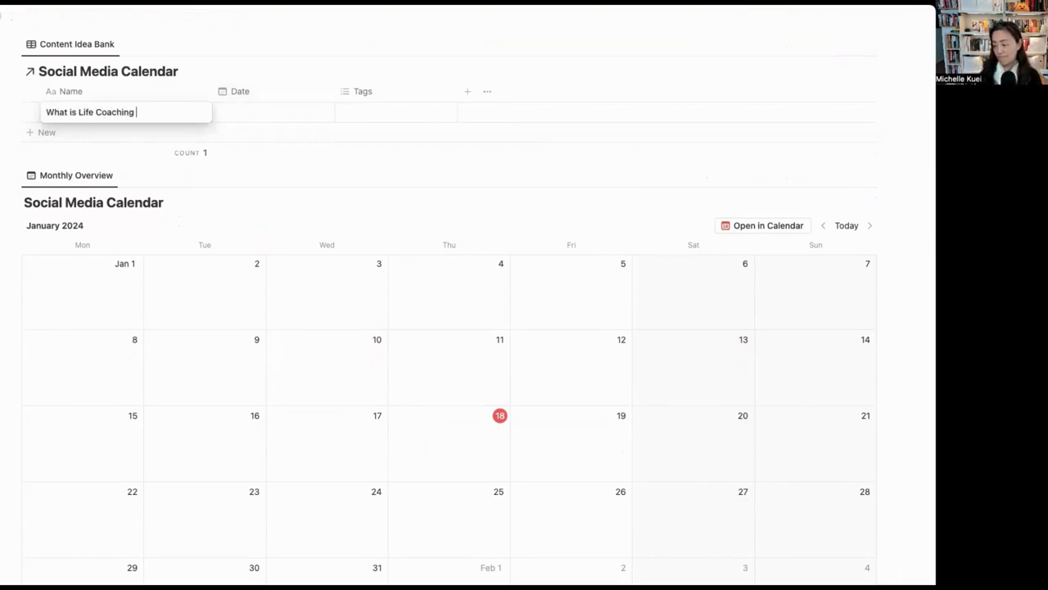
{"action": "key", "text": "Return"}
- Open the new row's page and write "What is life coaching?" as the first line of its body
{"action": "left_click", "coordinate": [185, 112]}
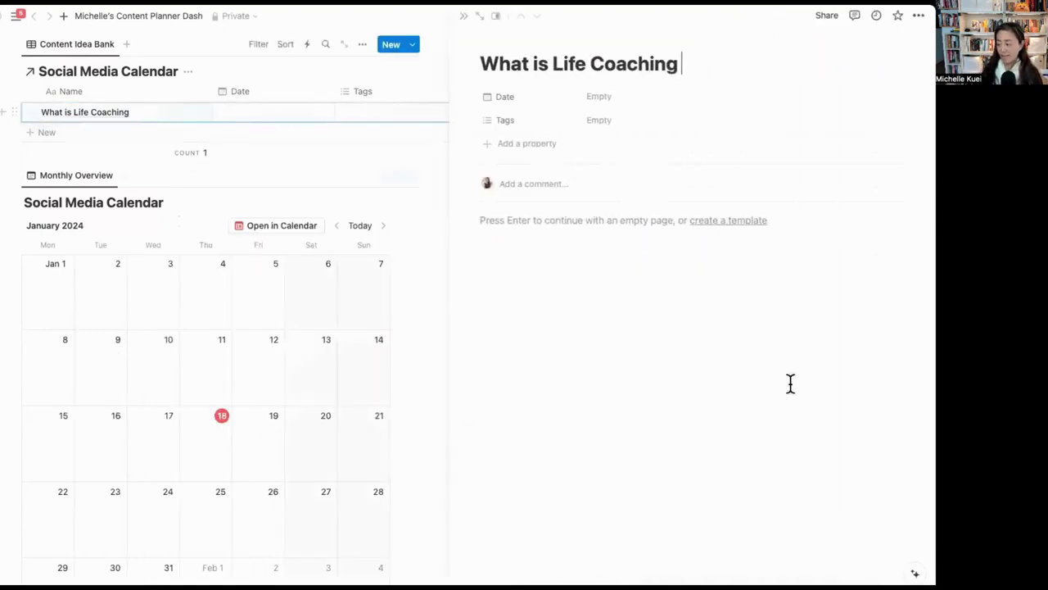
{"action": "left_click", "coordinate": [657, 287]}
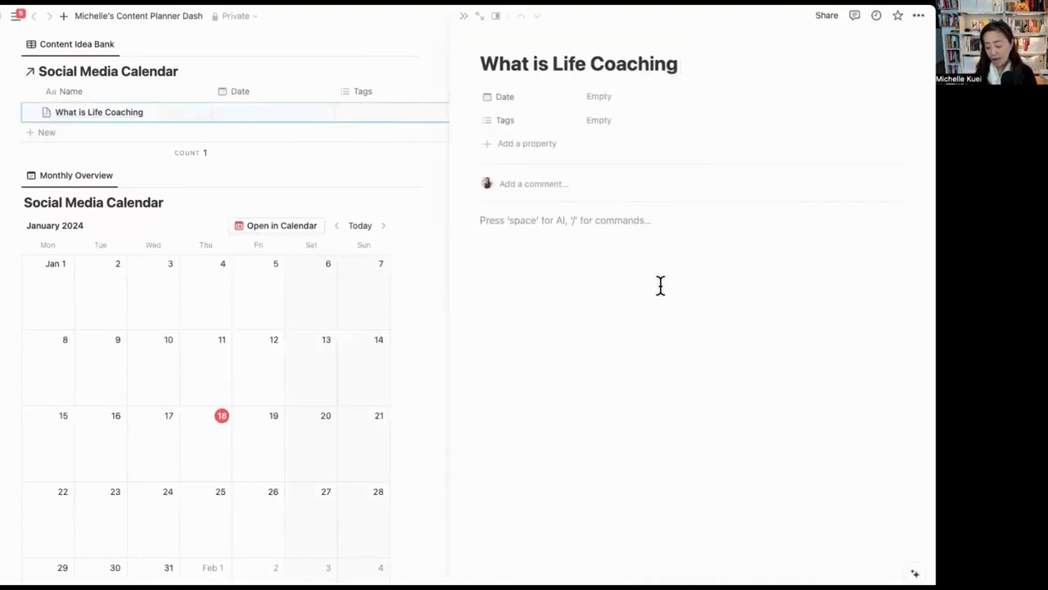
{"action": "type", "text": "What is life"}
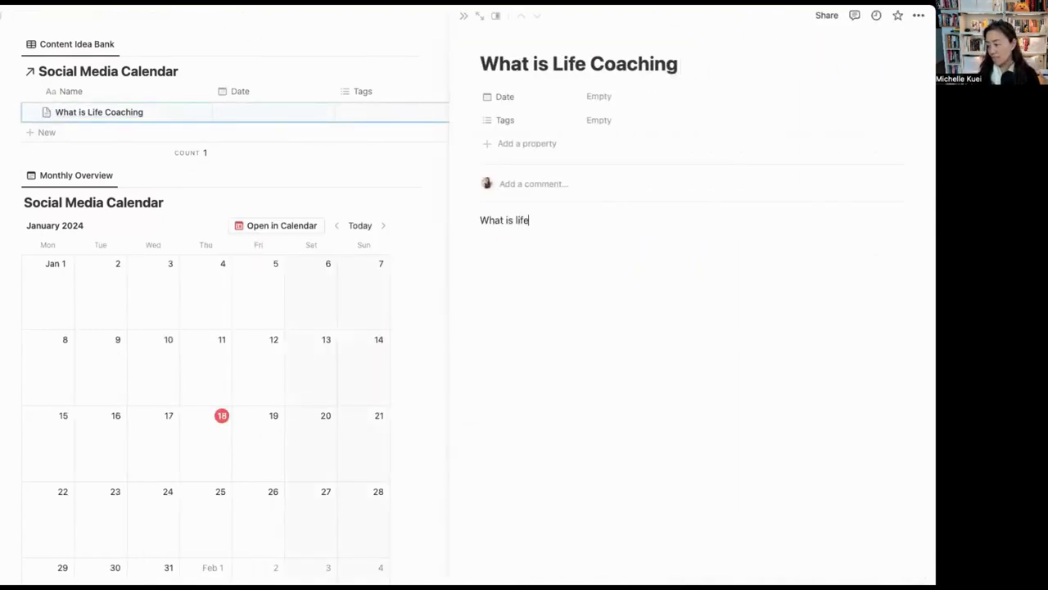
{"action": "type", "text": " coaching?"}
{"action": "key", "text": "Return"}
{"action": "key", "text": "Return"}
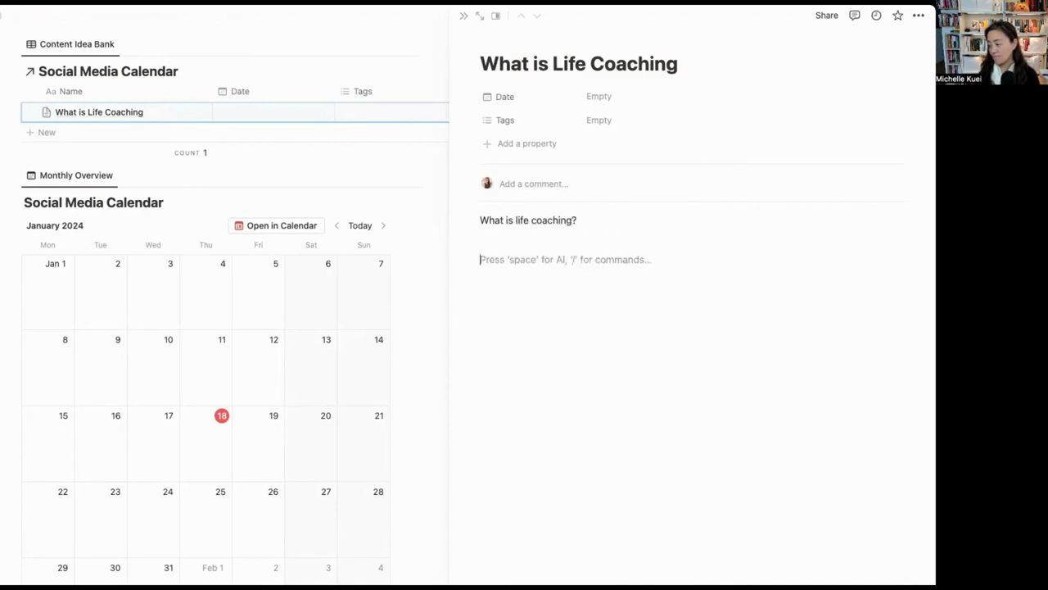
- Write "It is a partnership between a coach and a coachee to achieve a desirable goal" below the question, followed by blank lines
{"action": "type", "text": "It is a partn"}
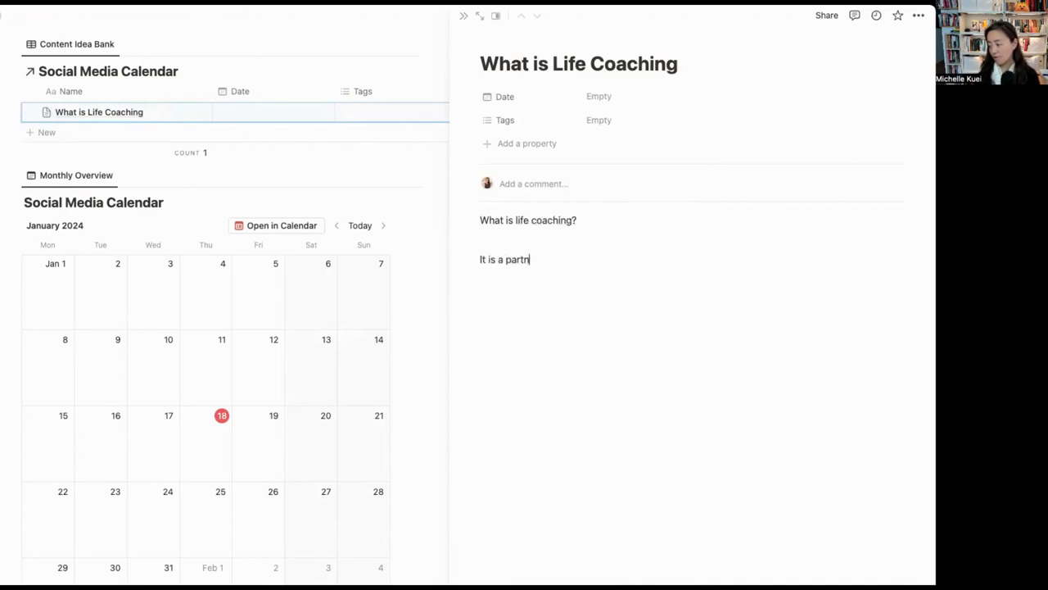
{"action": "type", "text": "ership o"}
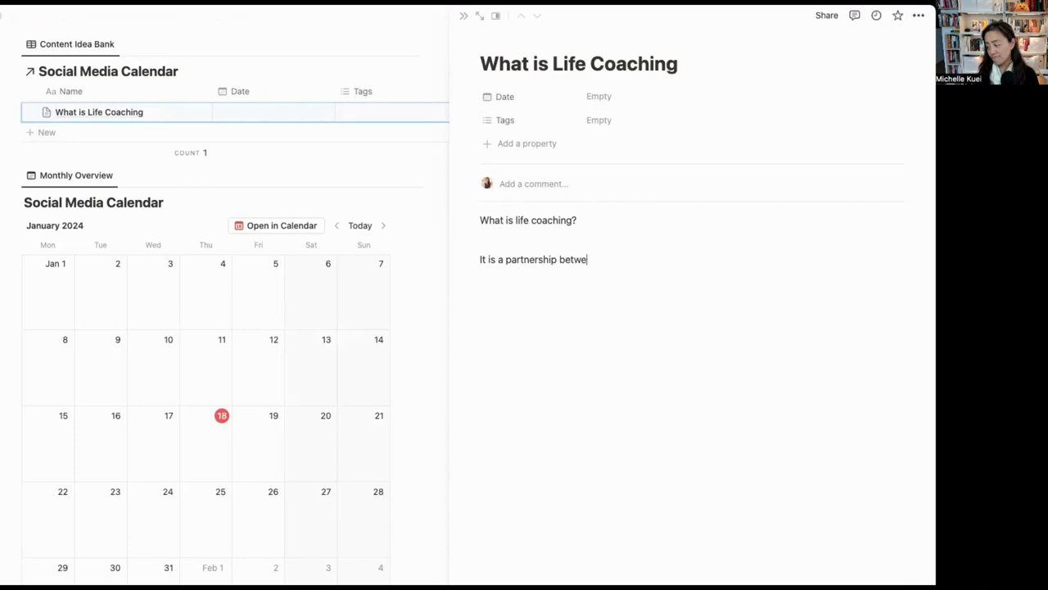
{"action": "type", "text": "etween a coach and a c"}
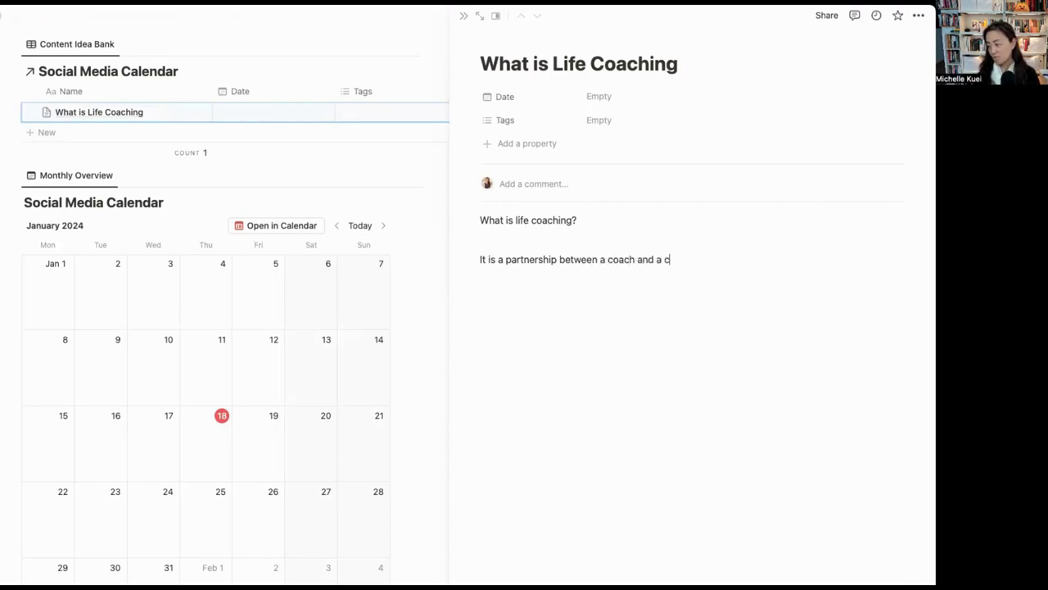
{"action": "type", "text": "oachee to achieve a desirable goal"}
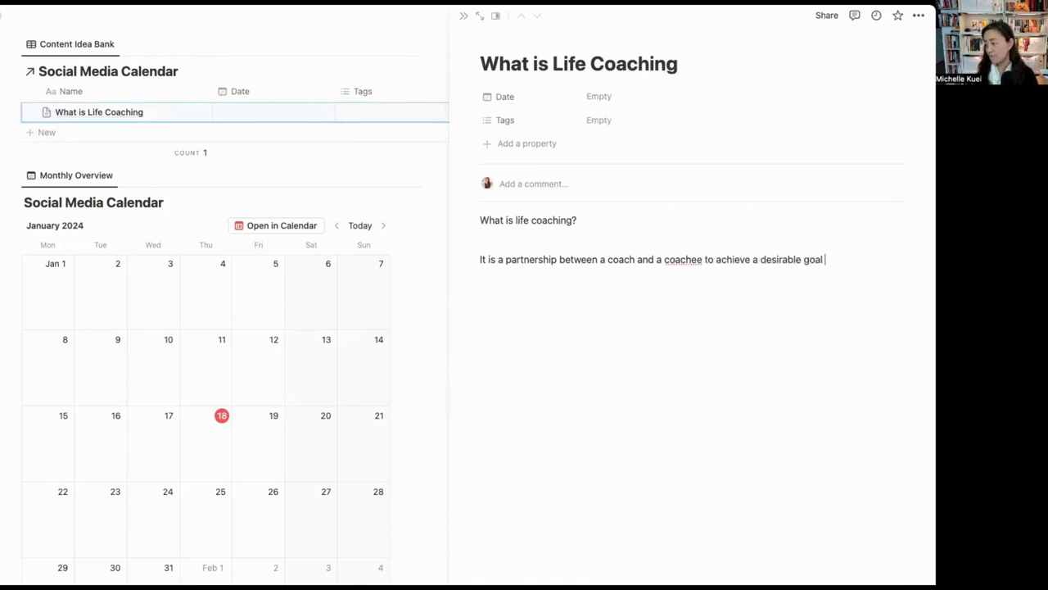
{"action": "key", "text": "Return"}
{"action": "key", "text": "Return"}
{"action": "key", "text": "Return"}
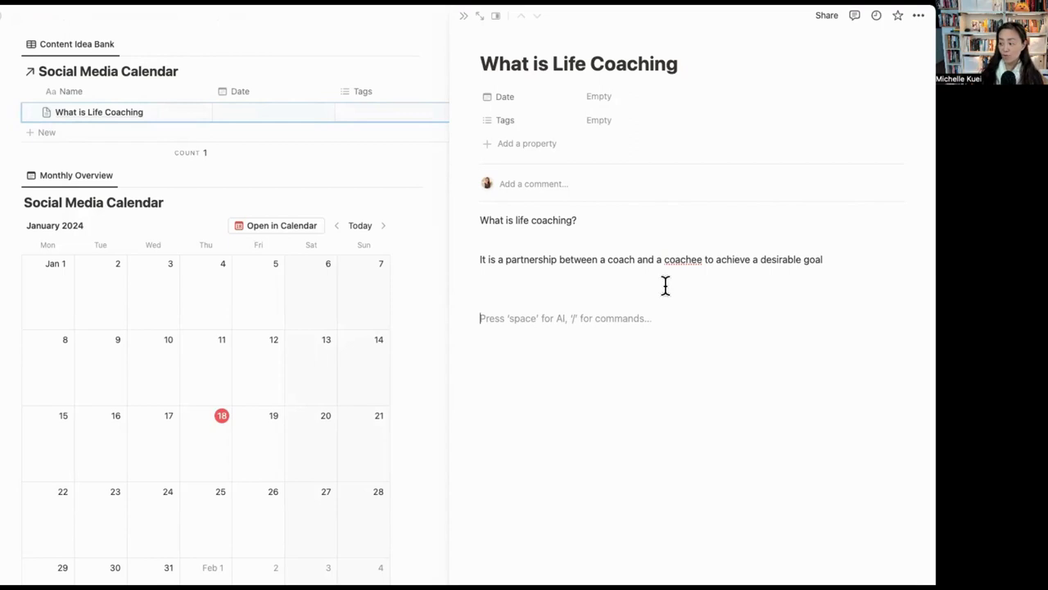
- Create the tags Instagram, Facebook and Linkedin for the "What is Life Coaching" entry
{"action": "left_click", "coordinate": [599, 120]}
{"action": "type", "text": "Insta"}
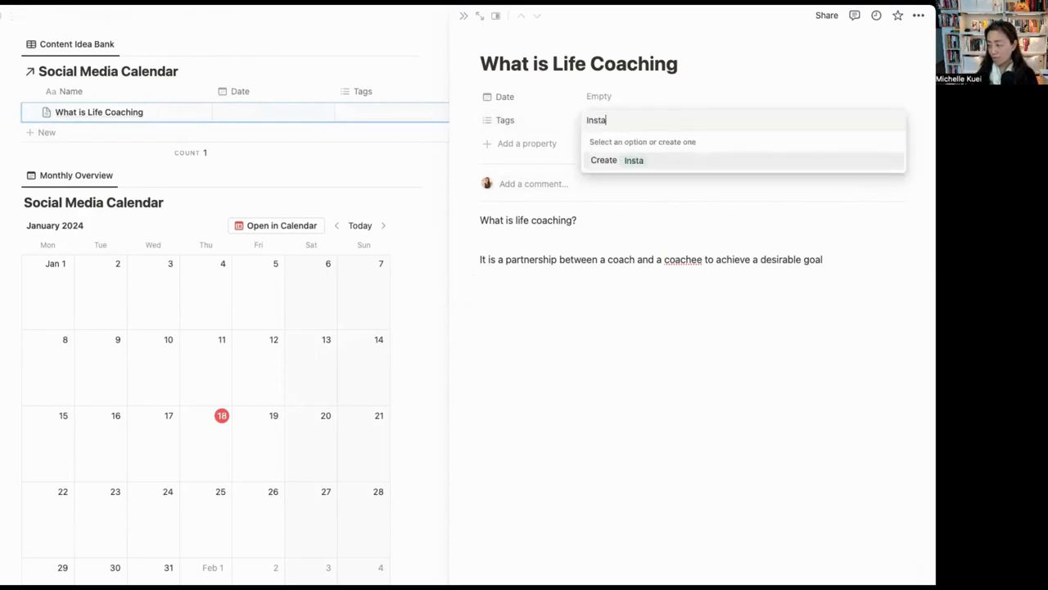
{"action": "type", "text": "gram"}
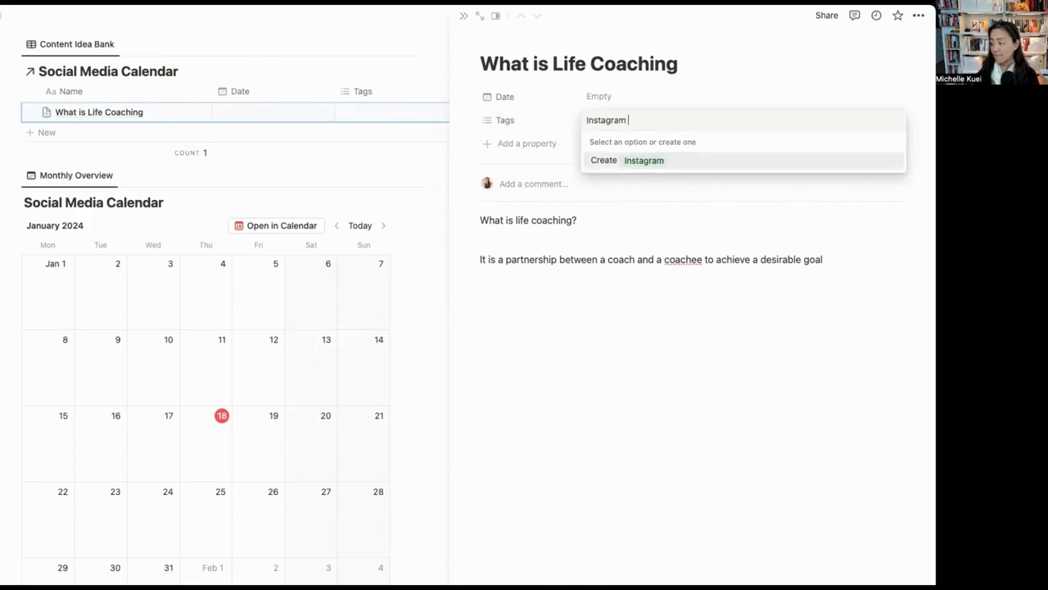
{"action": "key", "text": "Return"}
{"action": "type", "text": "Facebo"}
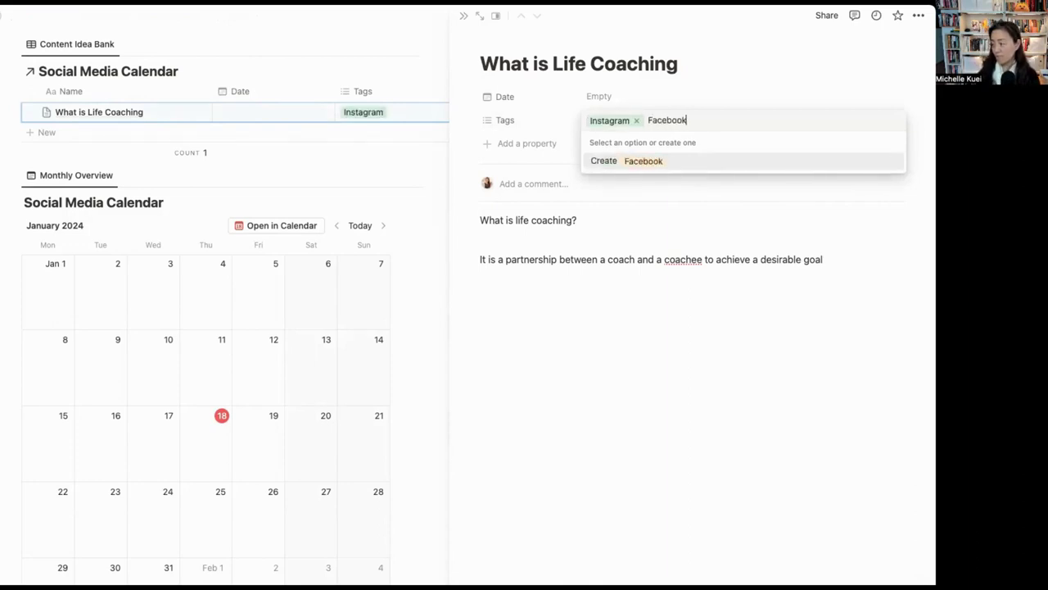
{"action": "type", "text": "ok"}
{"action": "key", "text": "Return"}
{"action": "type", "text": "Linkedin"}
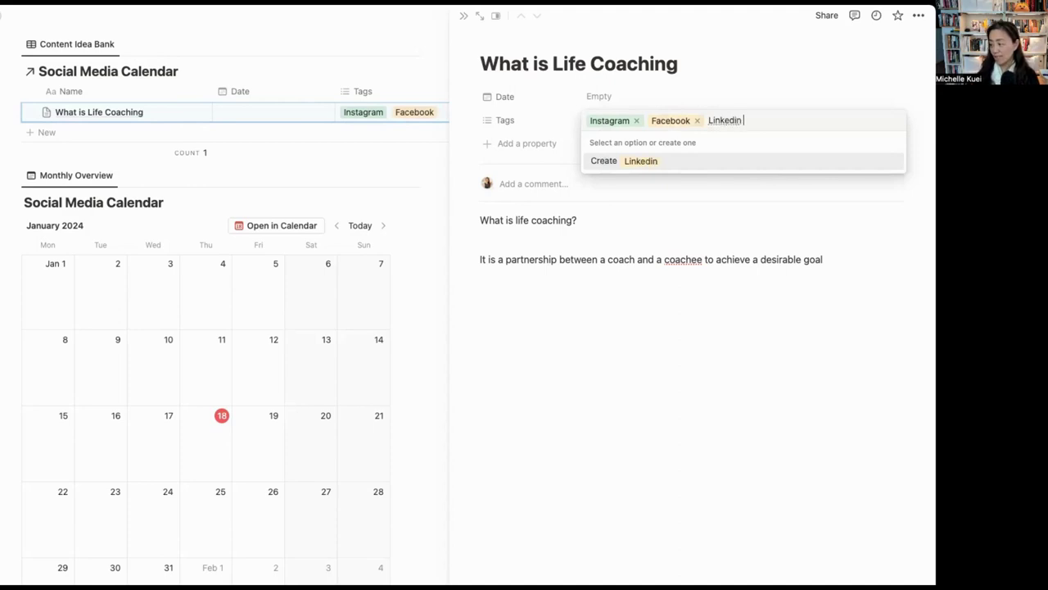
{"action": "key", "text": "Return"}
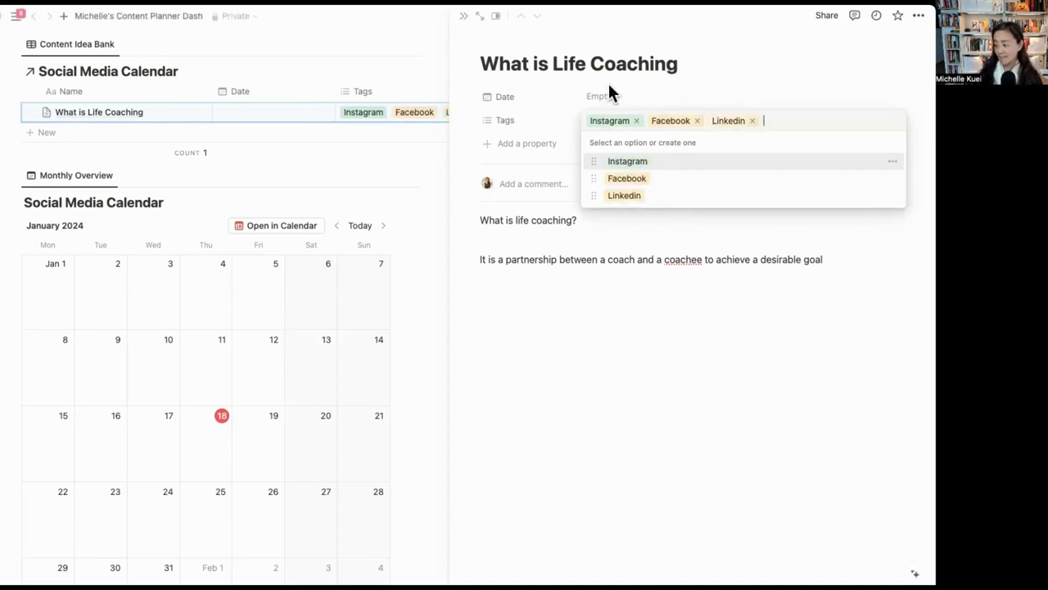
{"action": "left_click", "coordinate": [534, 147]}
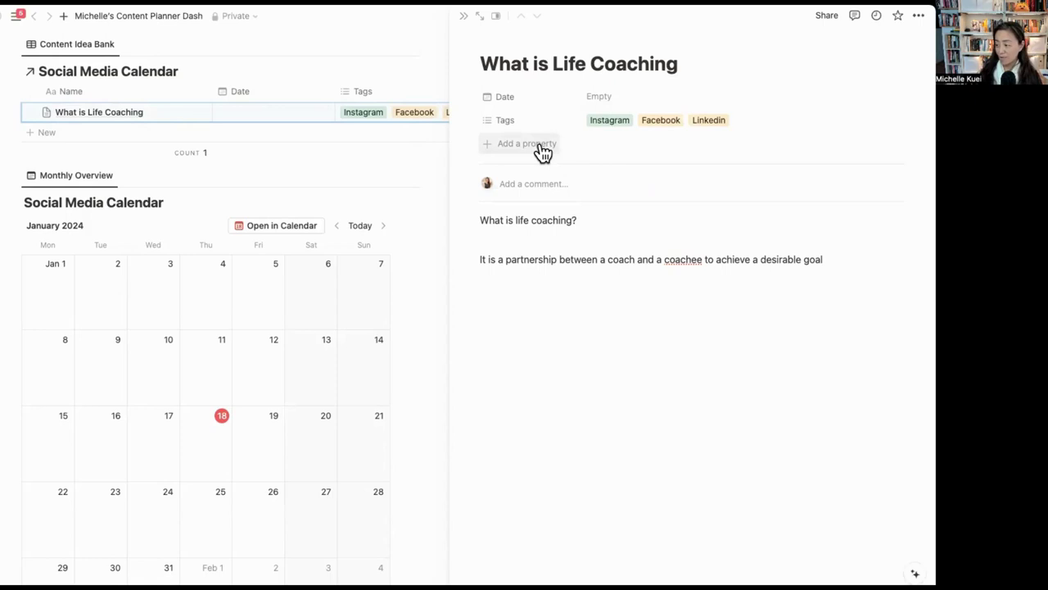
- Add a Checkbox property to the entry and move its column before Name in the Content Idea Bank table
{"action": "left_click", "coordinate": [541, 152]}
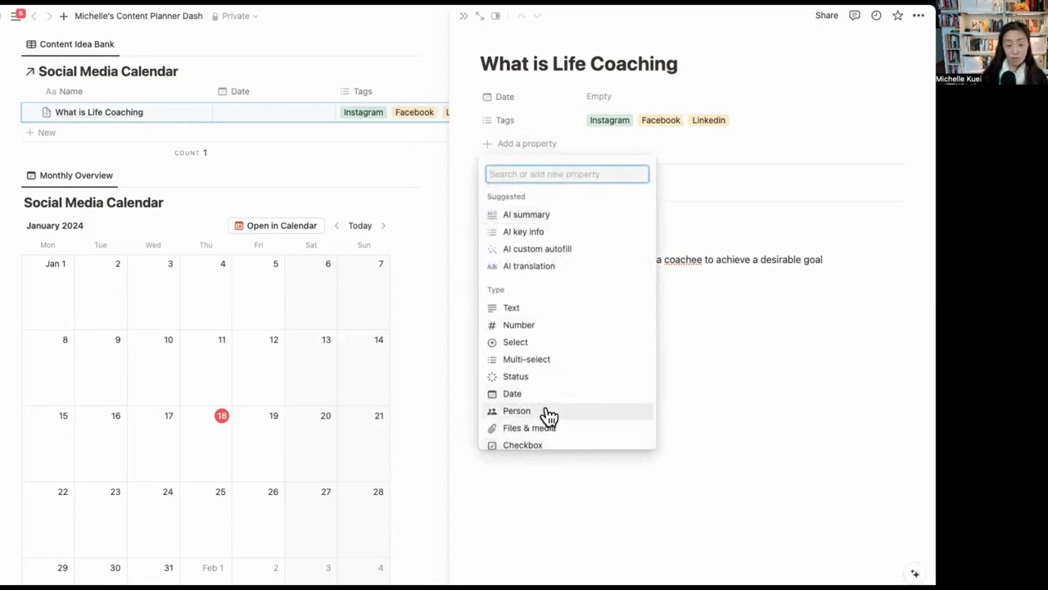
{"action": "scroll", "coordinate": [549, 416], "scroll_direction": "down", "scroll_amount": 1}
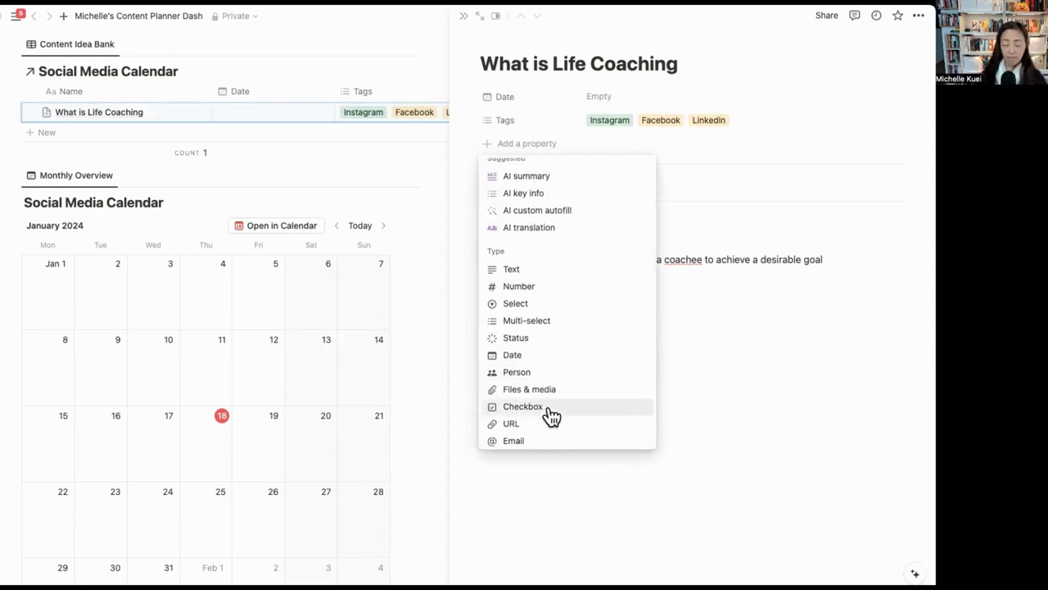
{"action": "left_click", "coordinate": [552, 408]}
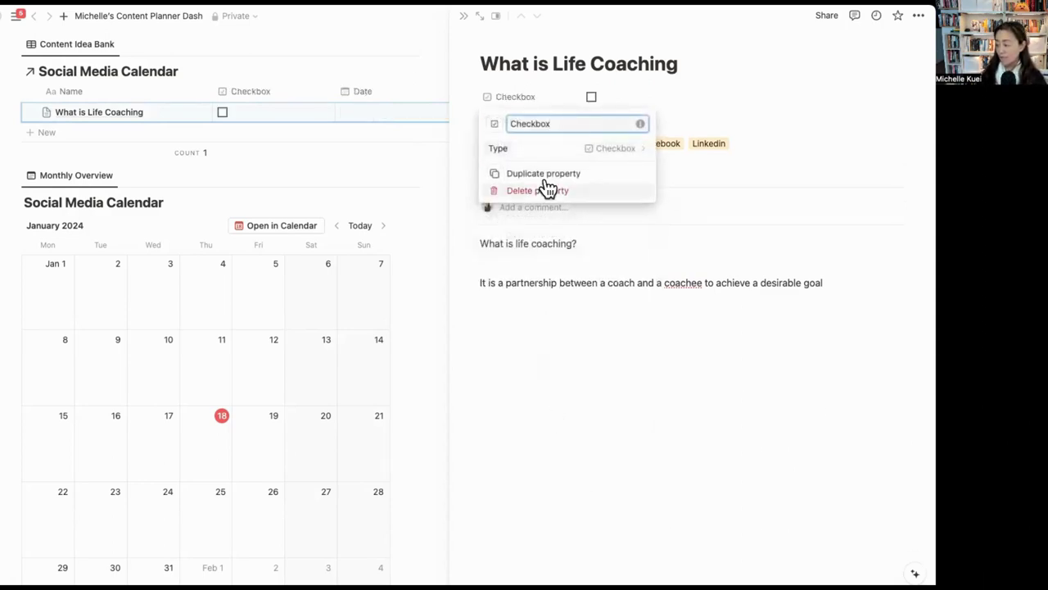
{"action": "key", "text": "Escape"}
{"action": "key", "text": "Escape"}
{"action": "left_click_drag", "start_coordinate": [293, 98], "coordinate": [84, 110]}
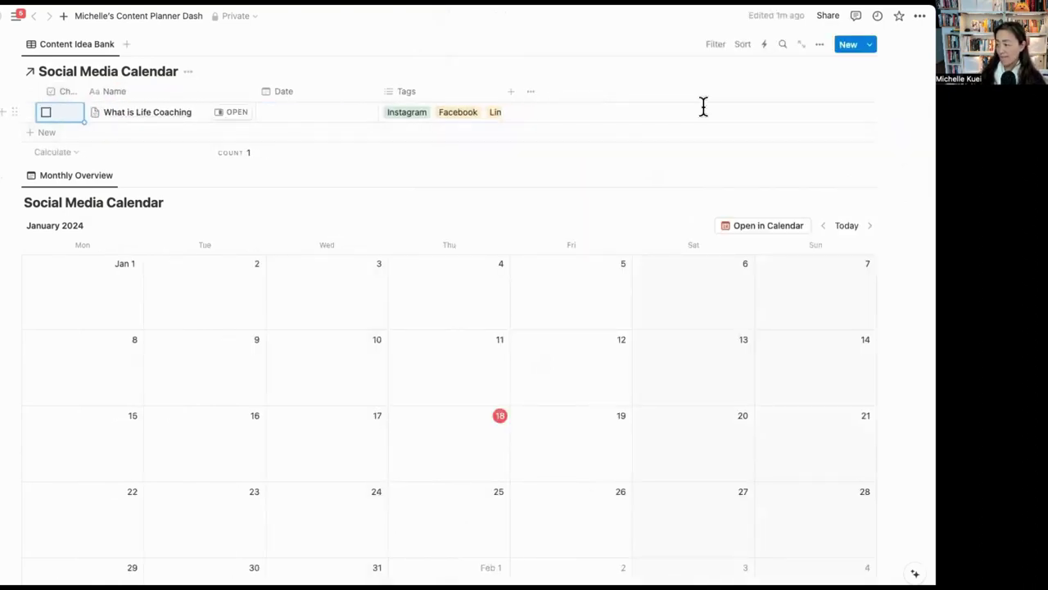
- Filter the Content Idea Bank table to show only entries whose Checkbox is Unchecked
{"action": "scroll", "coordinate": [732, 82], "scroll_direction": "up", "scroll_amount": 1}
{"action": "scroll", "coordinate": [731, 82], "scroll_direction": "up", "scroll_amount": 1}
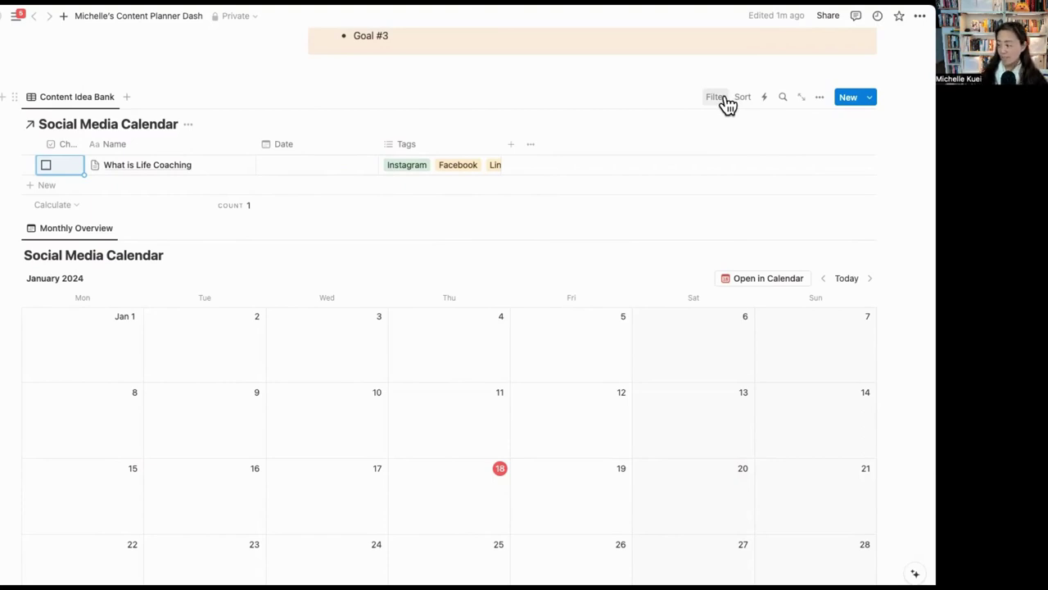
{"action": "left_click", "coordinate": [722, 96]}
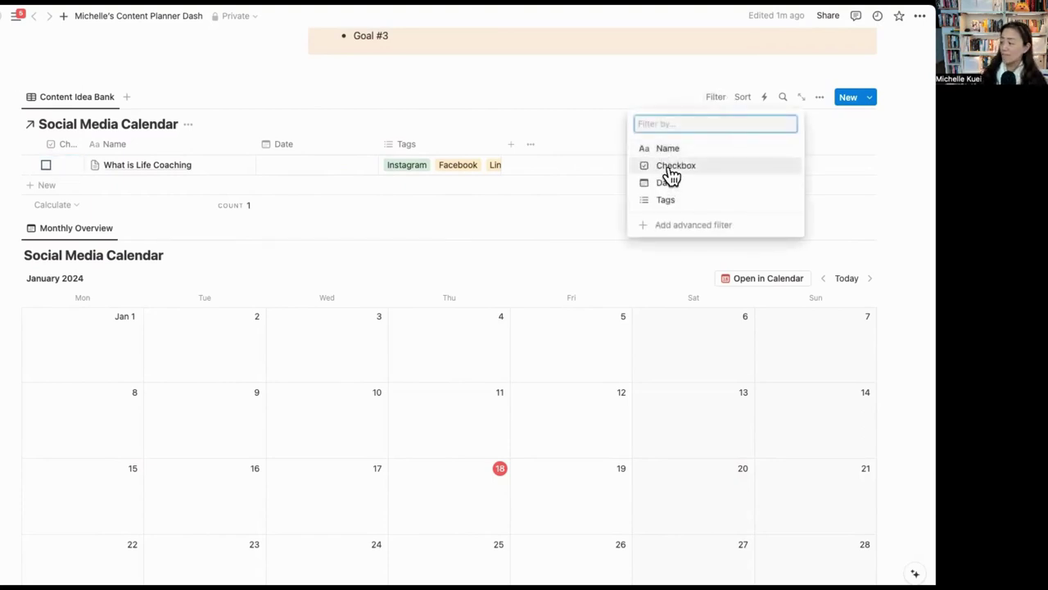
{"action": "left_click", "coordinate": [668, 171]}
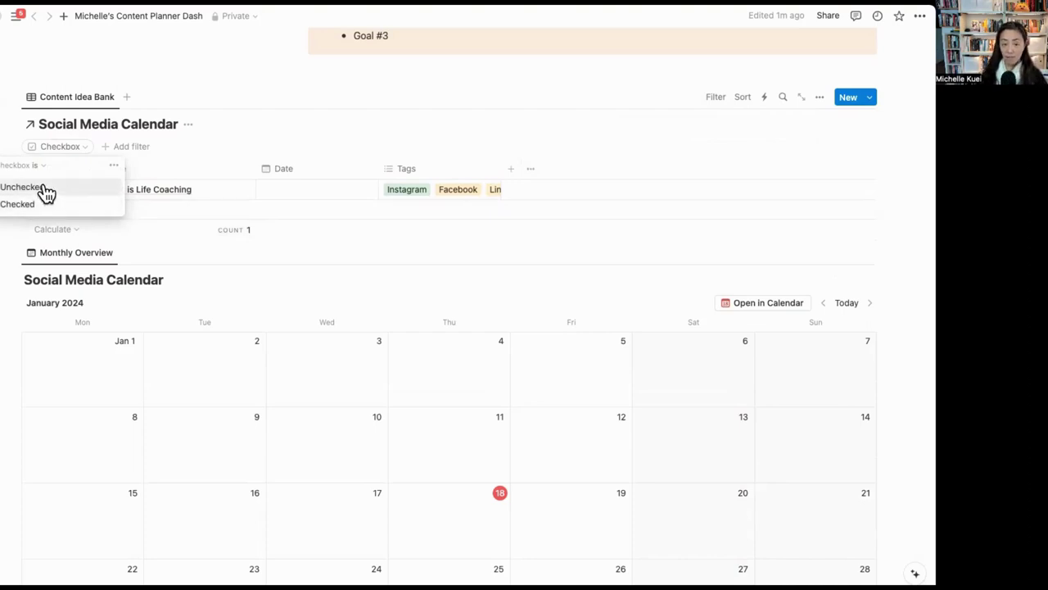
{"action": "left_click", "coordinate": [47, 193]}
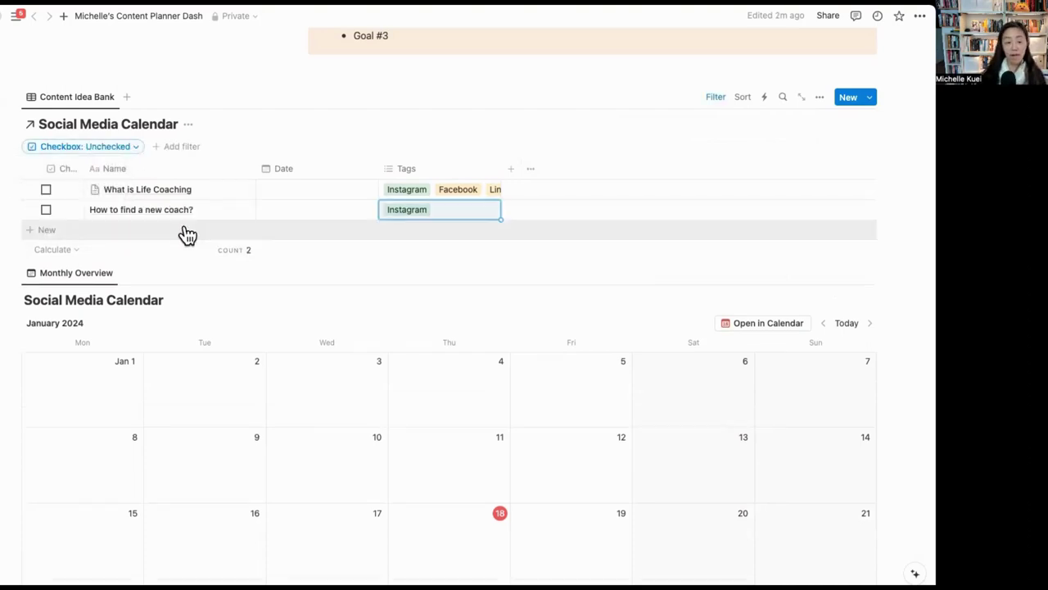
- Date the "How to find a new coach?" entry January 18, 2024 and "What is Life Coaching" January 19, 2024
{"action": "left_click", "coordinate": [282, 215]}
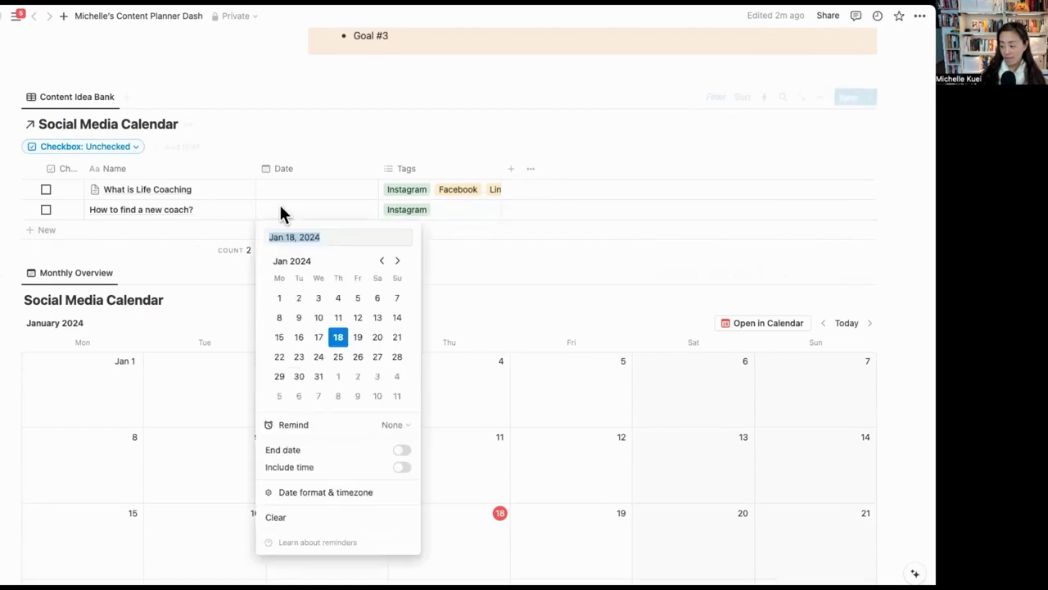
{"action": "left_click", "coordinate": [337, 345]}
{"action": "left_click", "coordinate": [529, 291]}
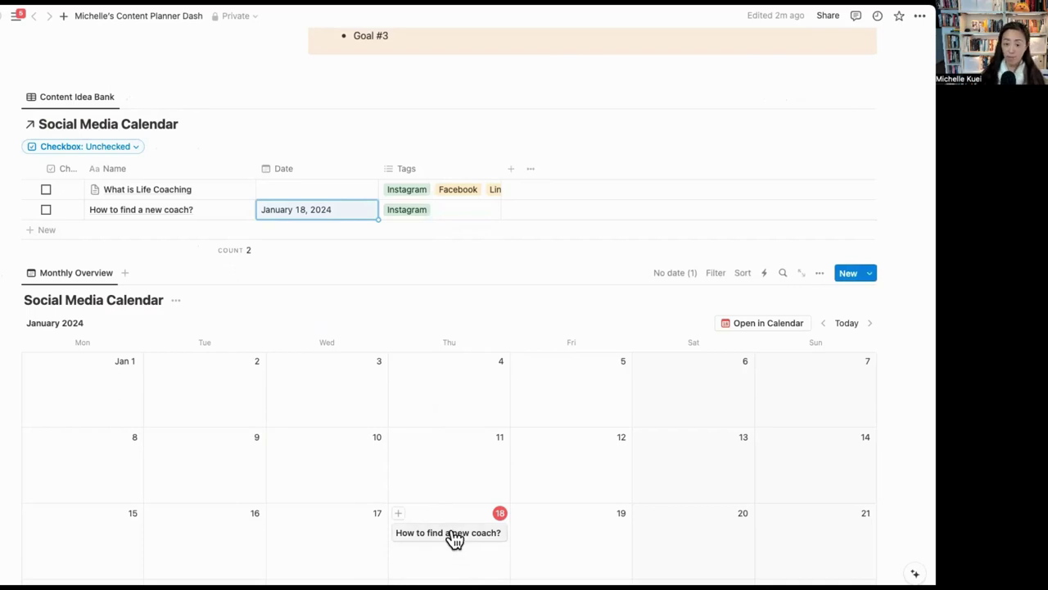
{"action": "left_click", "coordinate": [330, 195]}
{"action": "left_click", "coordinate": [358, 318]}
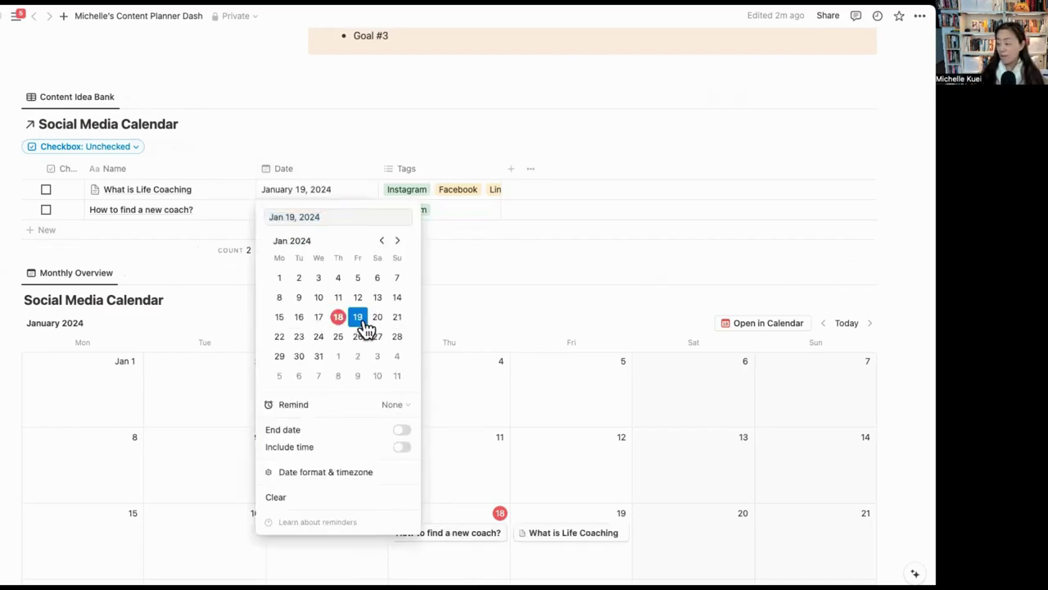
{"action": "left_click", "coordinate": [573, 276]}
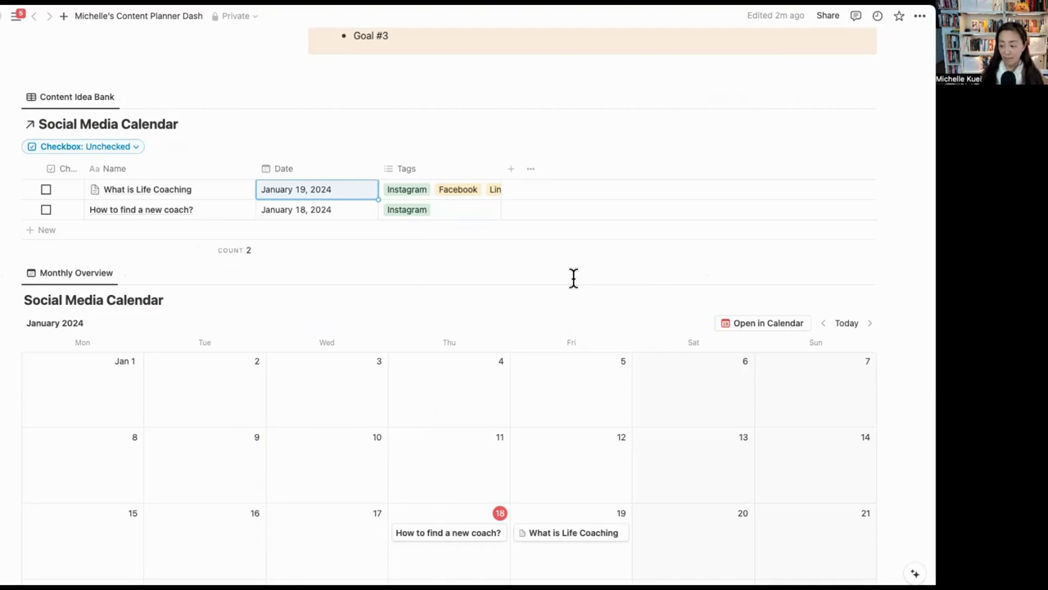
- Mark the "How to find a new coach?" entry as checked in the Content Idea Bank and look over the dashboard
{"action": "left_click", "coordinate": [46, 211]}
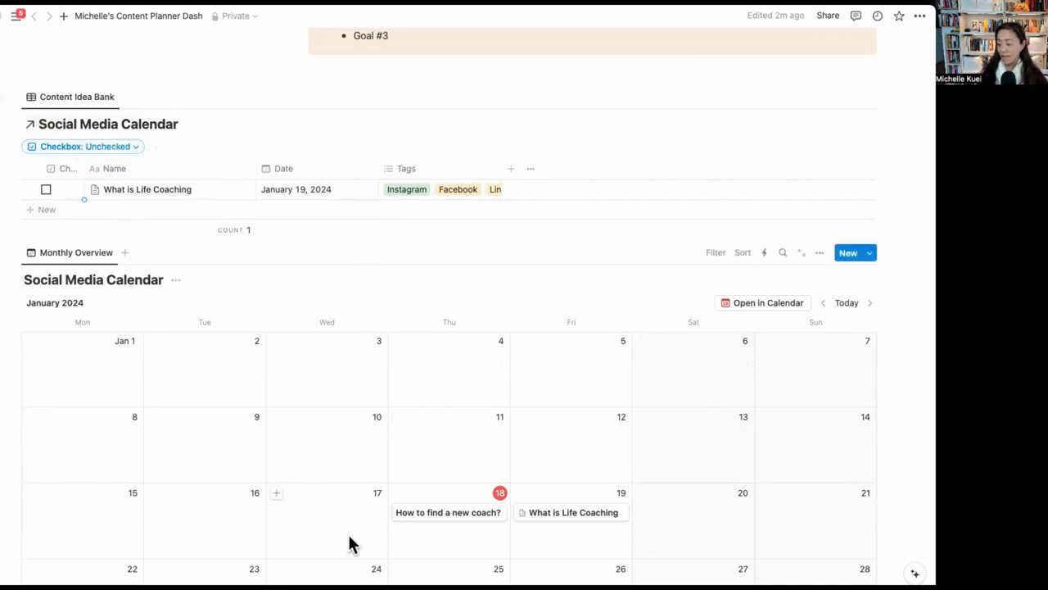
{"action": "scroll", "coordinate": [404, 387], "scroll_direction": "up", "scroll_amount": 5}
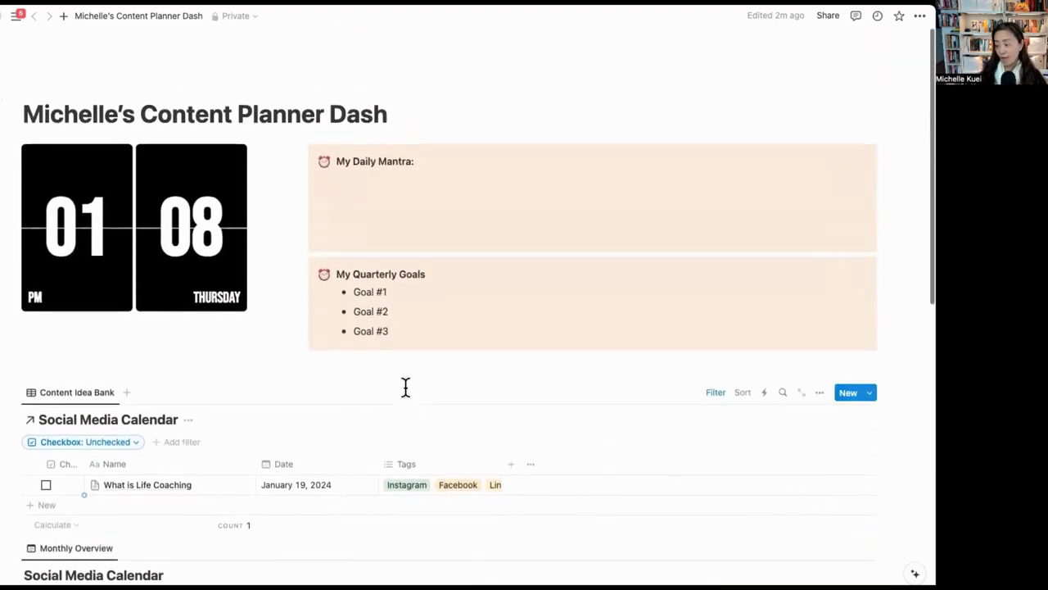
{"action": "scroll", "coordinate": [405, 385], "scroll_direction": "down", "scroll_amount": 10}
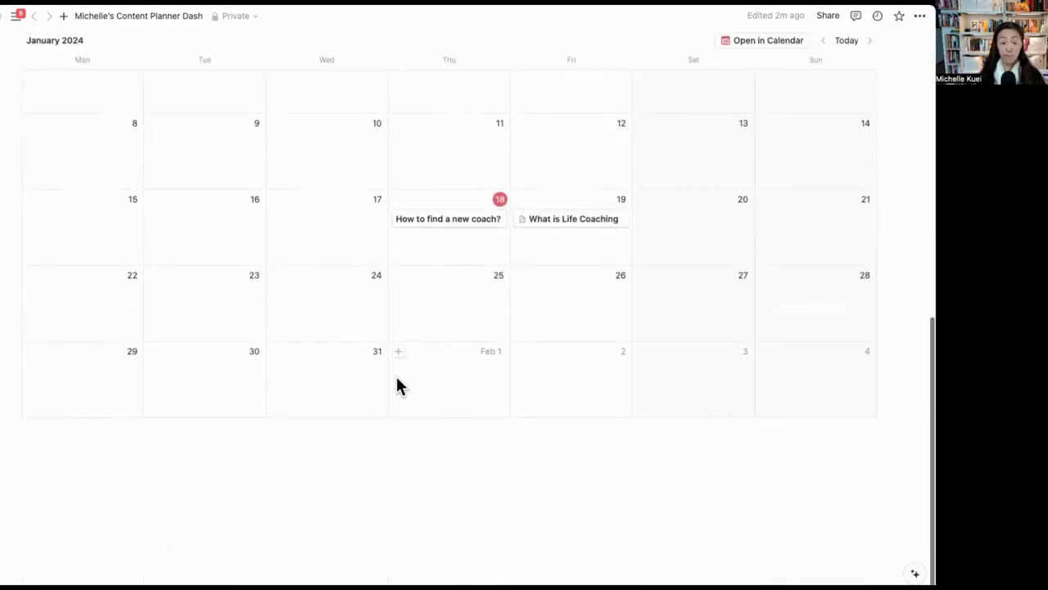
{"action": "scroll", "coordinate": [397, 376], "scroll_direction": "up", "scroll_amount": 9}
{"action": "scroll", "coordinate": [396, 380], "scroll_direction": "up", "scroll_amount": 1}
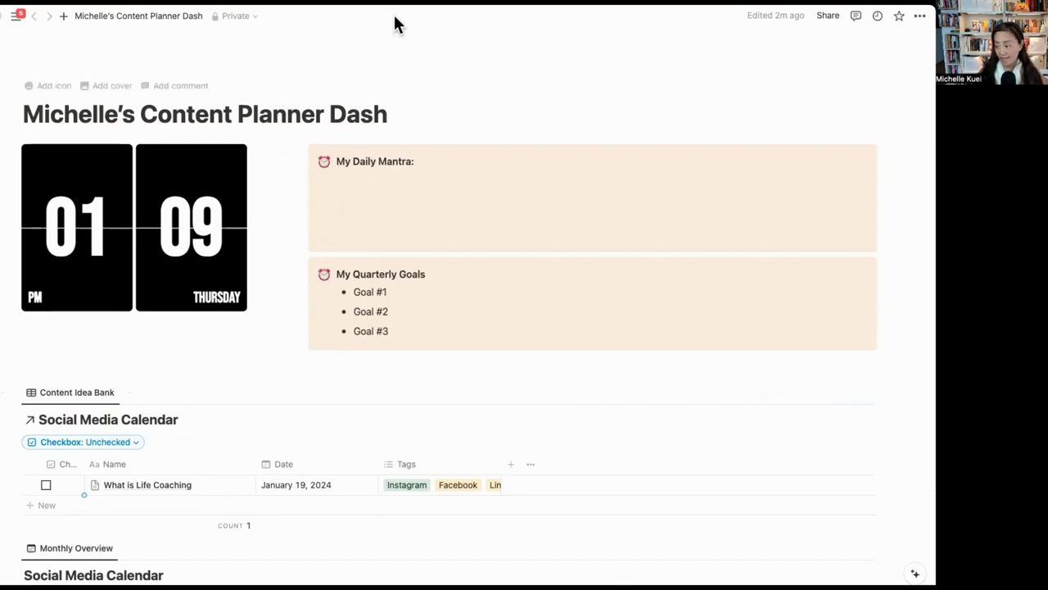
- Open the existing Social Media Content Hub page at the end of the private pages list
{"action": "mouse_move", "coordinate": [15, 22]}
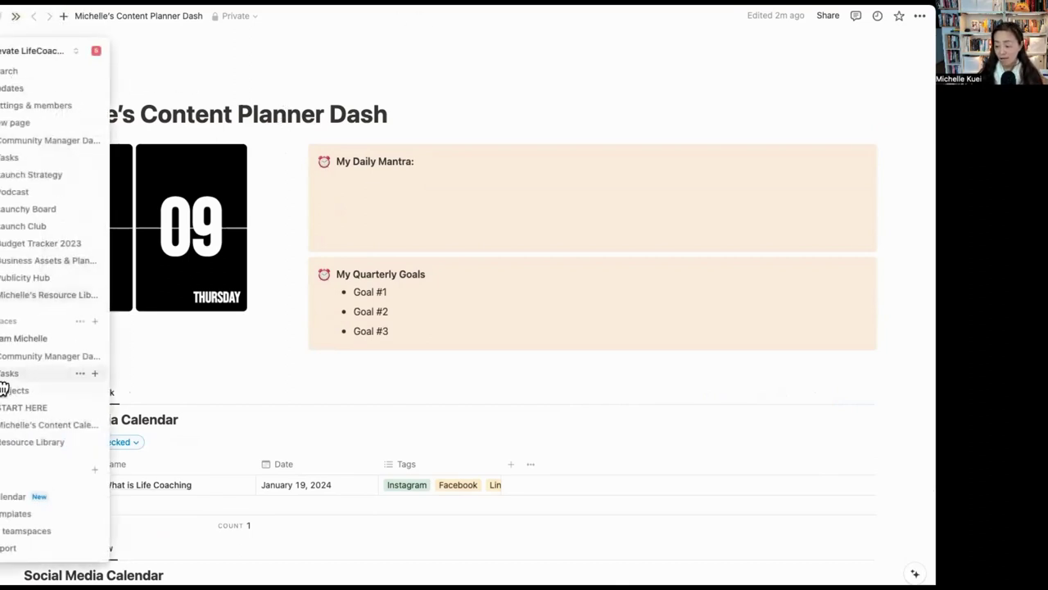
{"action": "scroll", "coordinate": [3, 377], "scroll_direction": "up", "scroll_amount": 3}
{"action": "scroll", "coordinate": [5, 378], "scroll_direction": "down", "scroll_amount": 5}
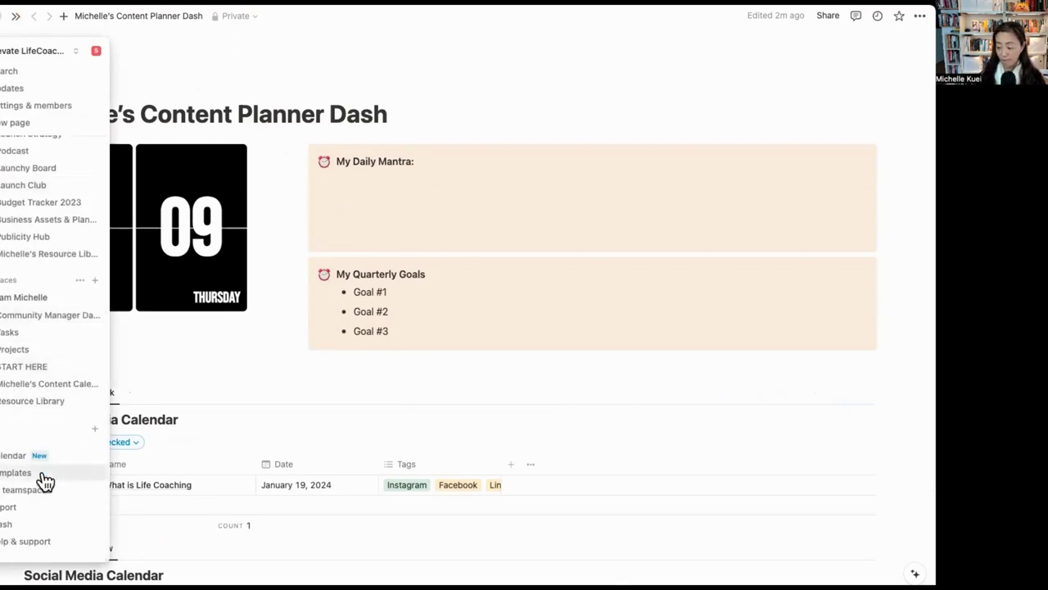
{"action": "left_click", "coordinate": [4, 440]}
{"action": "scroll", "coordinate": [41, 456], "scroll_direction": "down", "scroll_amount": 10}
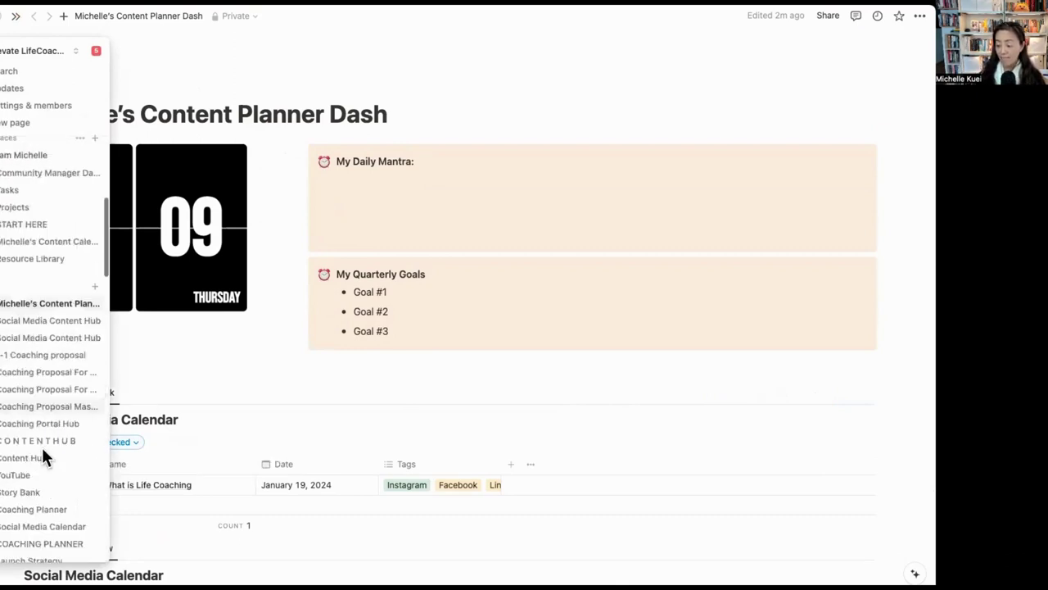
{"action": "scroll", "coordinate": [30, 533], "scroll_direction": "down", "scroll_amount": 10}
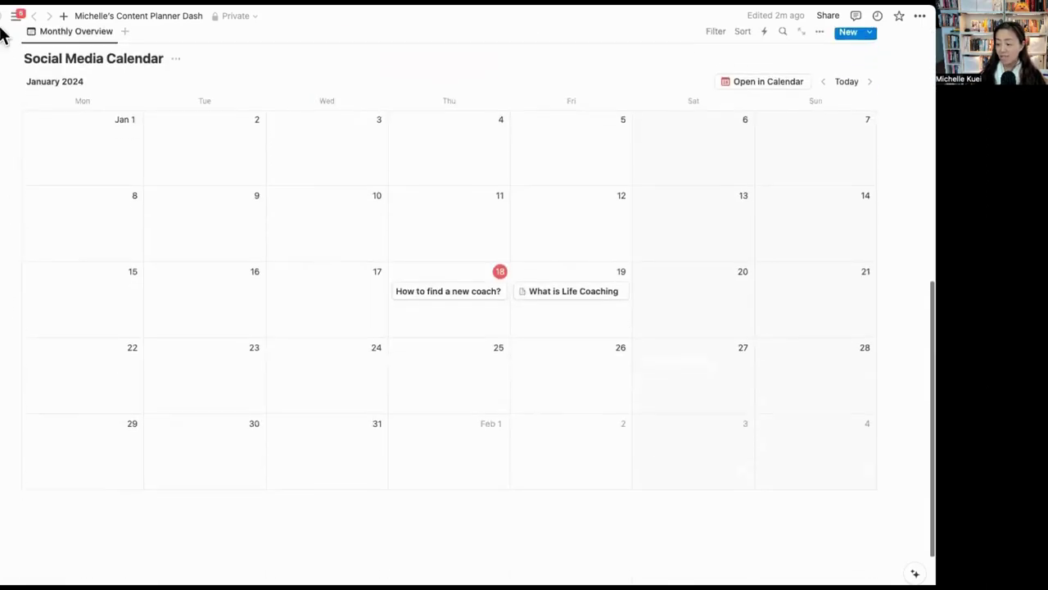
{"action": "scroll", "coordinate": [14, 468], "scroll_direction": "down", "scroll_amount": 5}
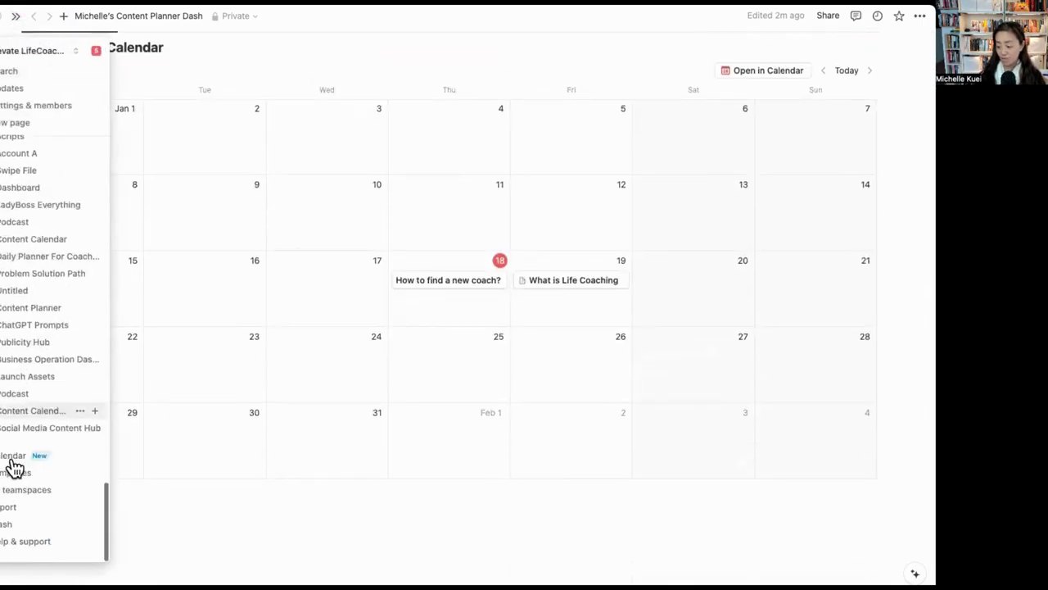
{"action": "left_click", "coordinate": [17, 430]}
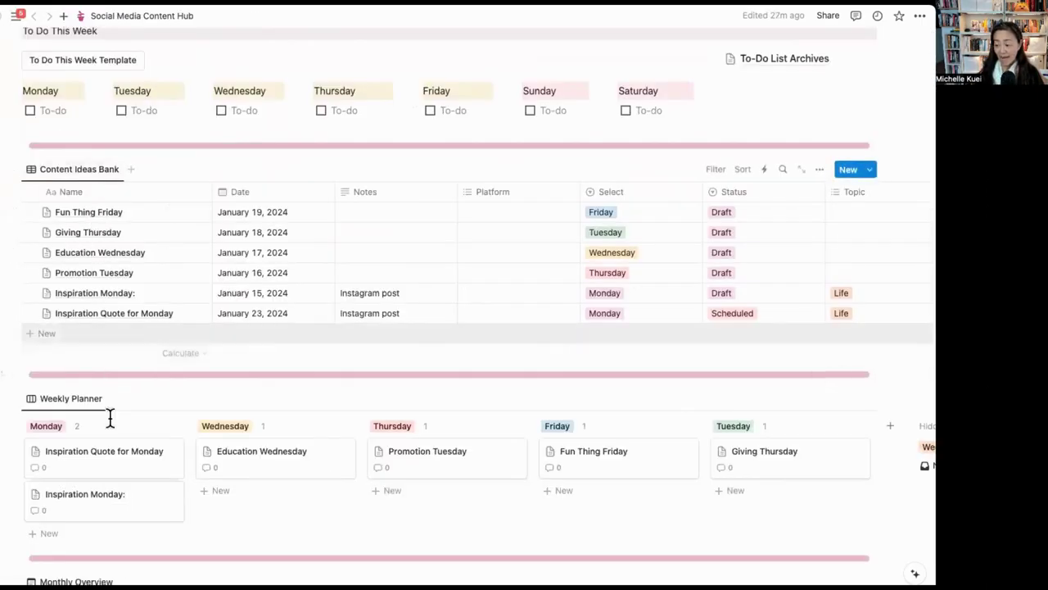
- Look over the Weekly Planner and delete the "Inspiration Quote for Monday" entry from the Content Ideas Bank
{"action": "scroll", "coordinate": [96, 456], "scroll_direction": "down", "scroll_amount": 4}
{"action": "scroll", "coordinate": [36, 313], "scroll_direction": "down", "scroll_amount": 1}
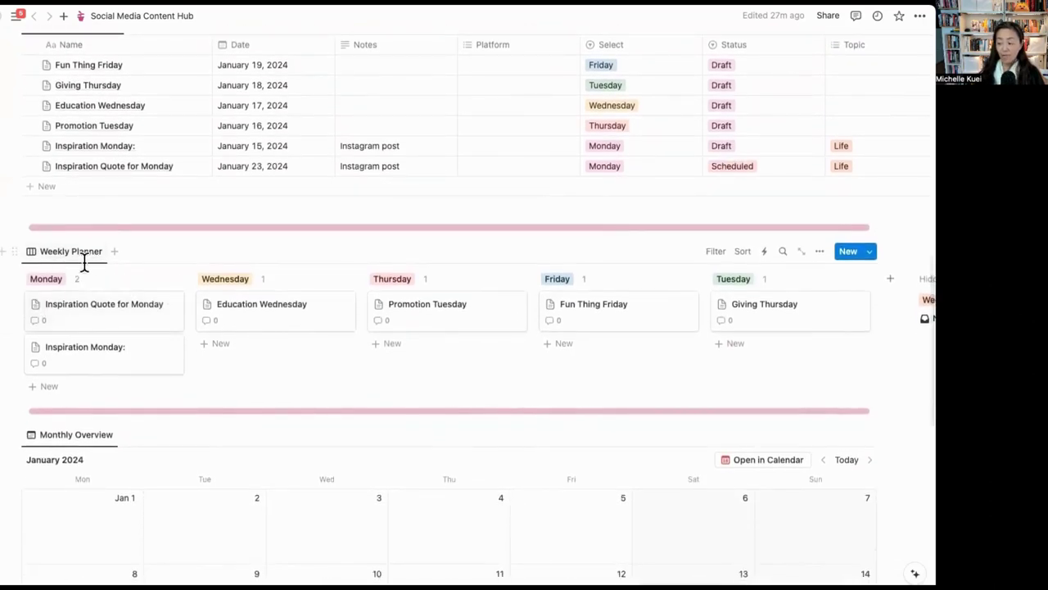
{"action": "mouse_move", "coordinate": [96, 358]}
{"action": "left_mouse_down"}
{"action": "mouse_move", "coordinate": [627, 361]}
{"action": "mouse_move", "coordinate": [542, 379]}
{"action": "mouse_move", "coordinate": [113, 369]}
{"action": "left_mouse_up"}
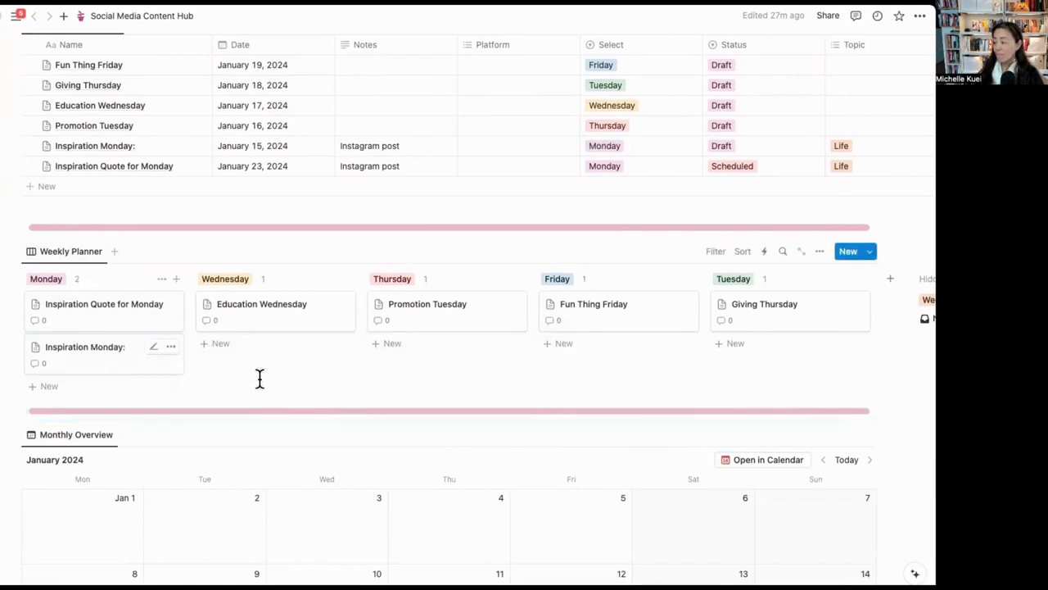
{"action": "scroll", "coordinate": [336, 359], "scroll_direction": "up", "scroll_amount": 1}
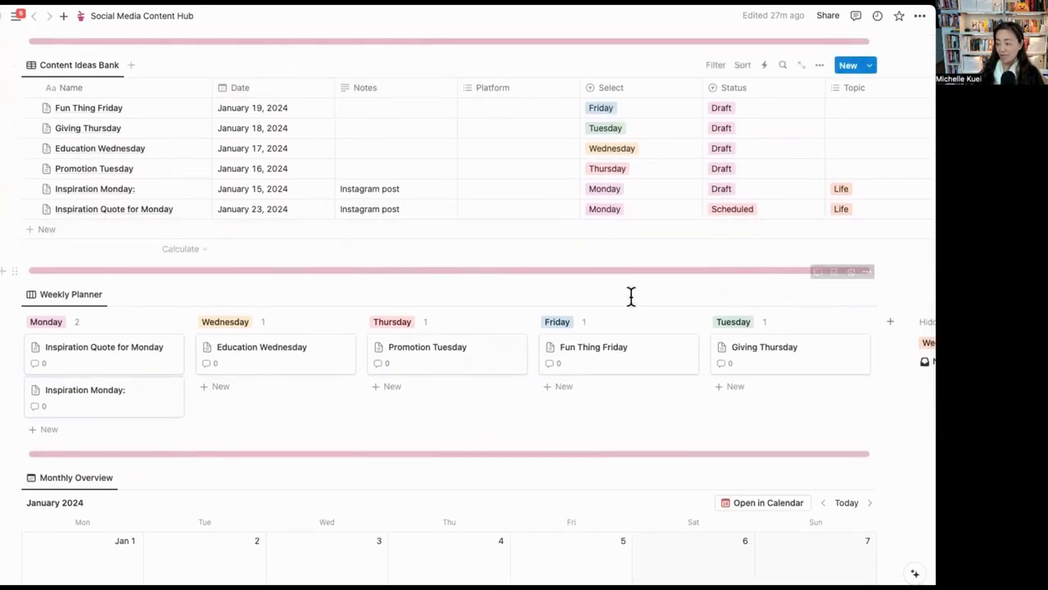
{"action": "left_click", "coordinate": [11, 210]}
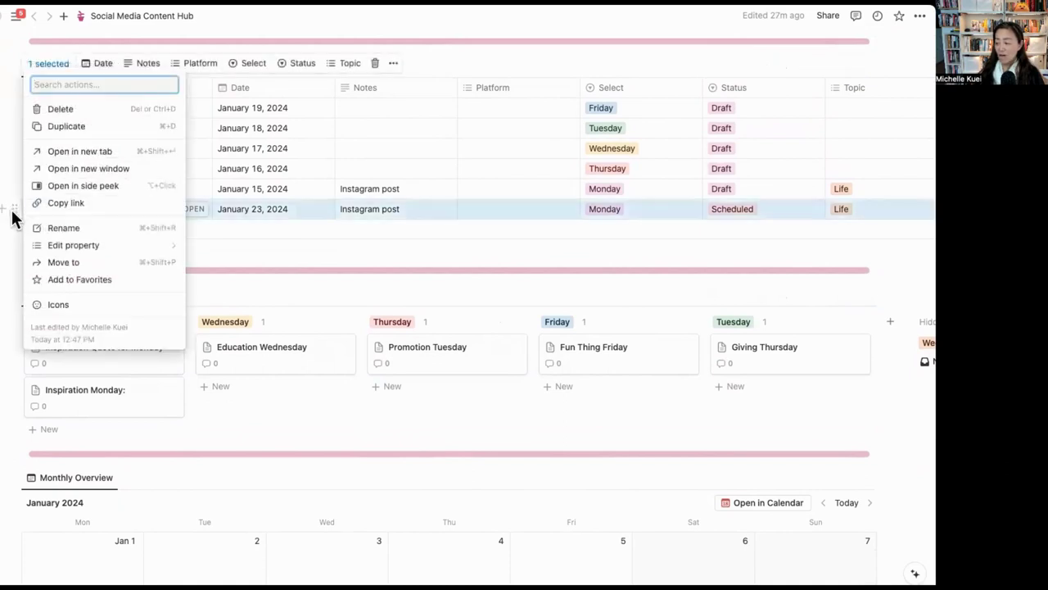
{"action": "key", "text": "Delete"}
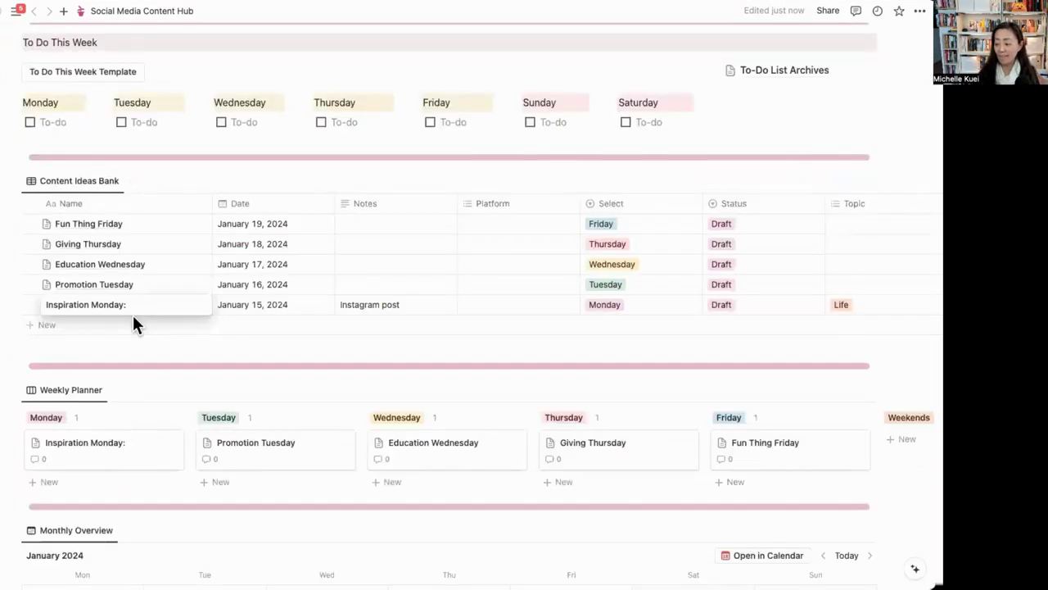
- Add a new Content Ideas Bank entry named "Inspiration Quote for Monday", leaving its date empty
{"action": "left_click", "coordinate": [133, 323]}
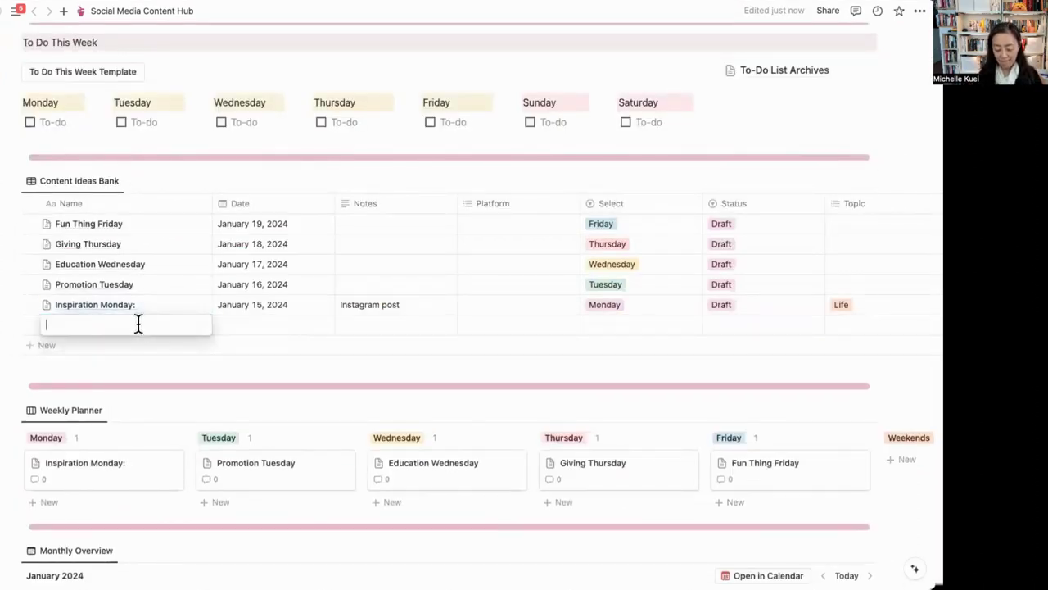
{"action": "type", "text": "Inspr"}
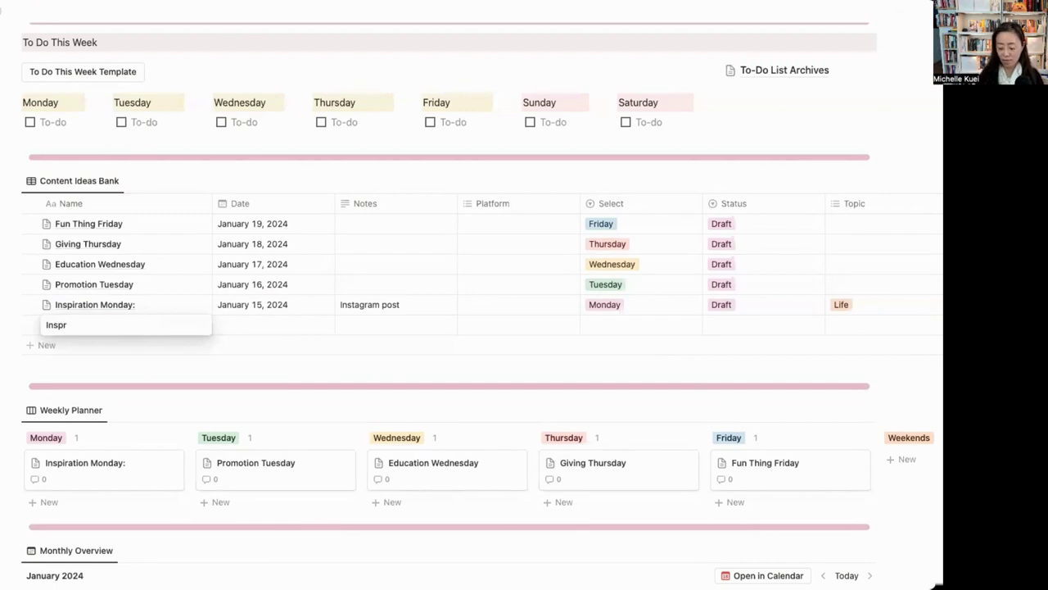
{"action": "key", "text": "BackSpace"}
{"action": "type", "text": "iration Quote for Mond"}
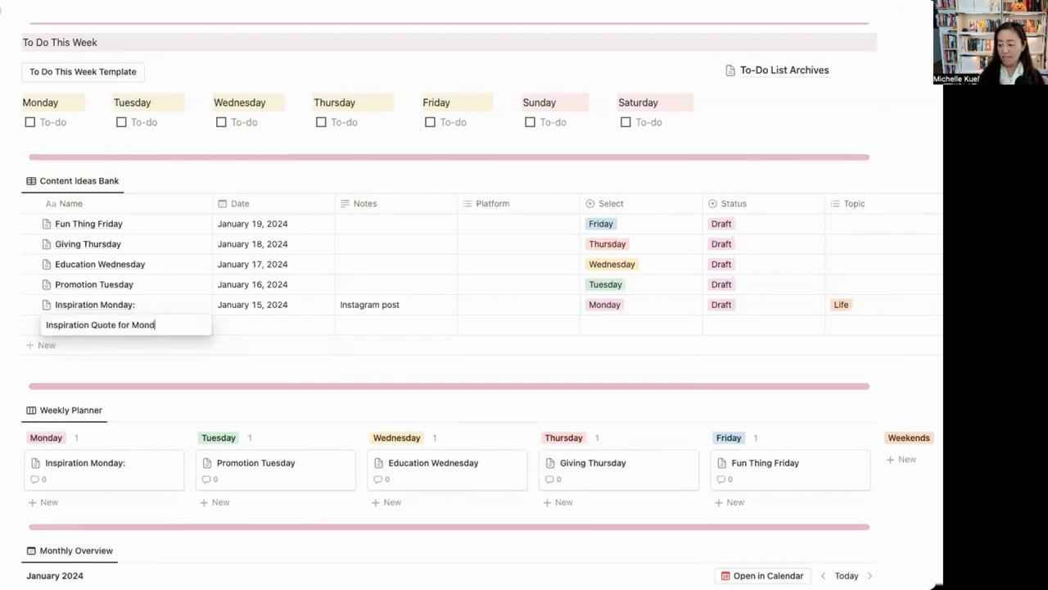
{"action": "type", "text": "ay"}
{"action": "key", "text": "Return"}
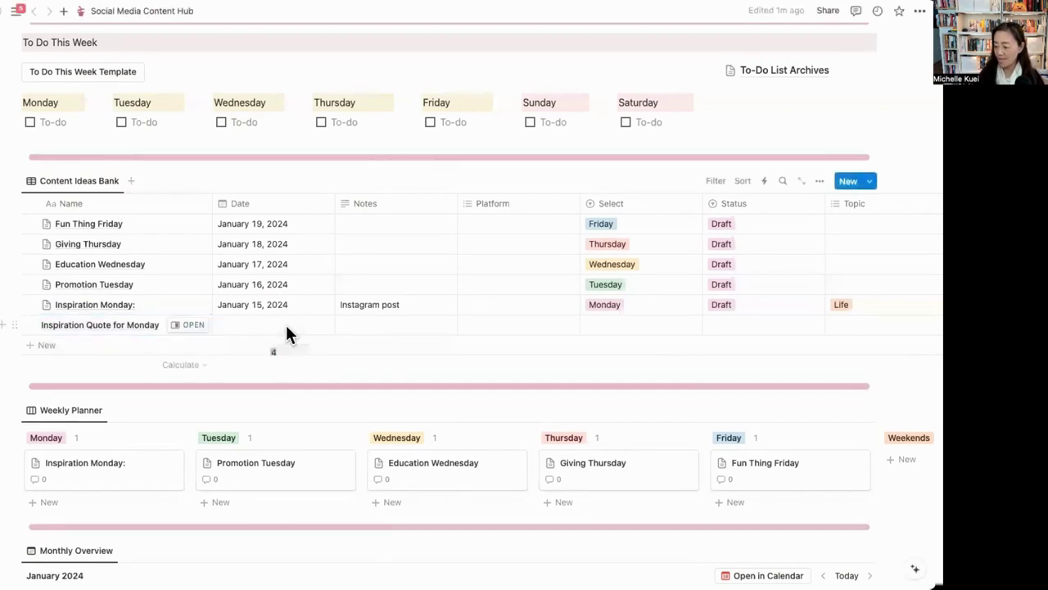
{"action": "left_click", "coordinate": [287, 326]}
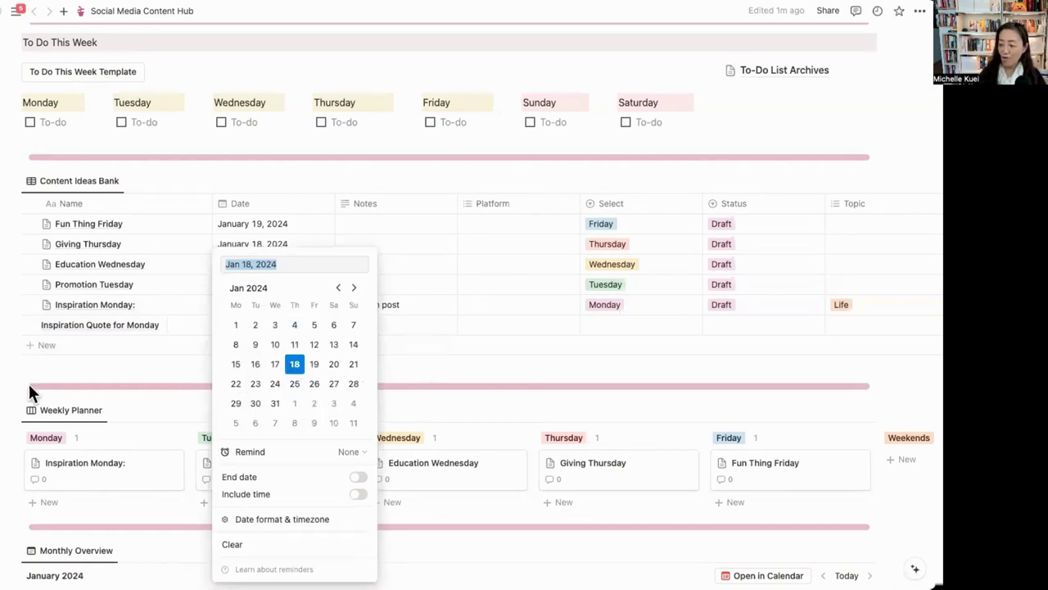
{"action": "key", "text": "Escape"}
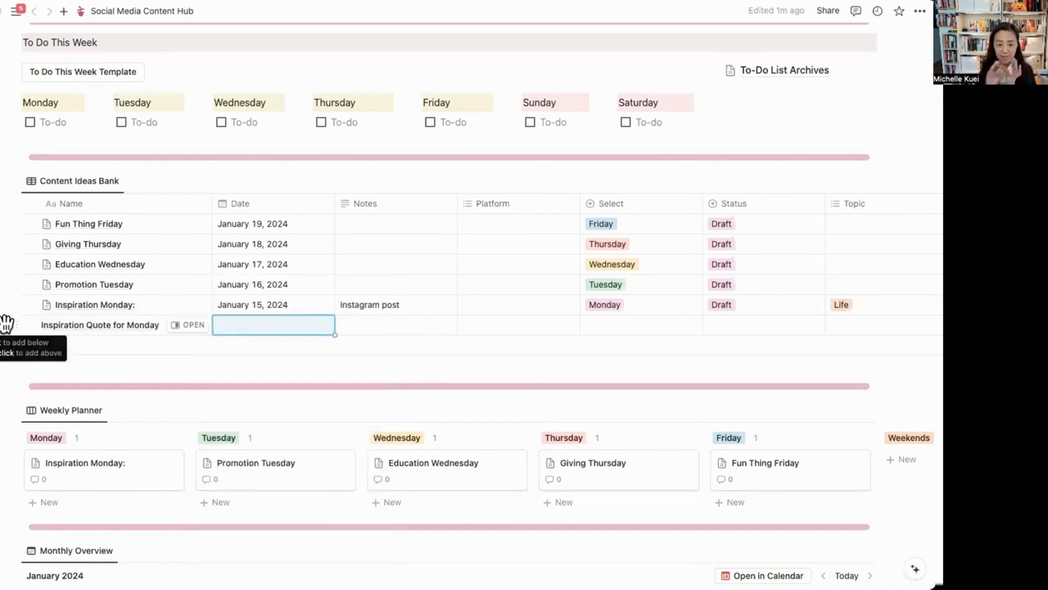
- Open the new entry's page and write "Life is full of opportunity only when you pay attention to the present moment." in its body
{"action": "left_click", "coordinate": [197, 332]}
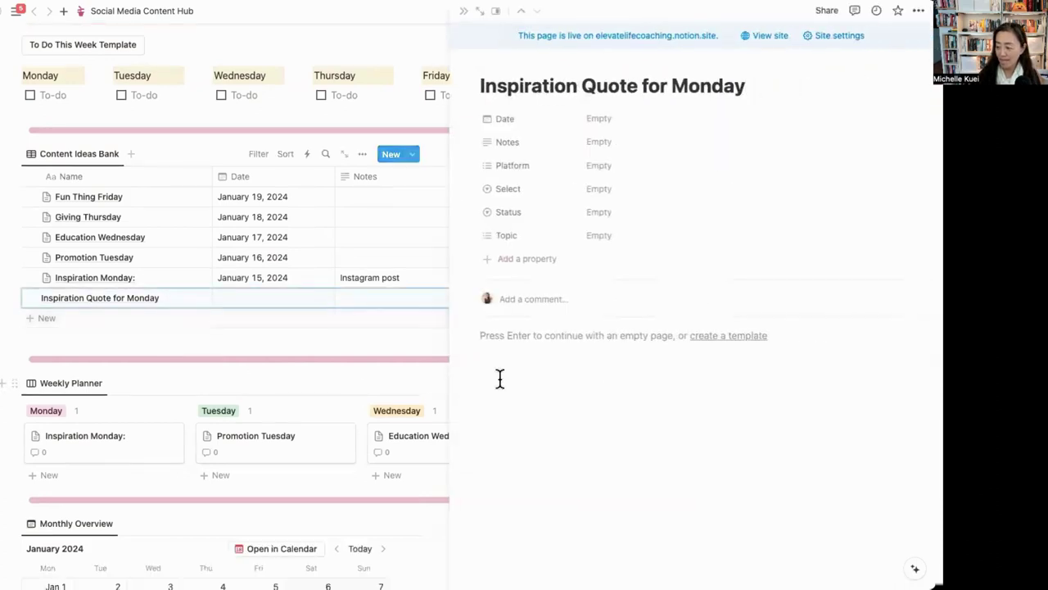
{"action": "left_click", "coordinate": [544, 361]}
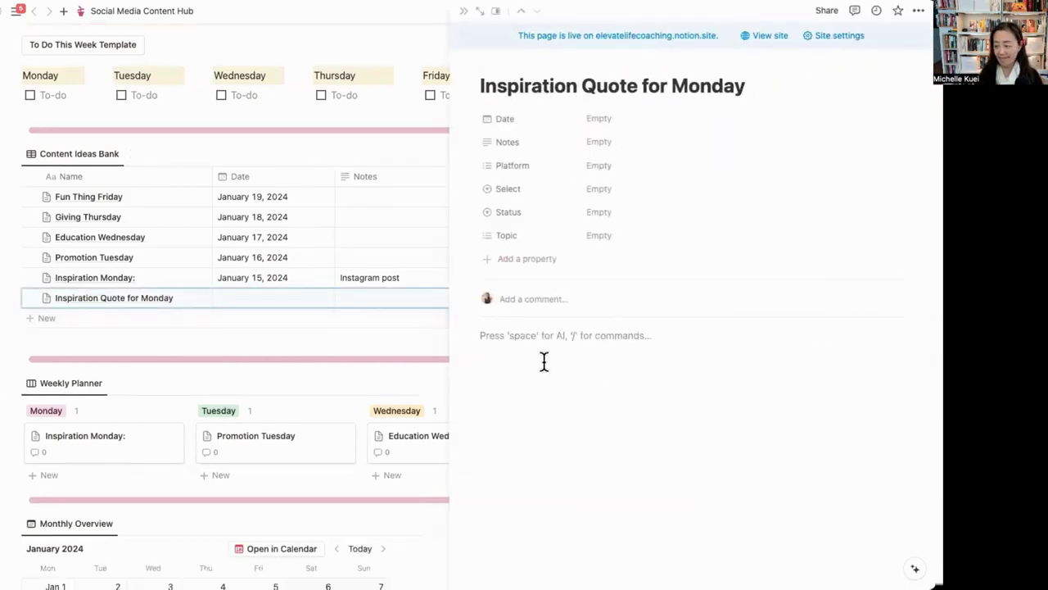
{"action": "type", "text": "Life is full of opportunity only when you pay attention to the present moment"}
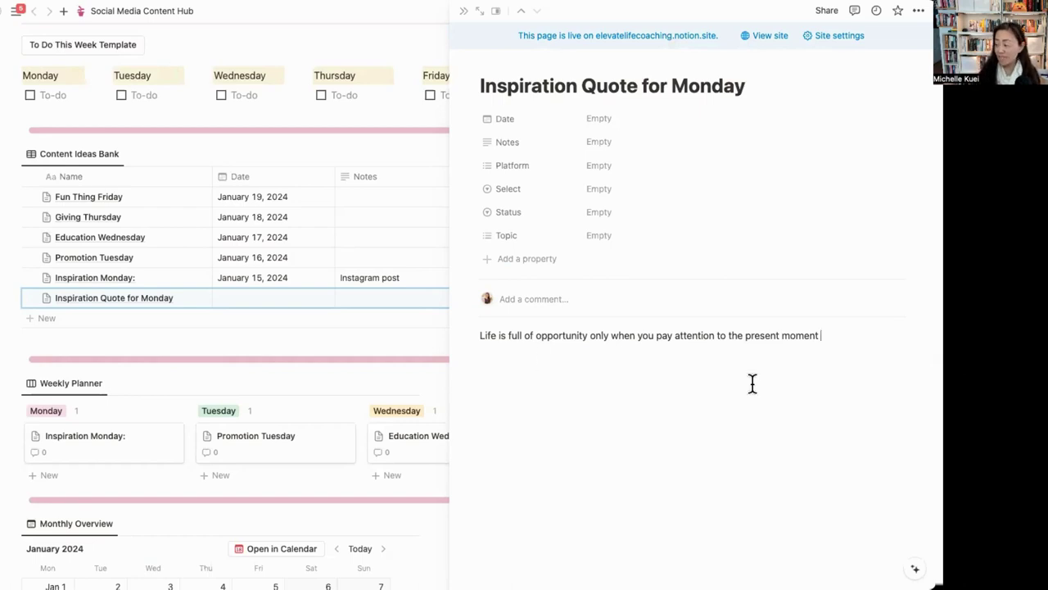
{"action": "left_click", "coordinate": [817, 342]}
{"action": "type", "text": "."}
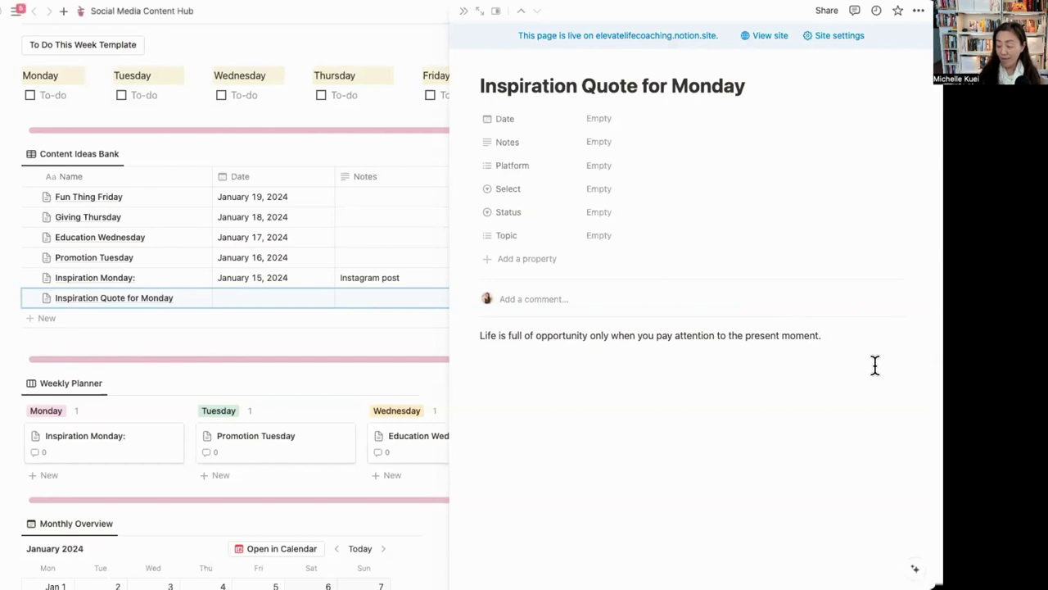
- Insert the "Make Waves, Not Whispers" quote image below the sentence in the entry's body
{"action": "key", "text": "Return"}
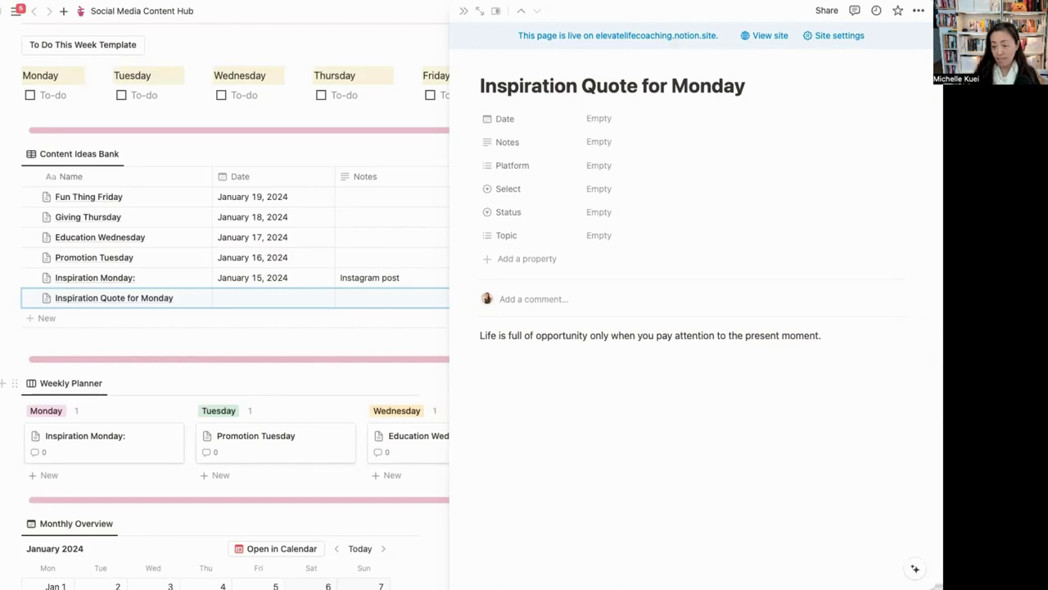
{"action": "left_click_drag", "start_coordinate": [14, 382], "coordinate": [722, 369]}
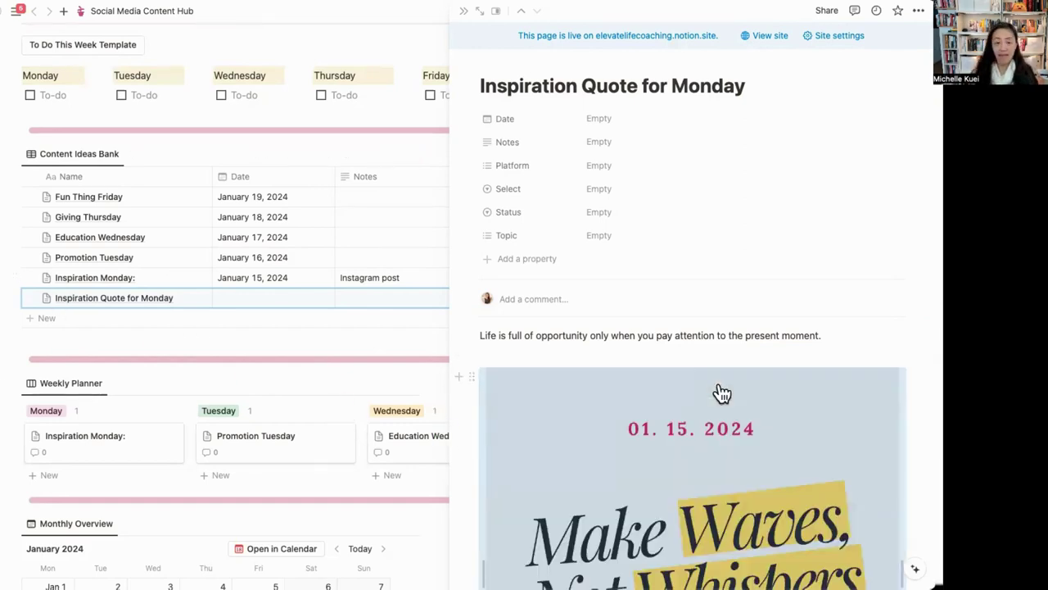
{"action": "scroll", "coordinate": [702, 475], "scroll_direction": "down", "scroll_amount": 3}
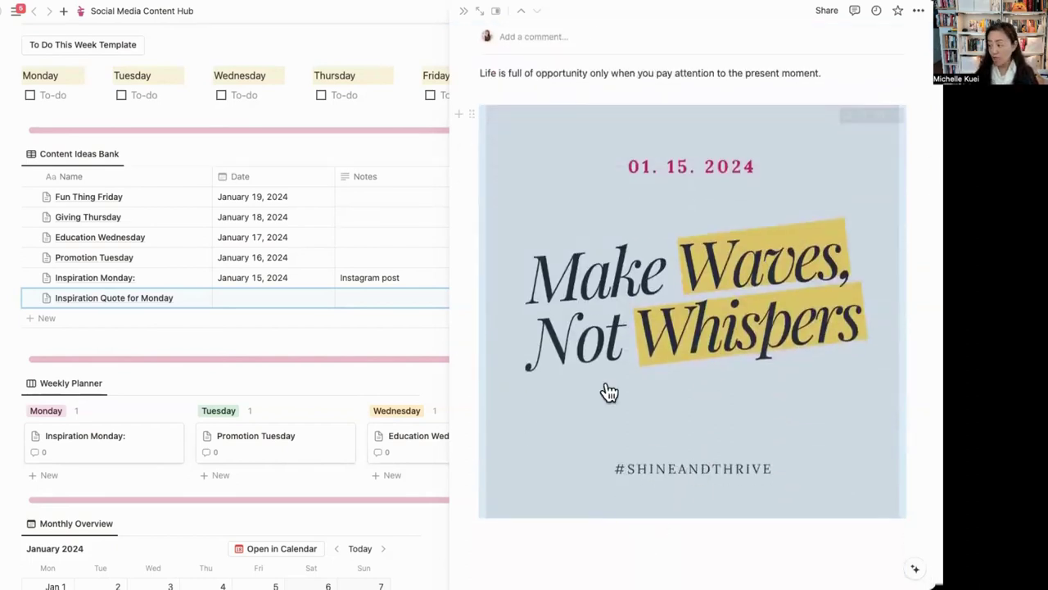
{"action": "left_click", "coordinate": [667, 553]}
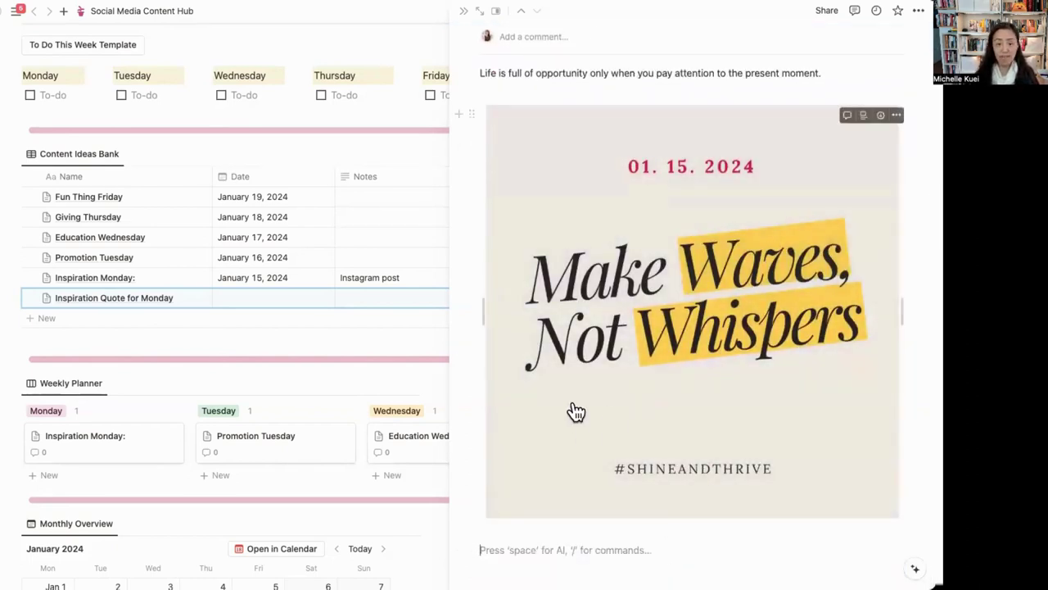
{"action": "scroll", "coordinate": [576, 411], "scroll_direction": "up", "scroll_amount": 3}
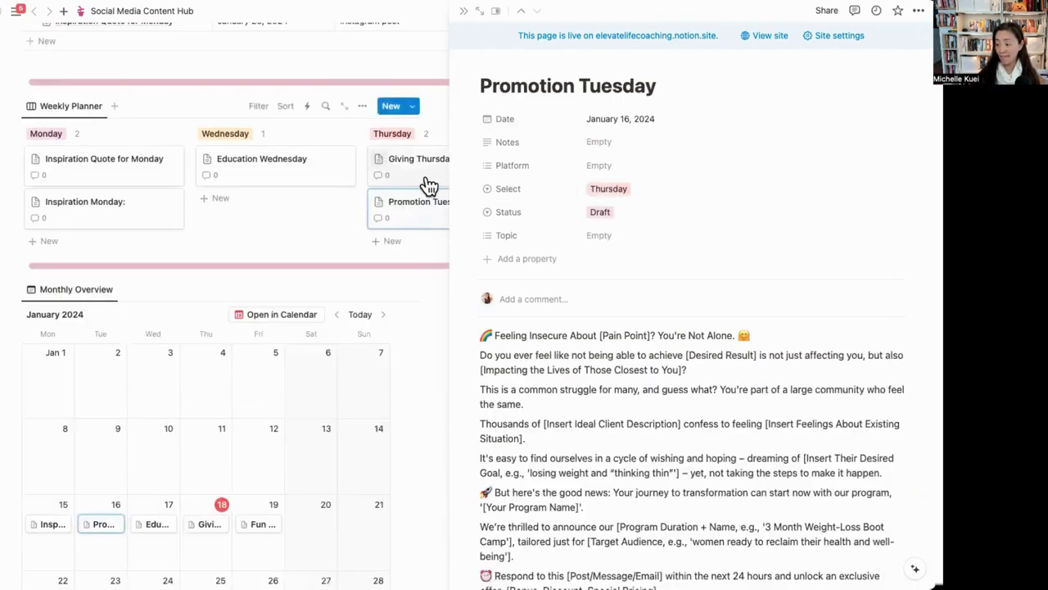
- Open the "Giving Thursday" card from the Weekly Planner and set its Select property to Tuesday
{"action": "left_click", "coordinate": [426, 178]}
{"action": "left_click", "coordinate": [627, 187]}
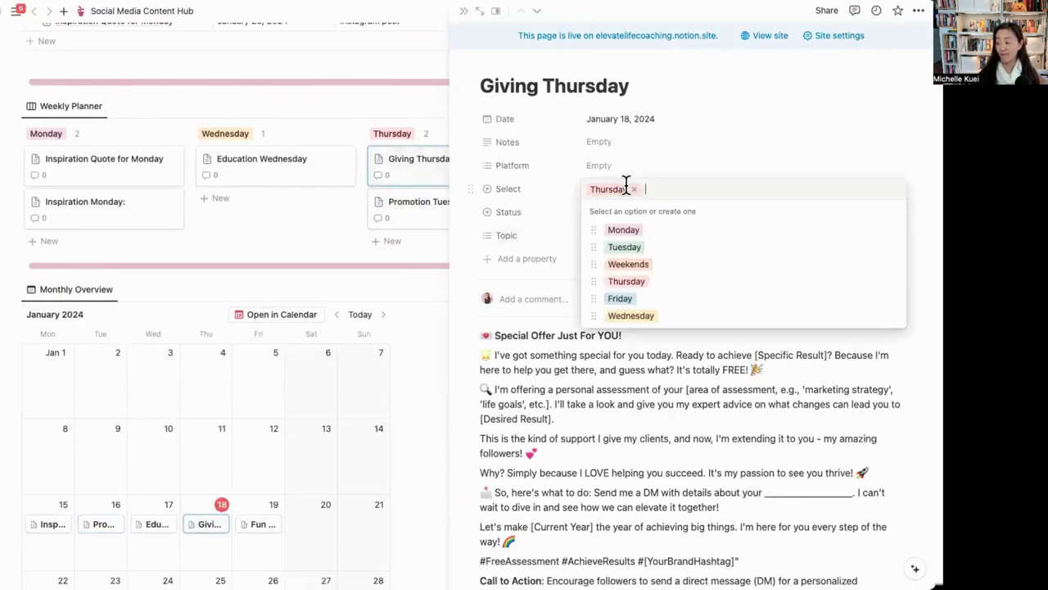
{"action": "left_click", "coordinate": [647, 246]}
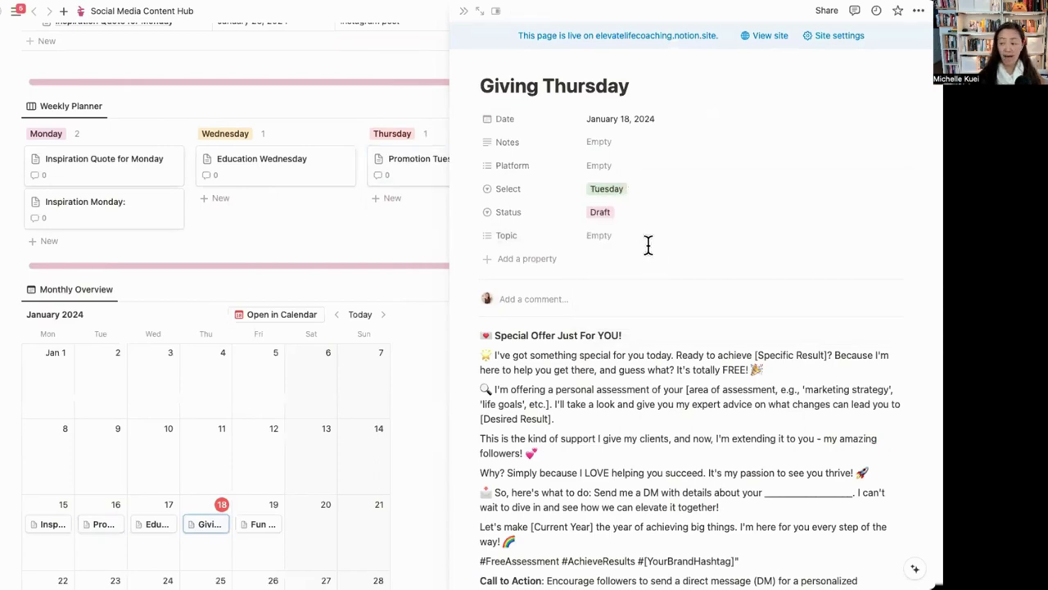